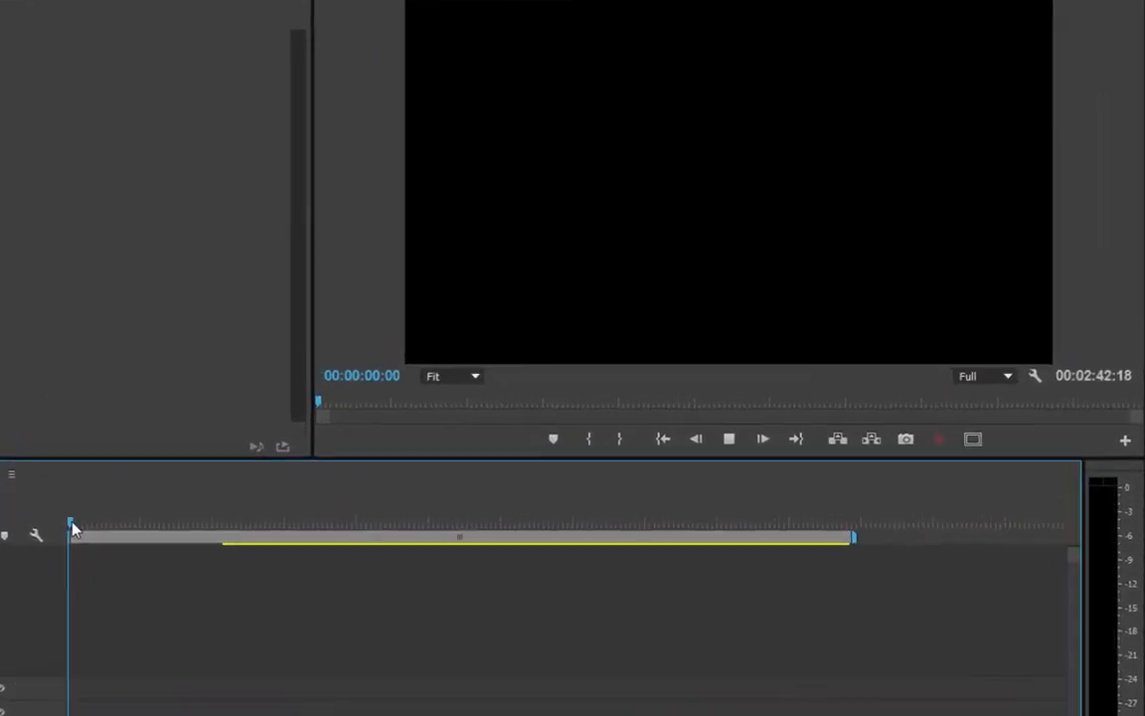
# Move the Cloning Completed clip to the end of the sequence and the Cloning Kevin_360p.mp4 clip to its start.
pyautogui.press('space')
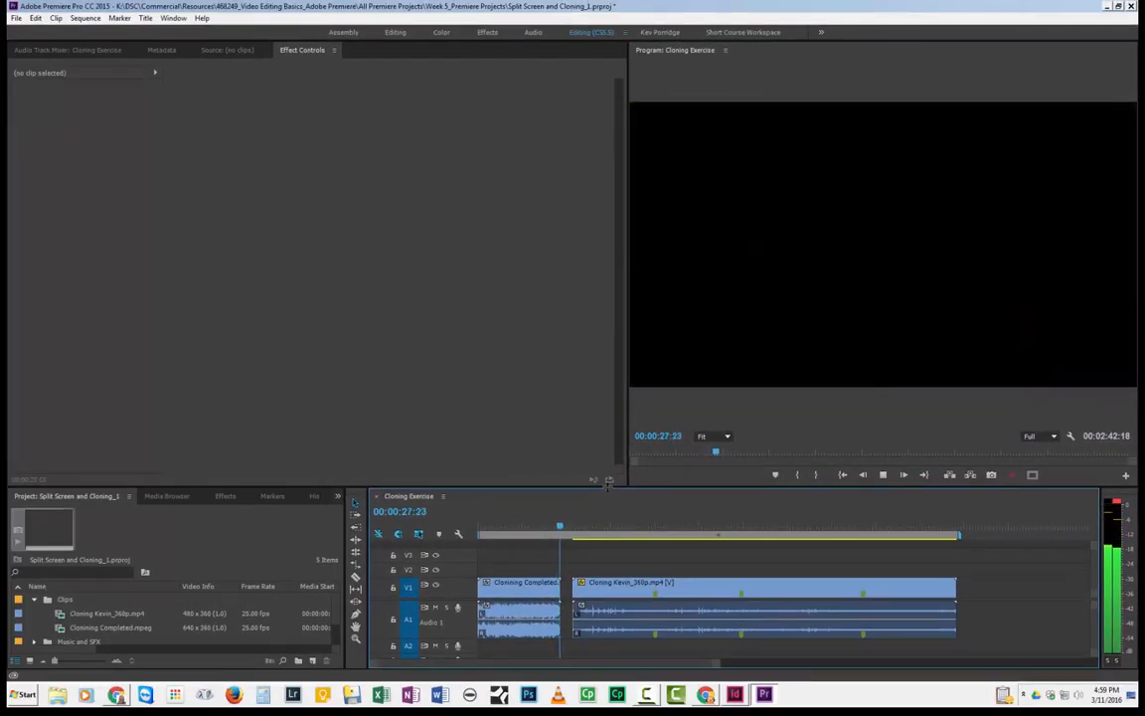
pyautogui.press('space')
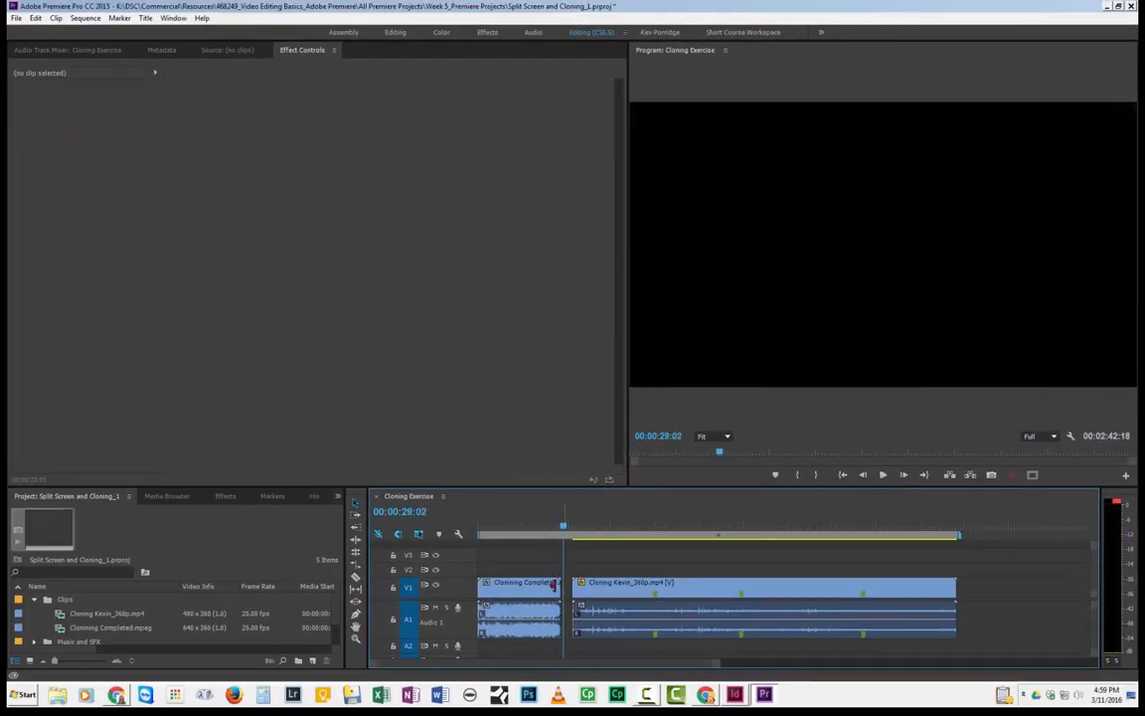
pyautogui.click(517, 613)
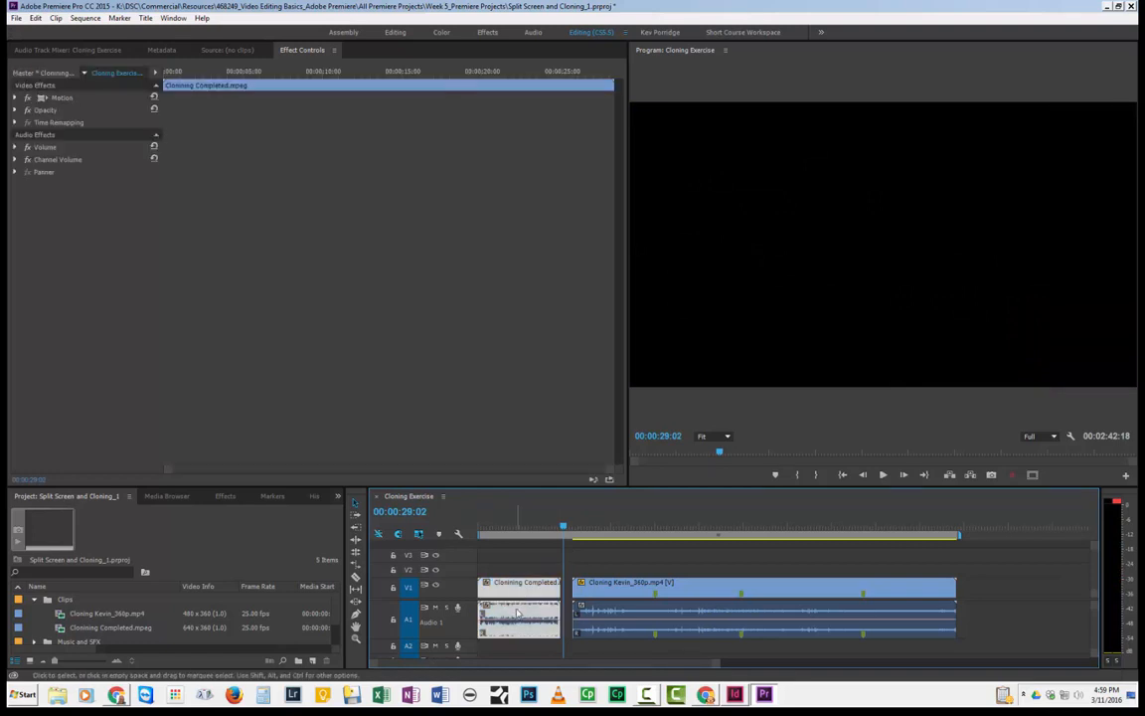
pyautogui.moveTo(495, 591); pyautogui.dragTo(1023, 606)
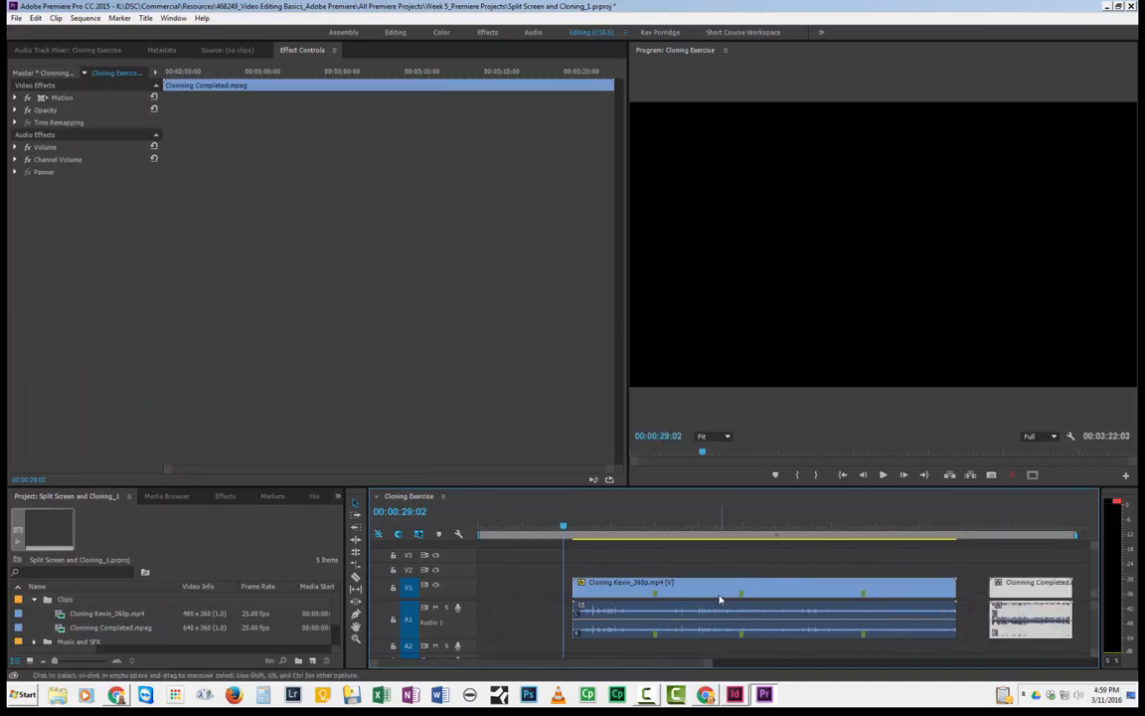
pyautogui.moveTo(718, 594); pyautogui.dragTo(619, 594)
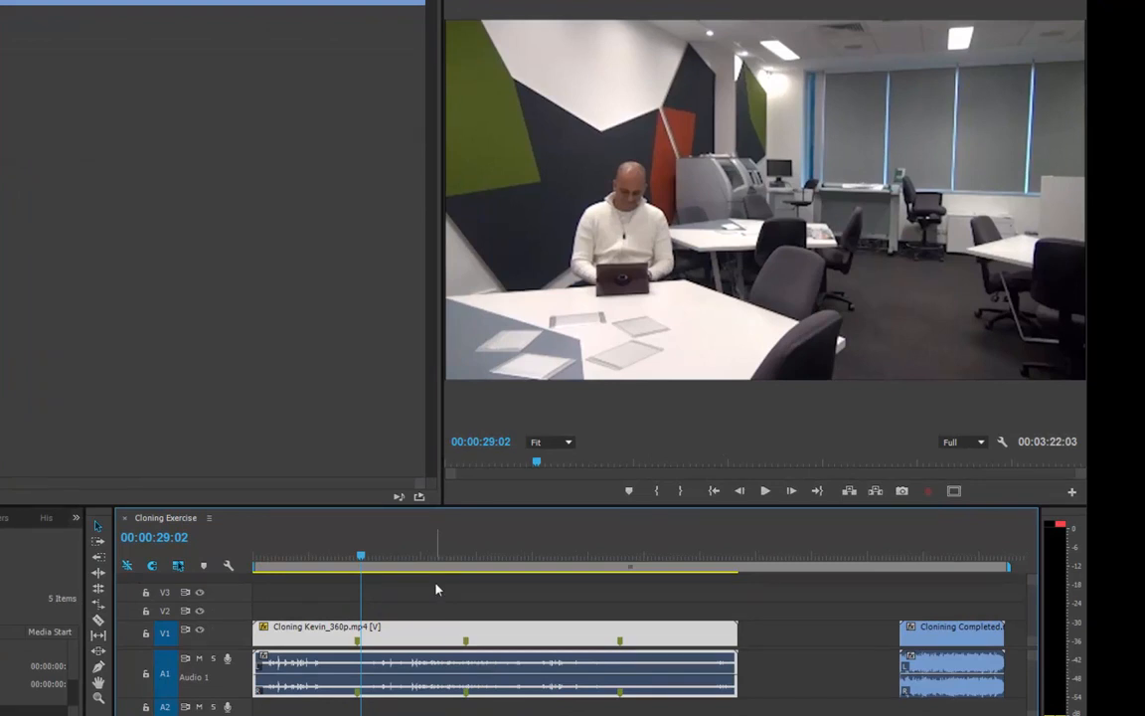
# Mute the A1 audio track while playing the sequence from the beginning.
pyautogui.moveTo(338, 562); pyautogui.dragTo(249, 556)
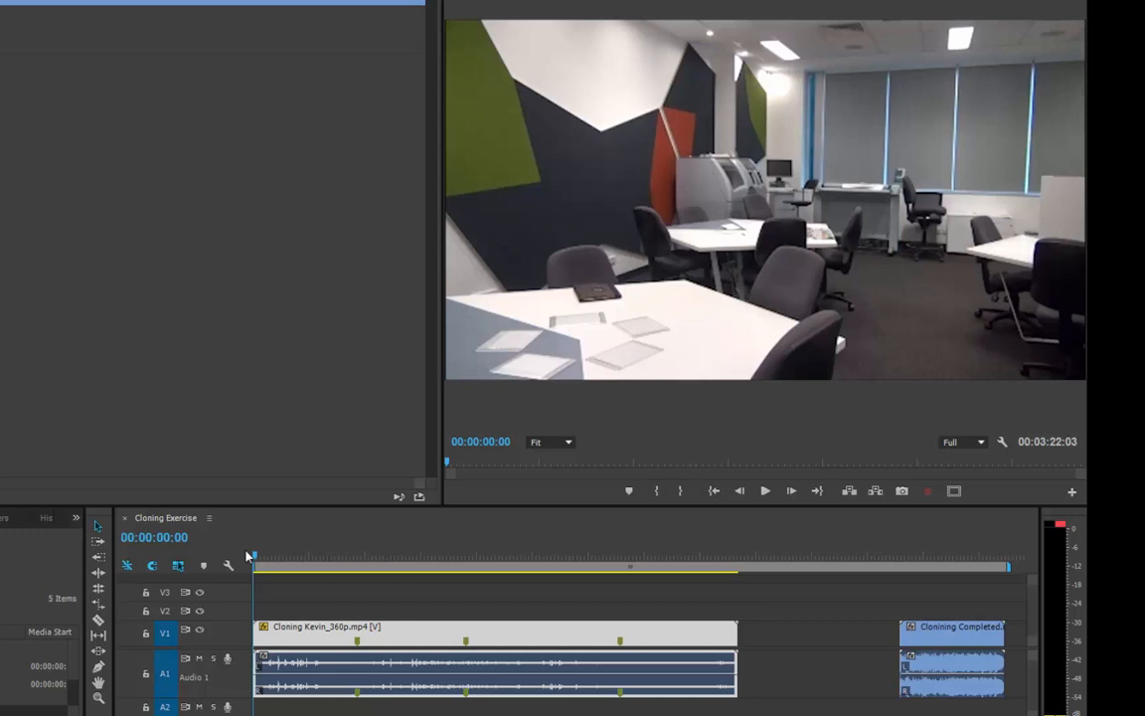
pyautogui.press('space')
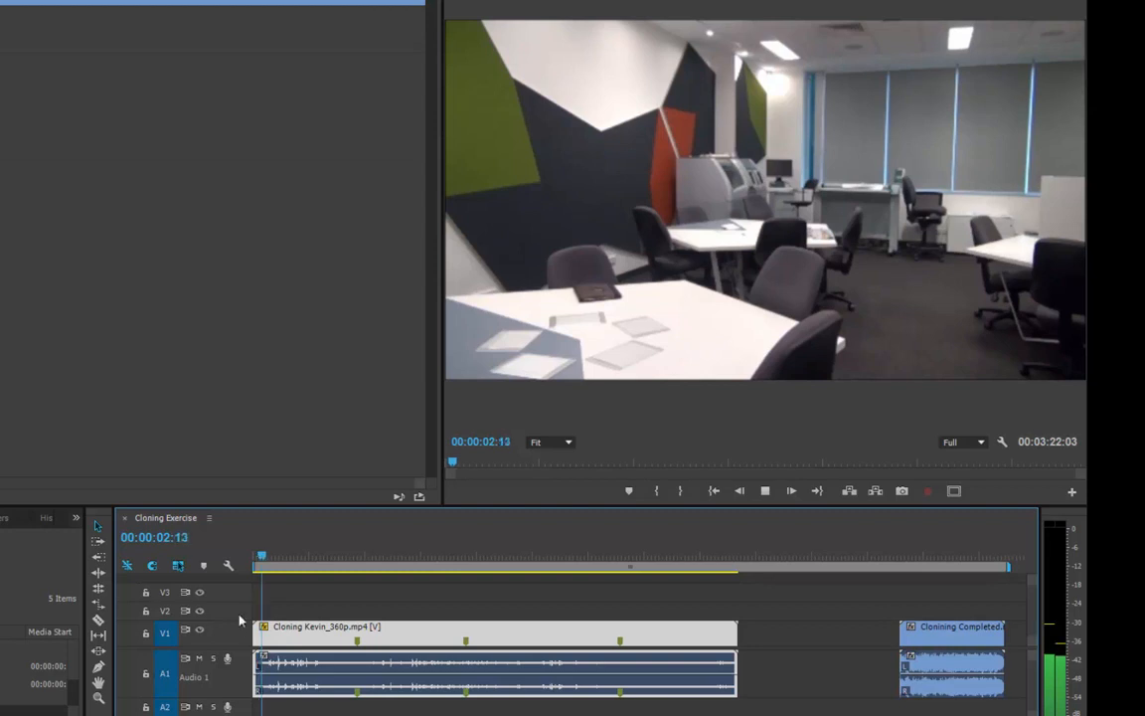
pyautogui.click(199, 659)
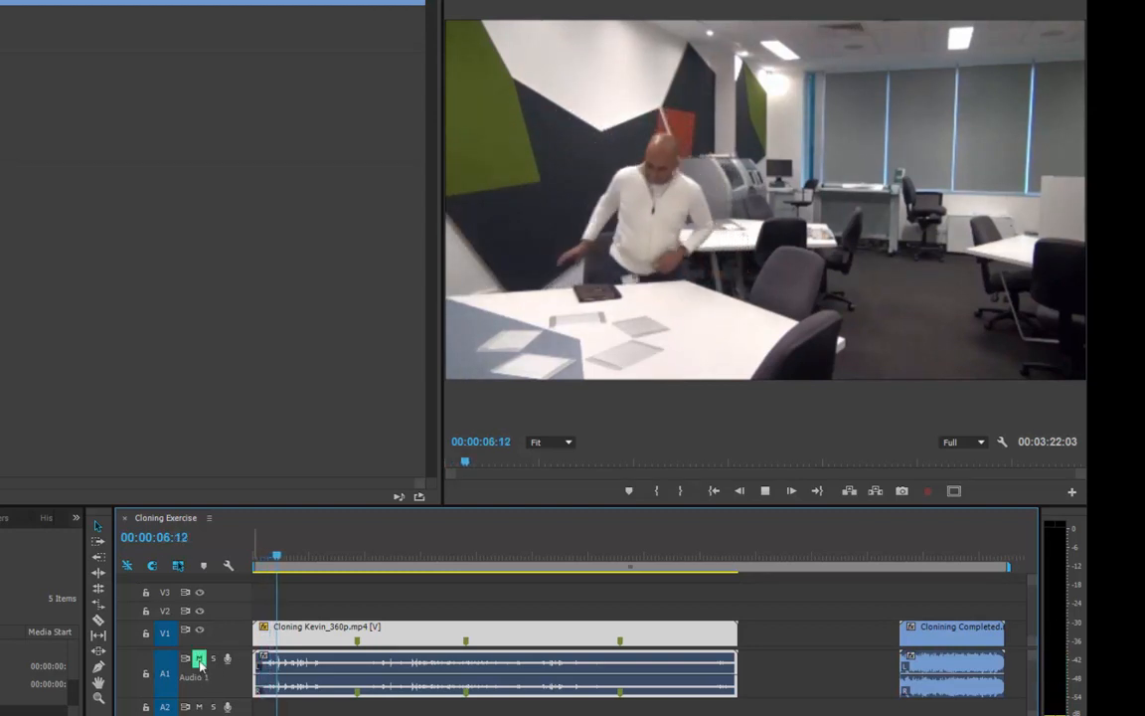
pyautogui.press('space')
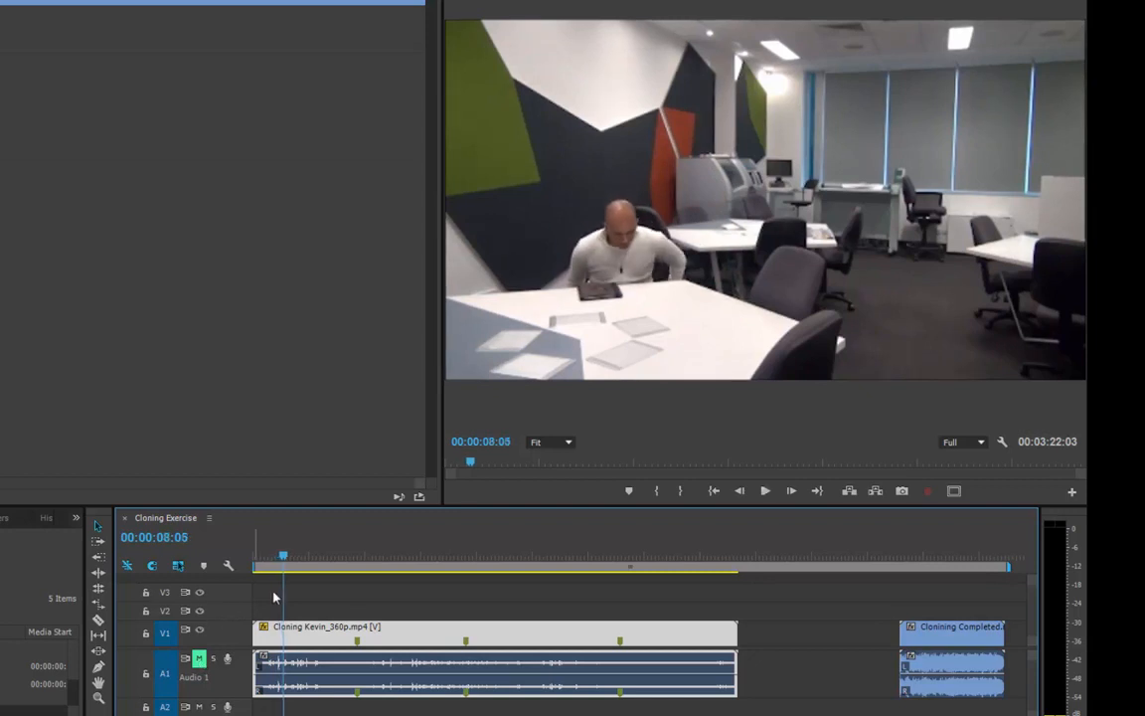
# Play back the start of the Cloning Kevin_360p.mp4 clip up to its first marker.
pyautogui.moveTo(284, 557); pyautogui.dragTo(225, 561)
pyautogui.press('space')
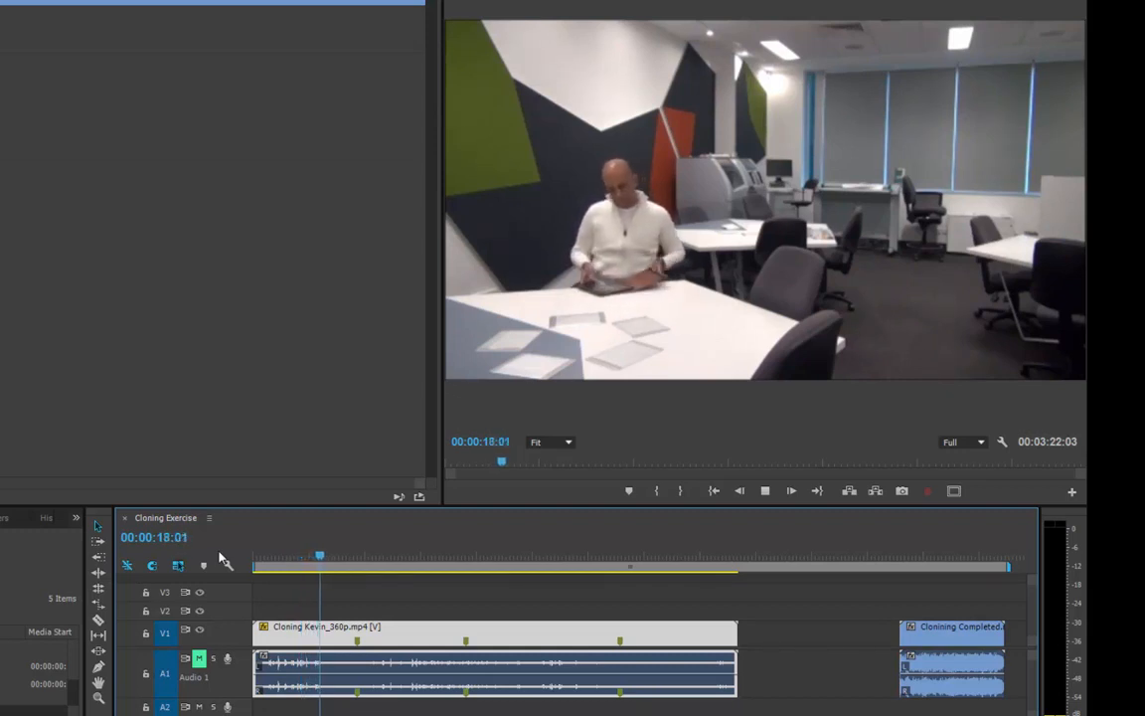
pyautogui.moveTo(325, 566); pyautogui.dragTo(341, 558)
pyautogui.press('space')
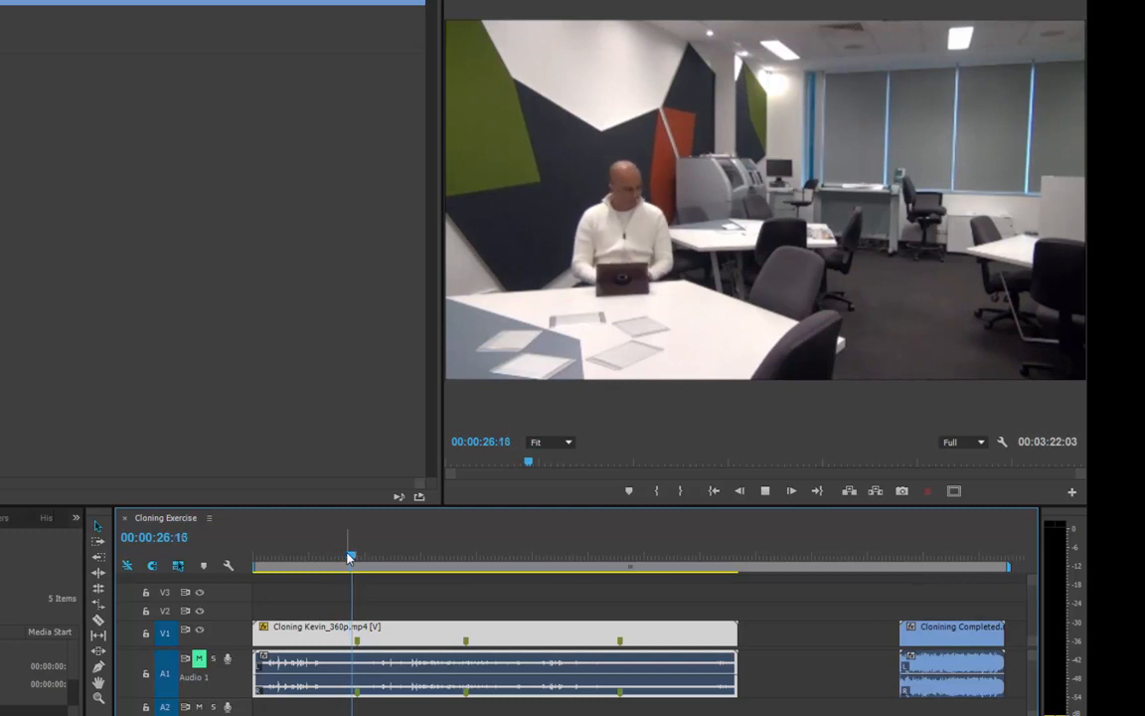
pyautogui.press('space')
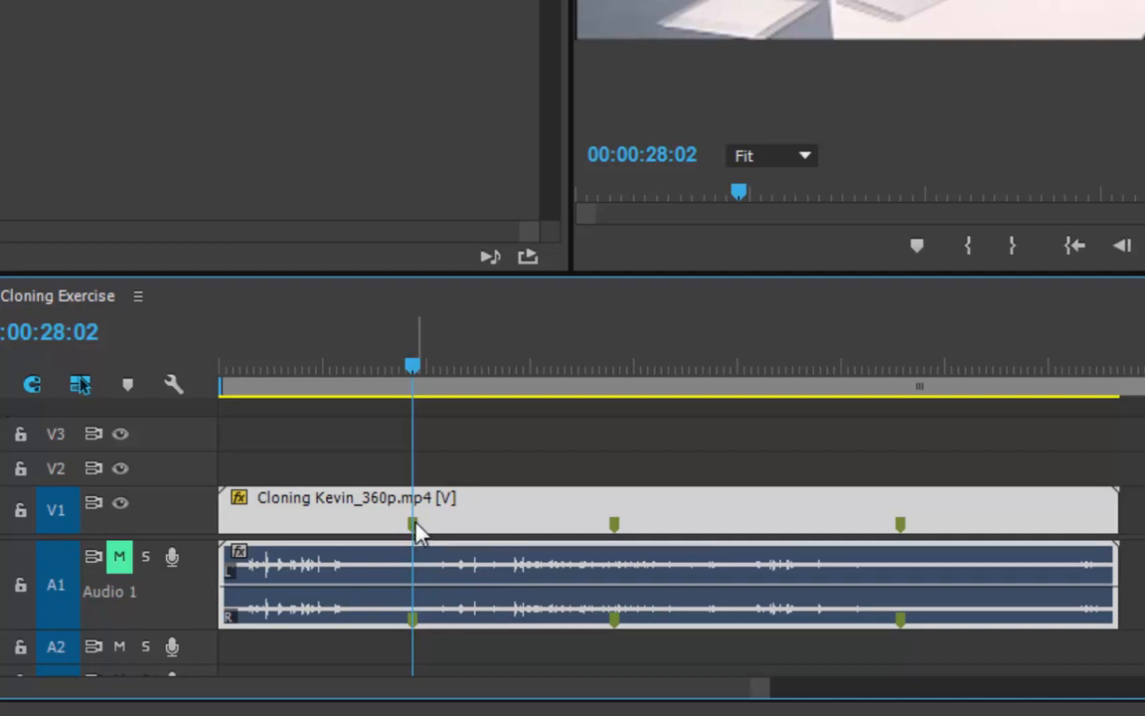
# Add a clip marker to the Cloning Kevin_360p.mp4 clip at 00:00:24:10.
pyautogui.click(469, 451)
pyautogui.moveTo(417, 368); pyautogui.dragTo(392, 369)
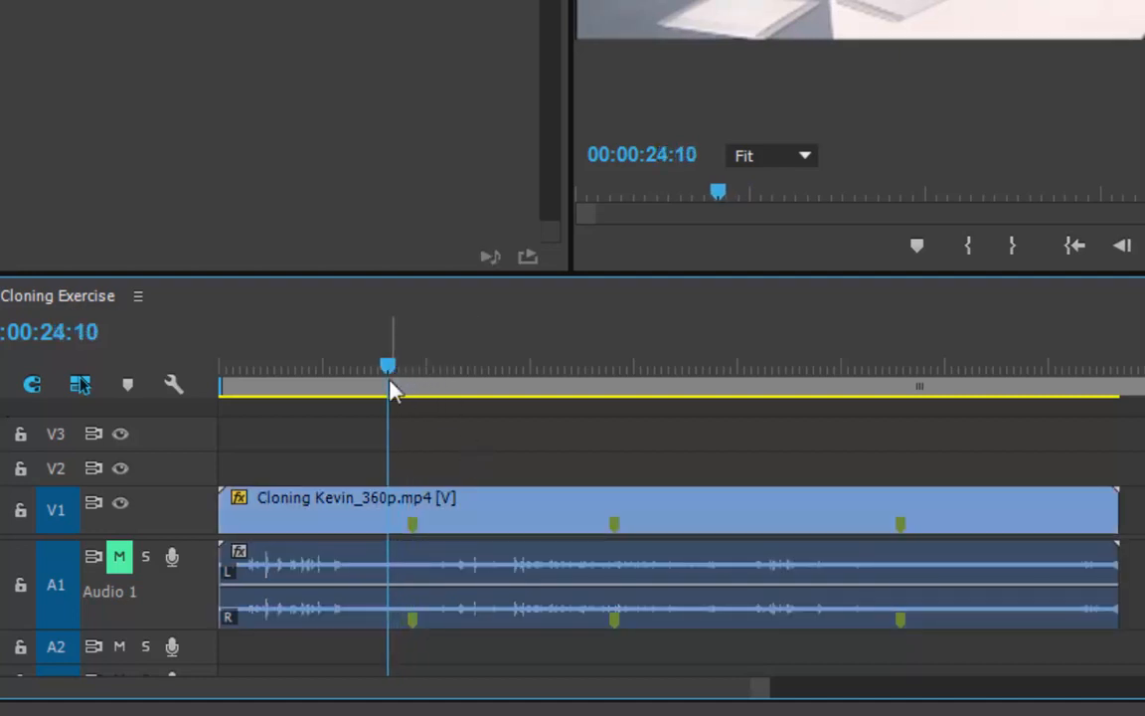
pyautogui.click(368, 522)
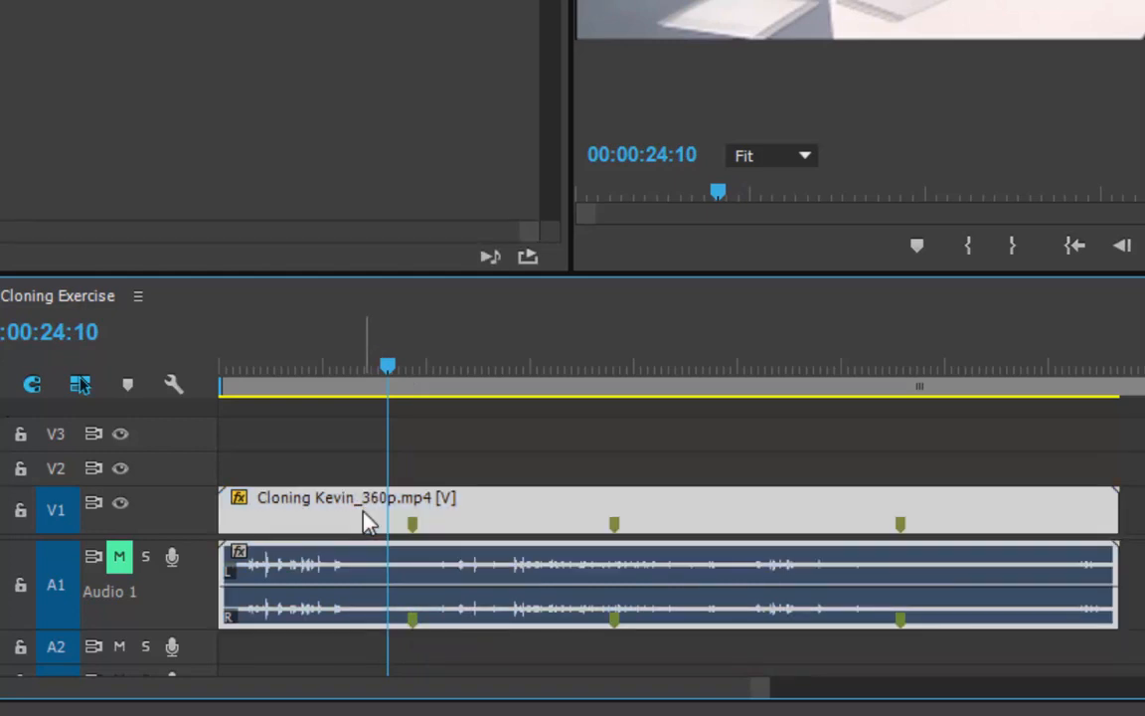
pyautogui.press('m')
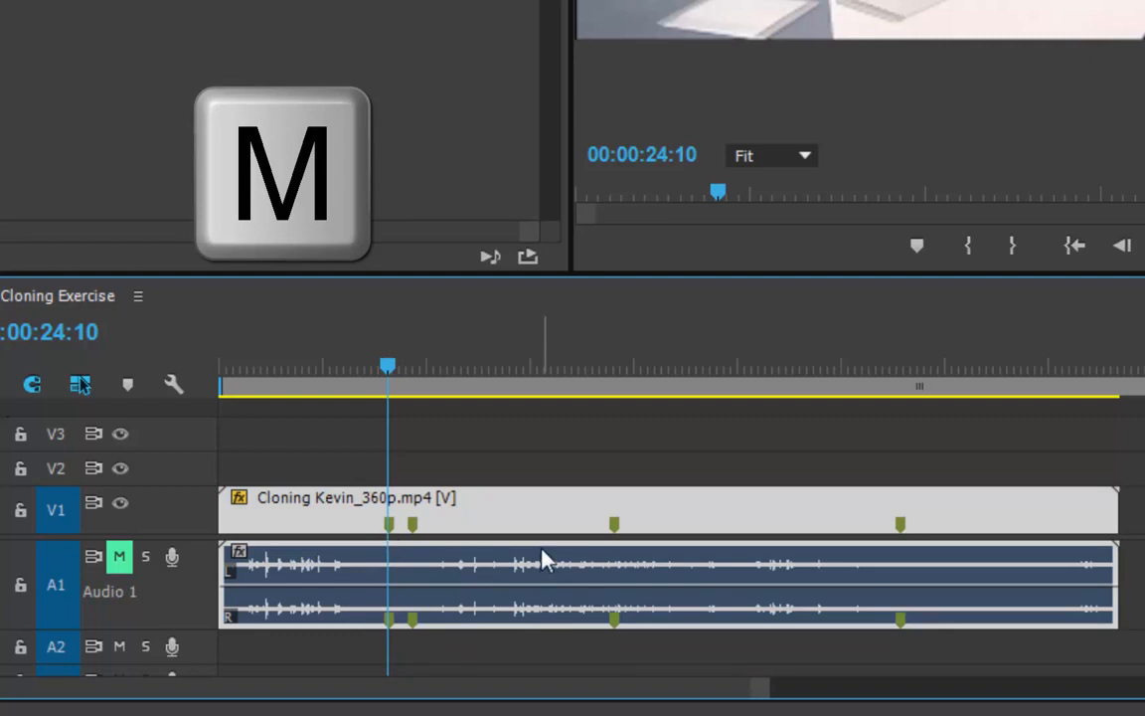
pyautogui.click(409, 468)
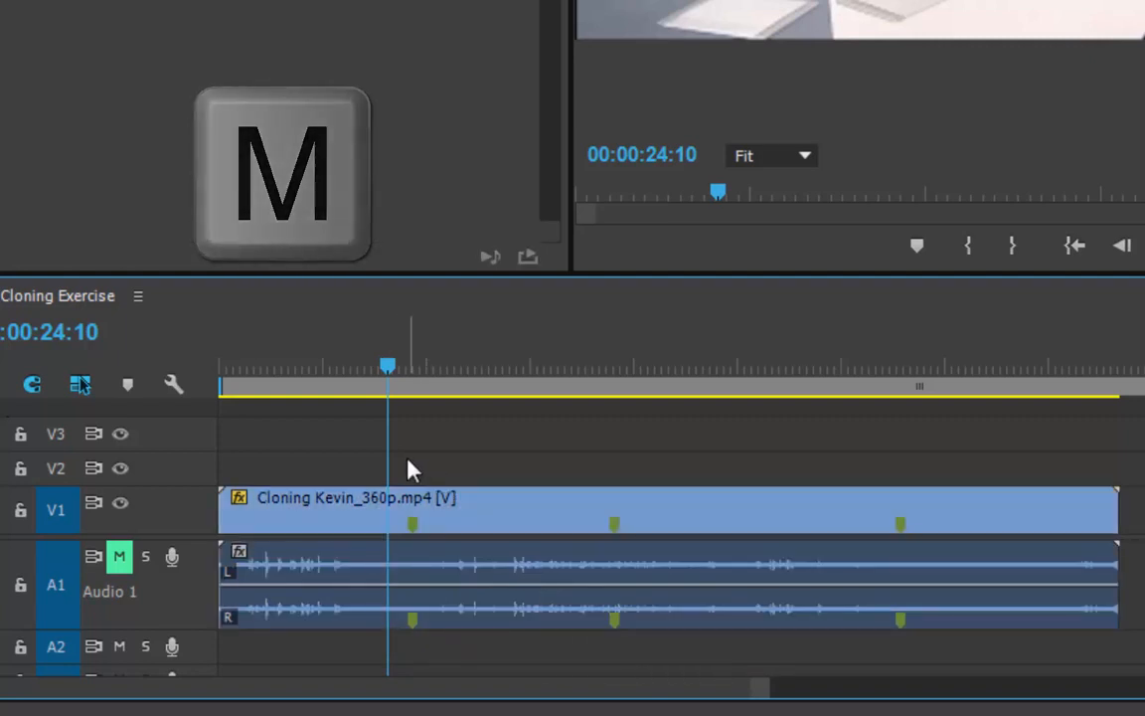
pyautogui.press('m')
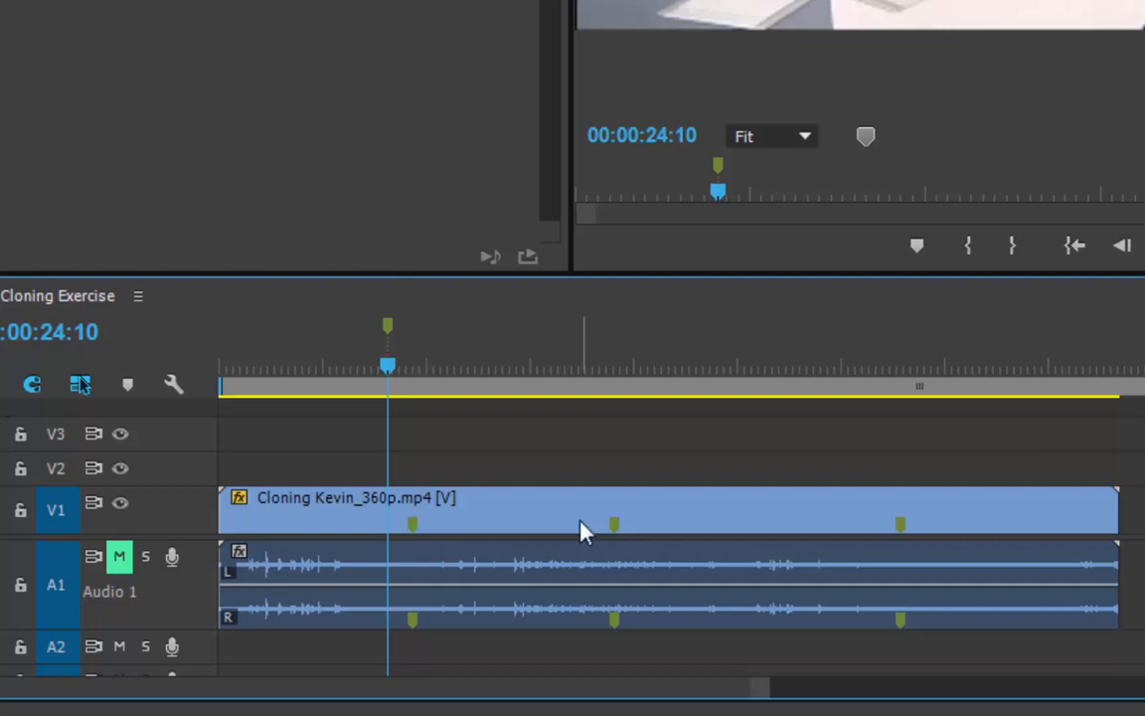
pyautogui.hotkey('ctrl', 'z')
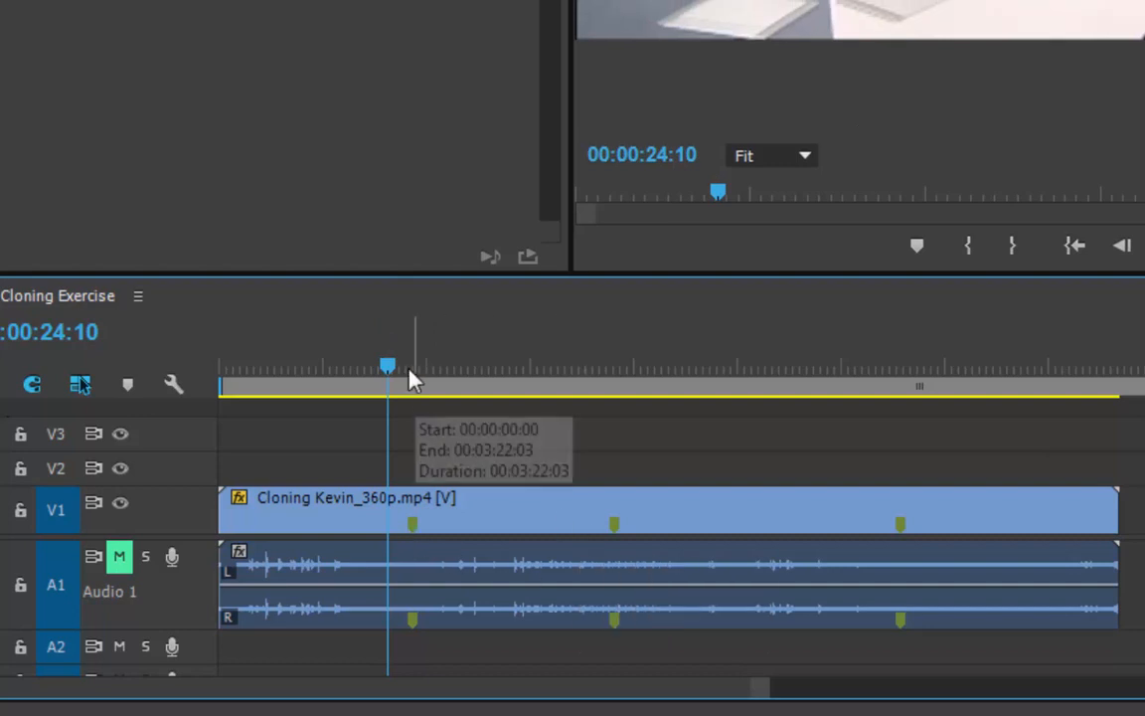
# Play the sequence around the second marker near 00:00:57:00 and save the project.
pyautogui.moveTo(394, 360); pyautogui.dragTo(415, 363)
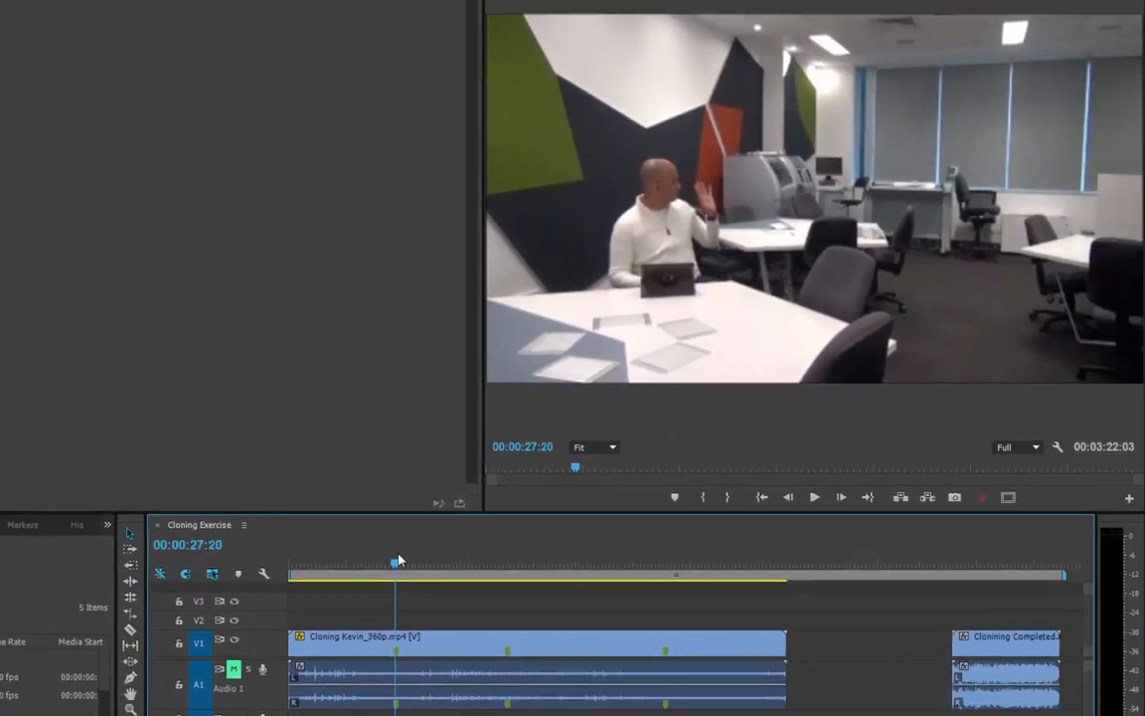
pyautogui.moveTo(397, 562); pyautogui.dragTo(461, 550)
pyautogui.press('space')
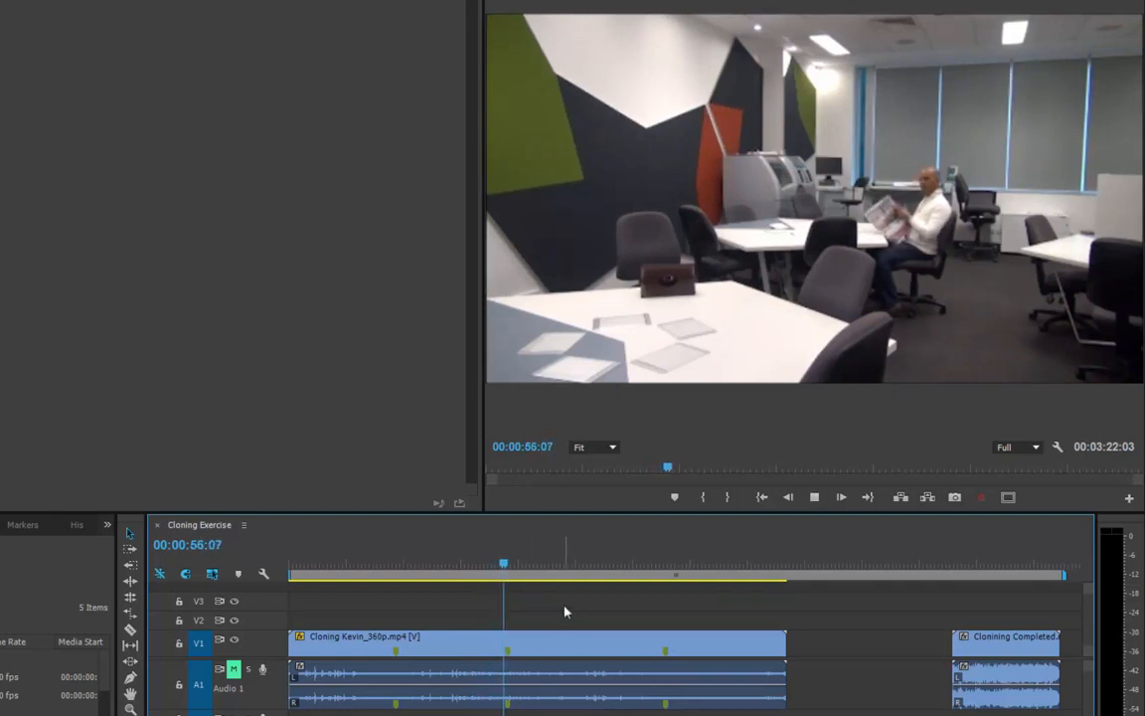
pyautogui.press('space')
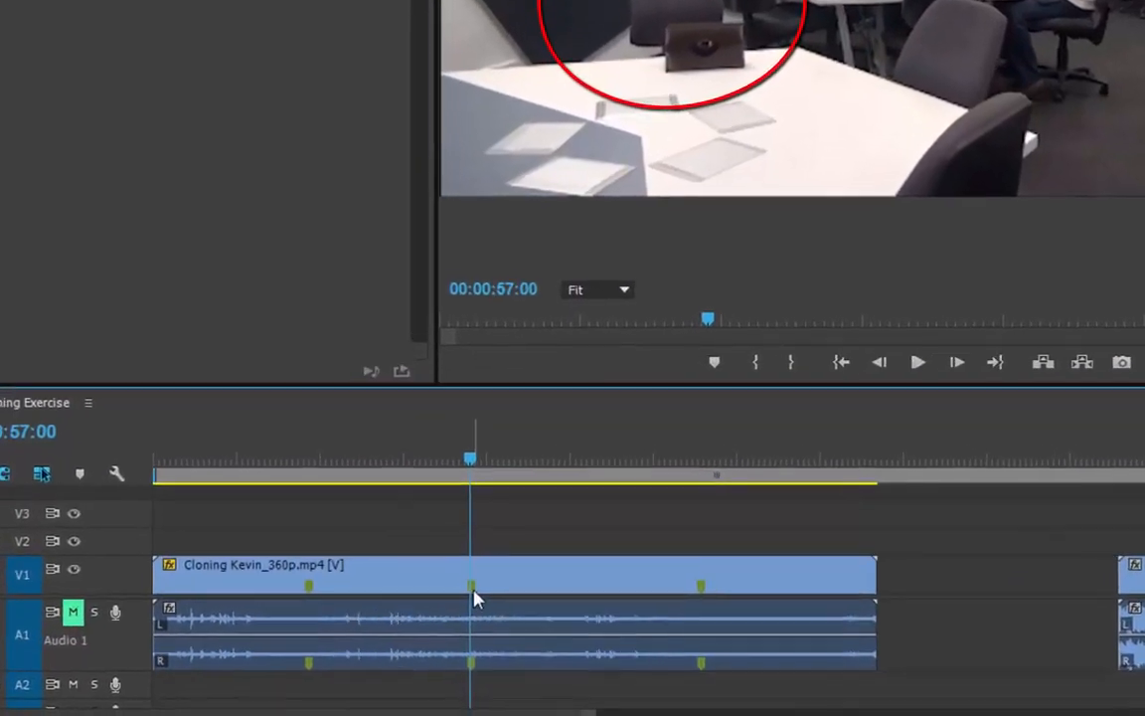
pyautogui.hotkey('ctrl', 's')
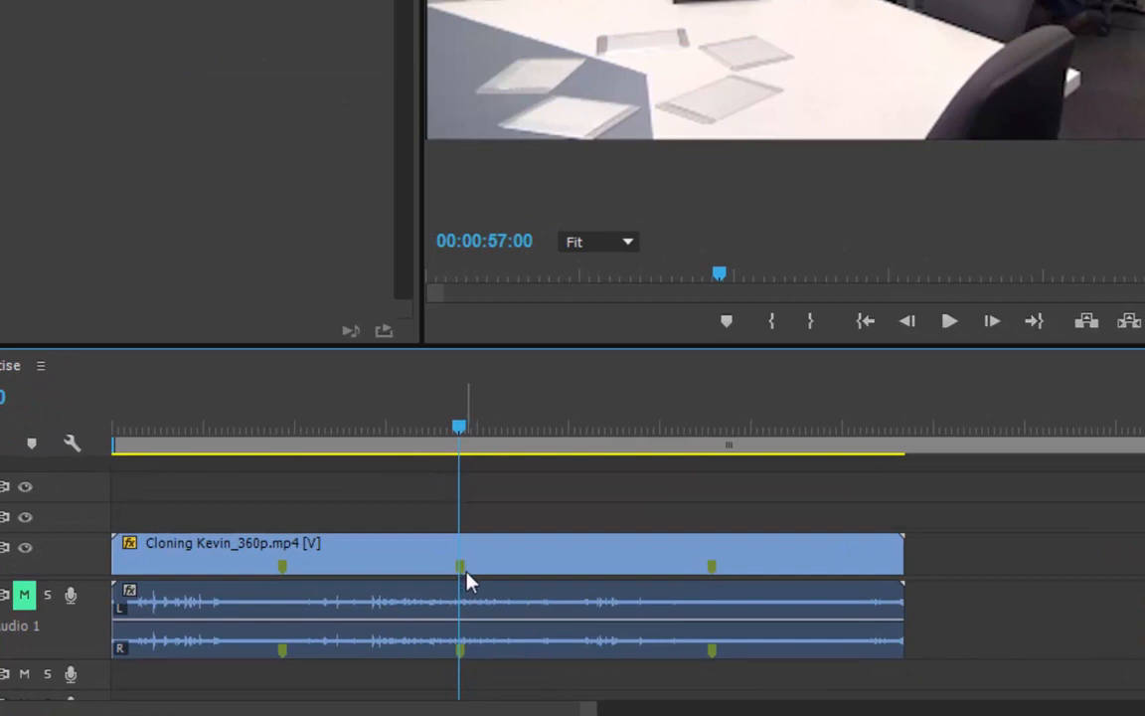
# Scrub and play through the sequence past the third marker to review the clip.
pyautogui.moveTo(470, 438); pyautogui.dragTo(545, 430)
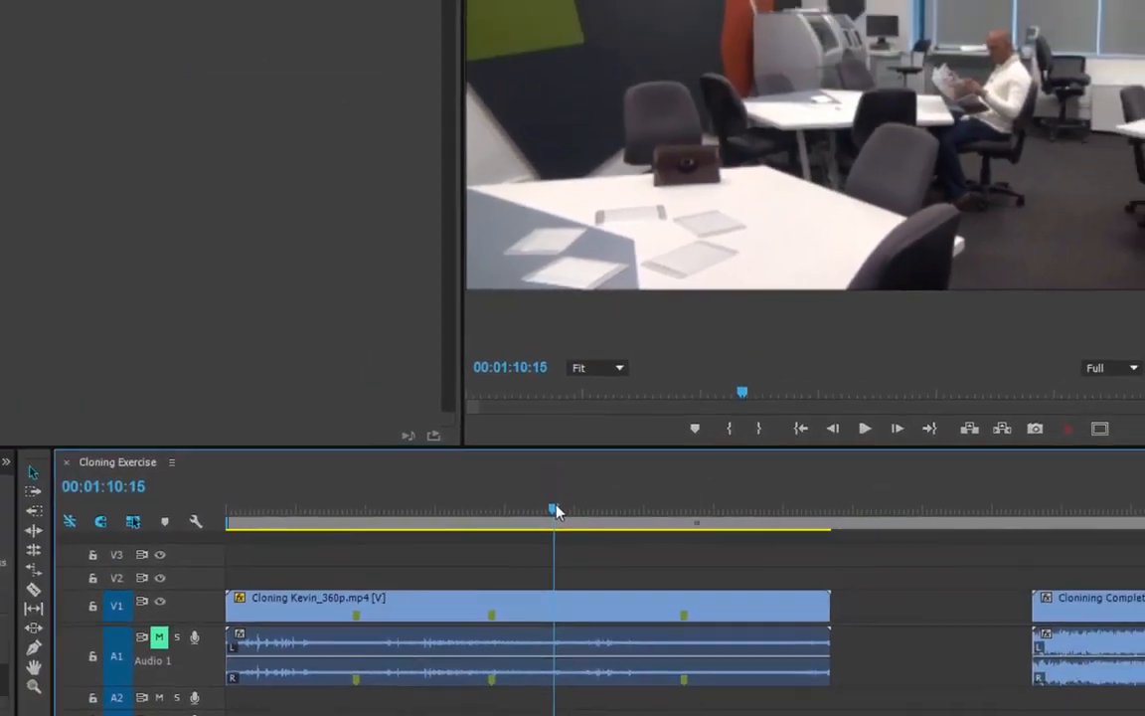
pyautogui.moveTo(556, 510); pyautogui.dragTo(595, 499)
pyautogui.moveTo(595, 548); pyautogui.dragTo(629, 542)
pyautogui.press('space')
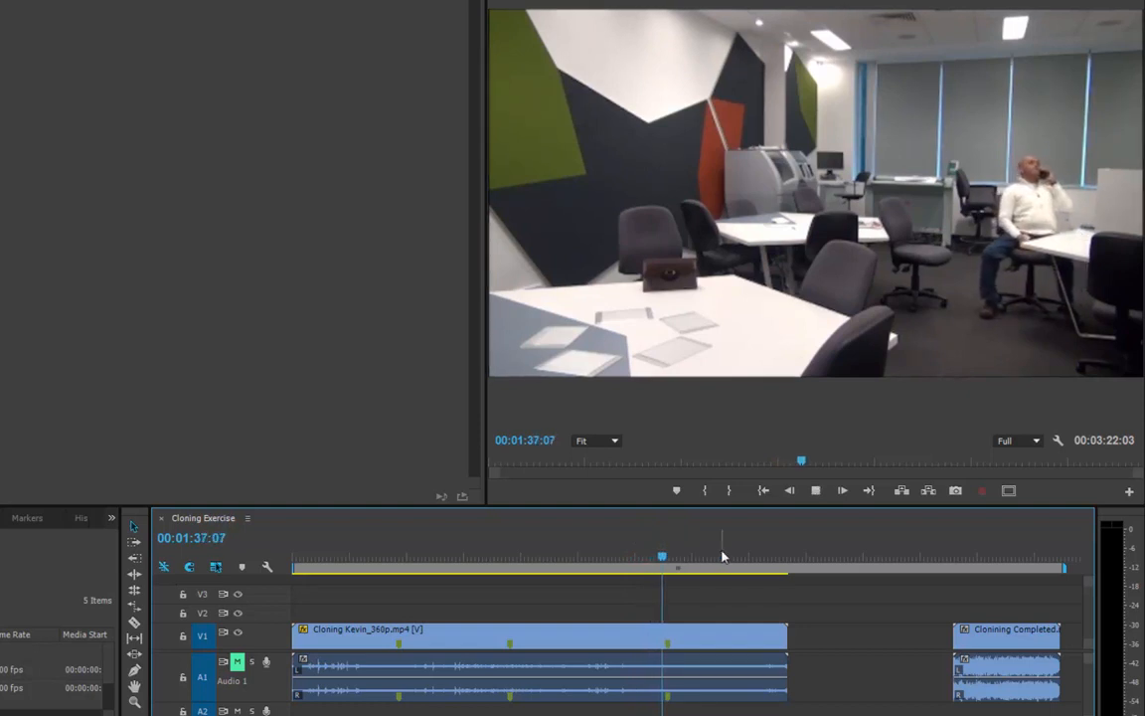
pyautogui.press('space')
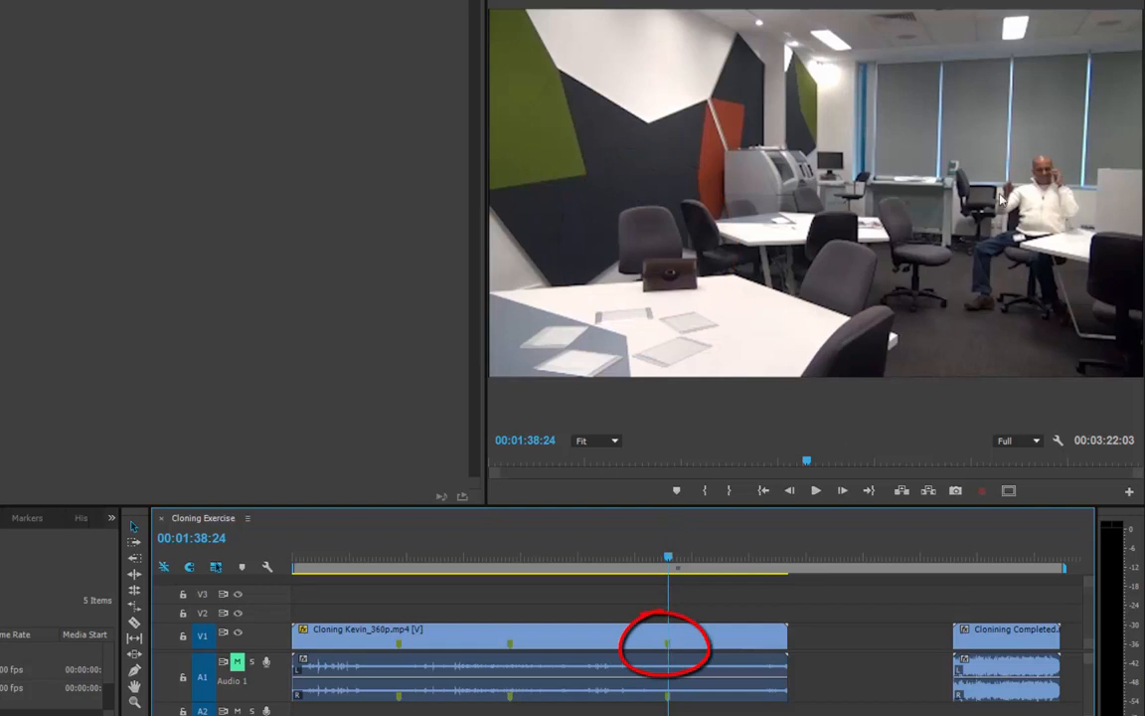
pyautogui.moveTo(671, 564); pyautogui.dragTo(810, 543)
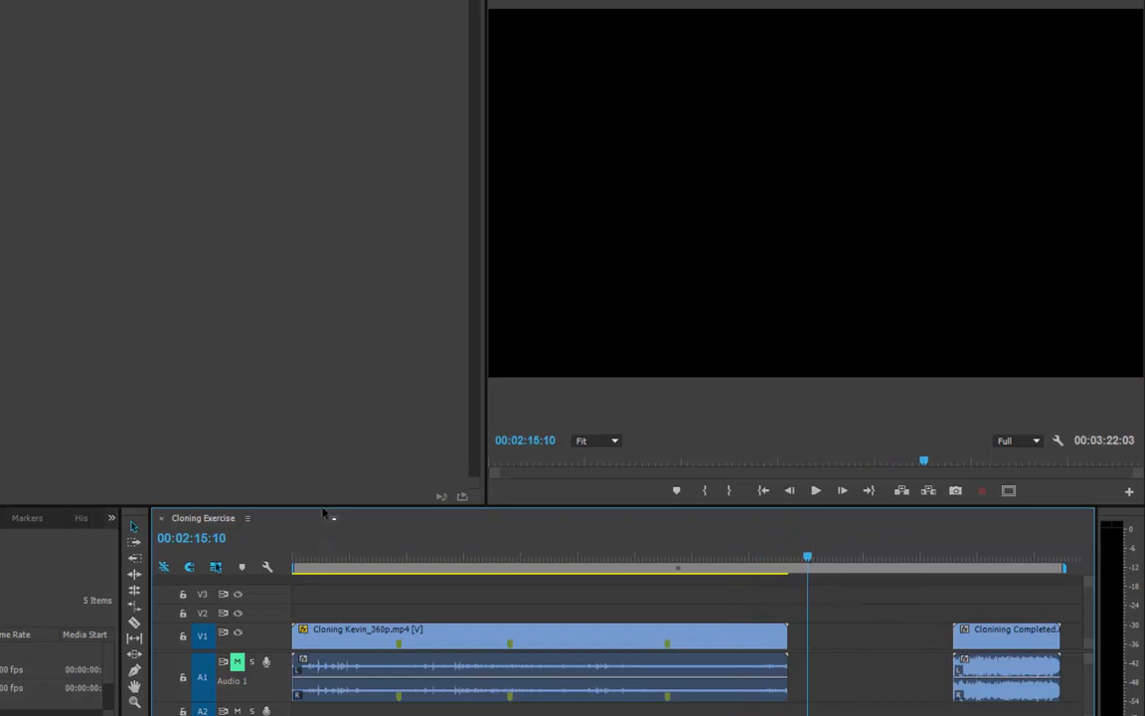
# Cut the Cloning Kevin_360p.mp4 clip at 00:00:03:09 with the Razor tool.
pyautogui.moveTo(323, 505); pyautogui.dragTo(319, 378)
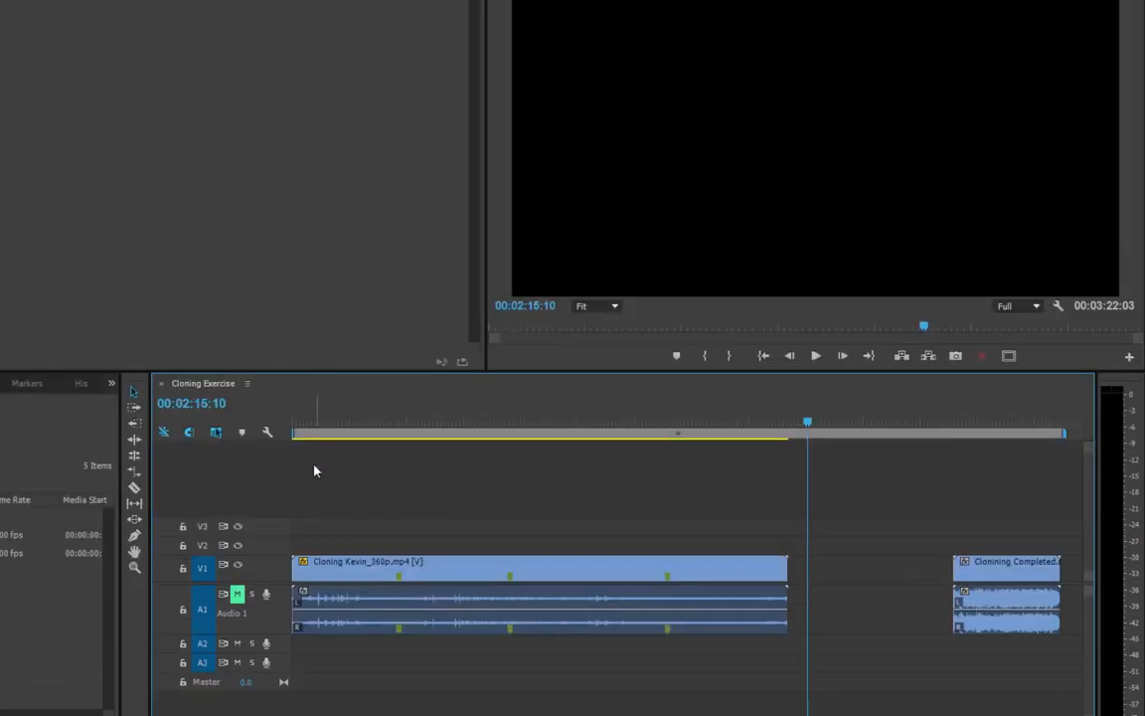
pyautogui.click(313, 421)
pyautogui.moveTo(313, 419); pyautogui.dragTo(308, 418)
pyautogui.press('Left')
pyautogui.press('Left')
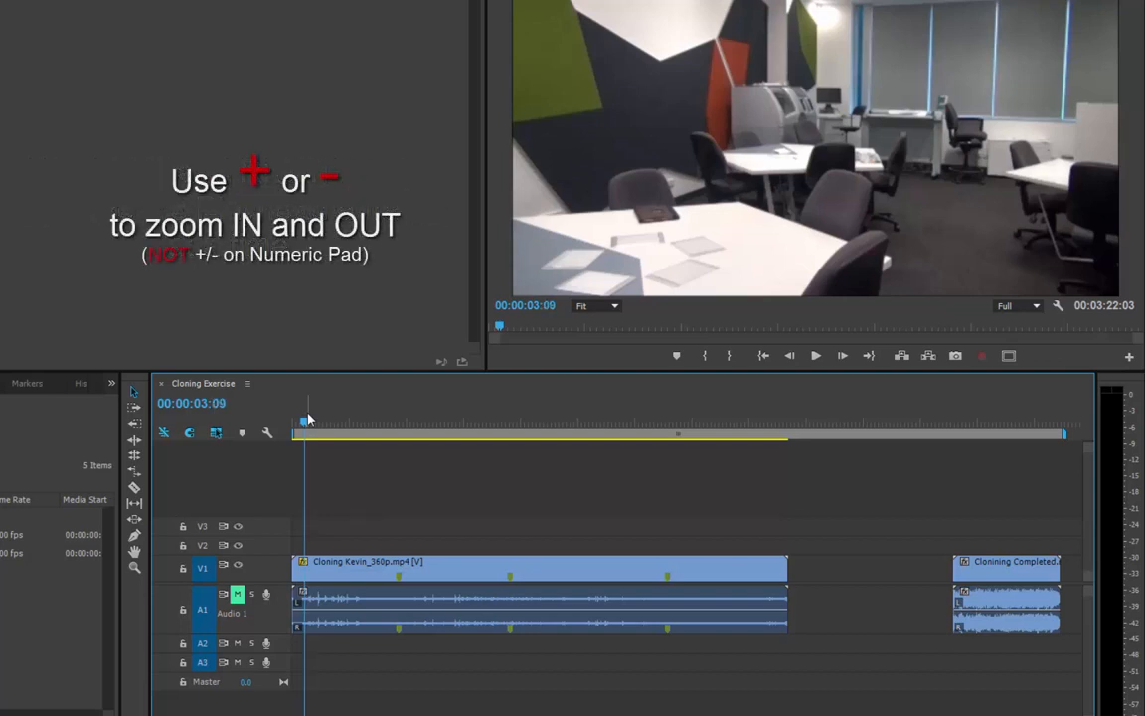
pyautogui.press('=')
pyautogui.press('=')
pyautogui.press('=')
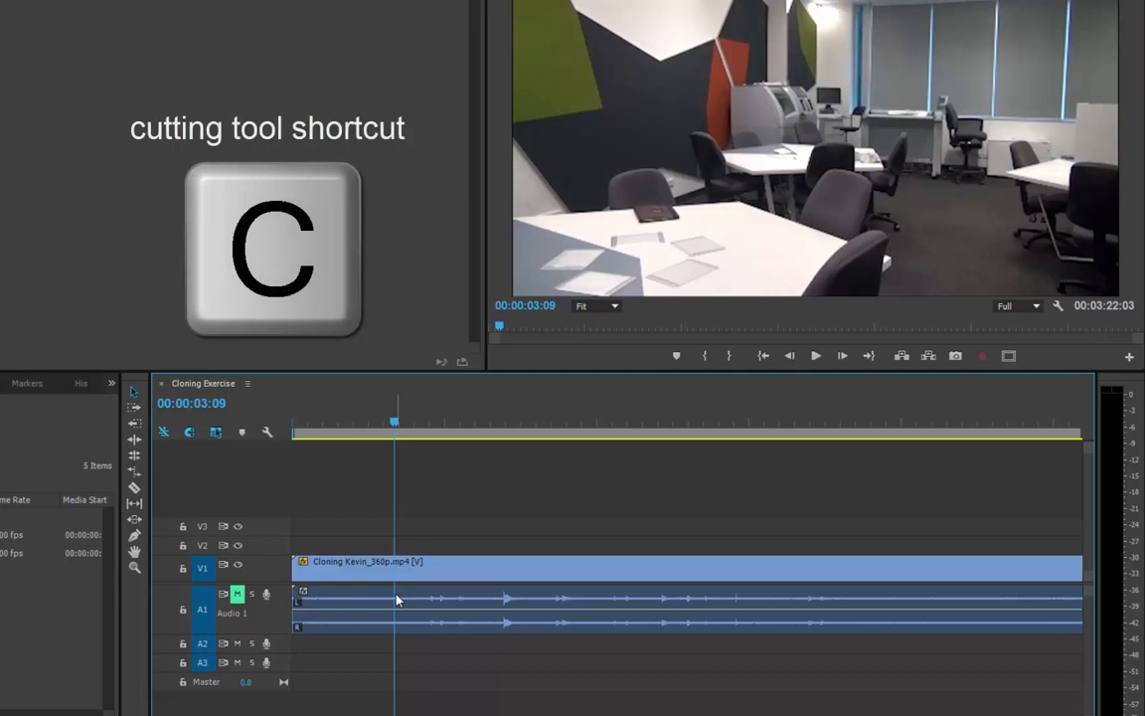
pyautogui.press('c')
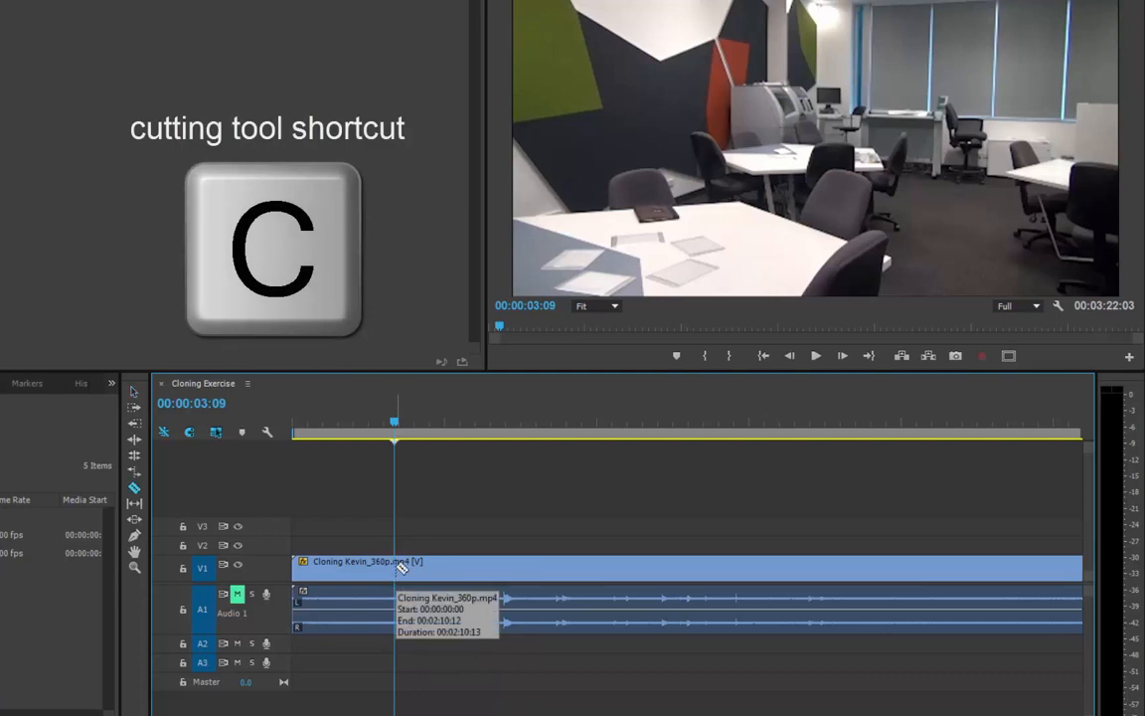
pyautogui.click(401, 566)
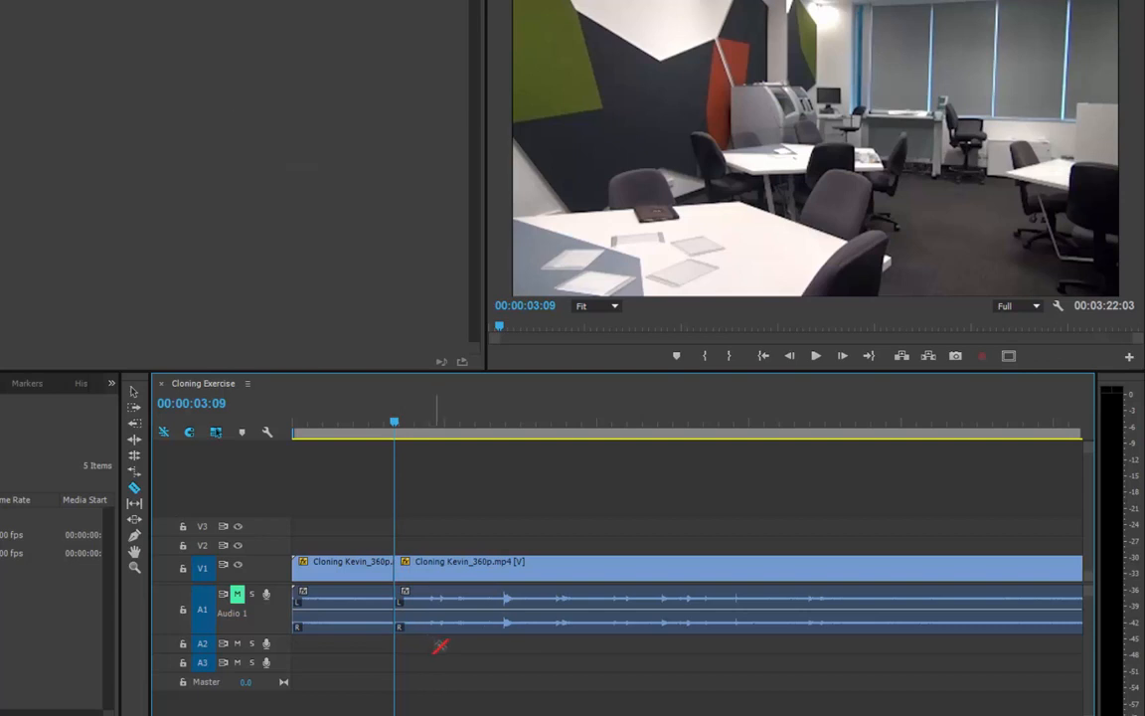
# Delete the audio portions of both Cloning Kevin_360p.mp4 segments, keeping only the video.
pyautogui.click(460, 568)
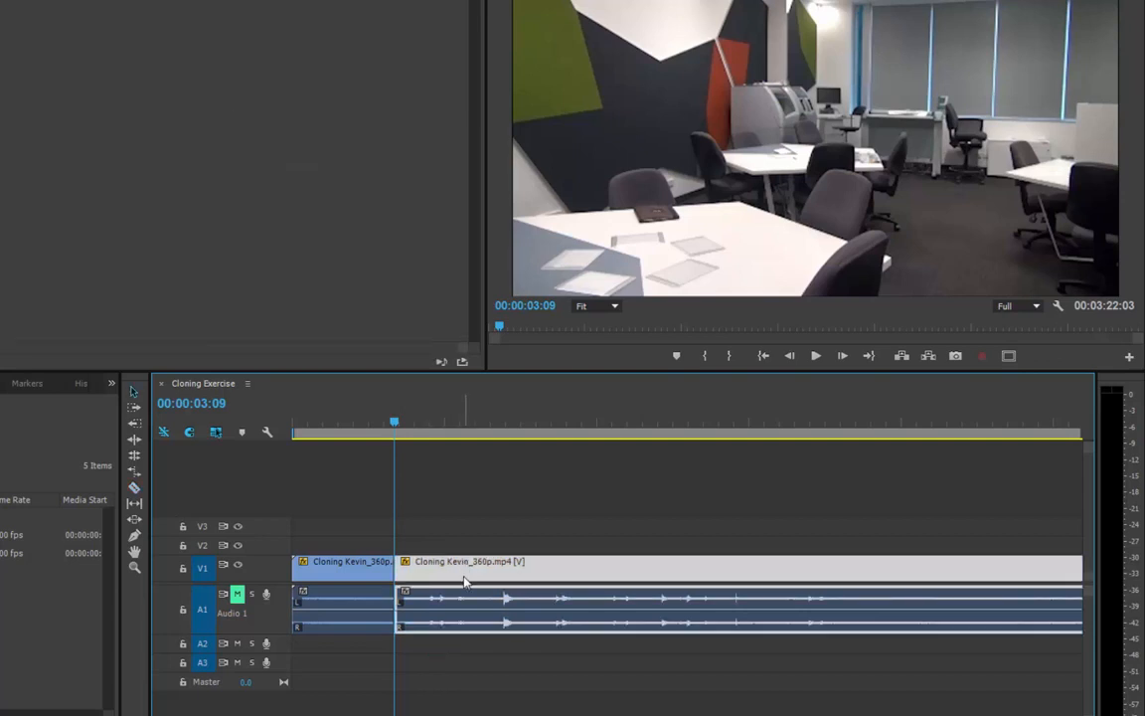
pyautogui.click(547, 688)
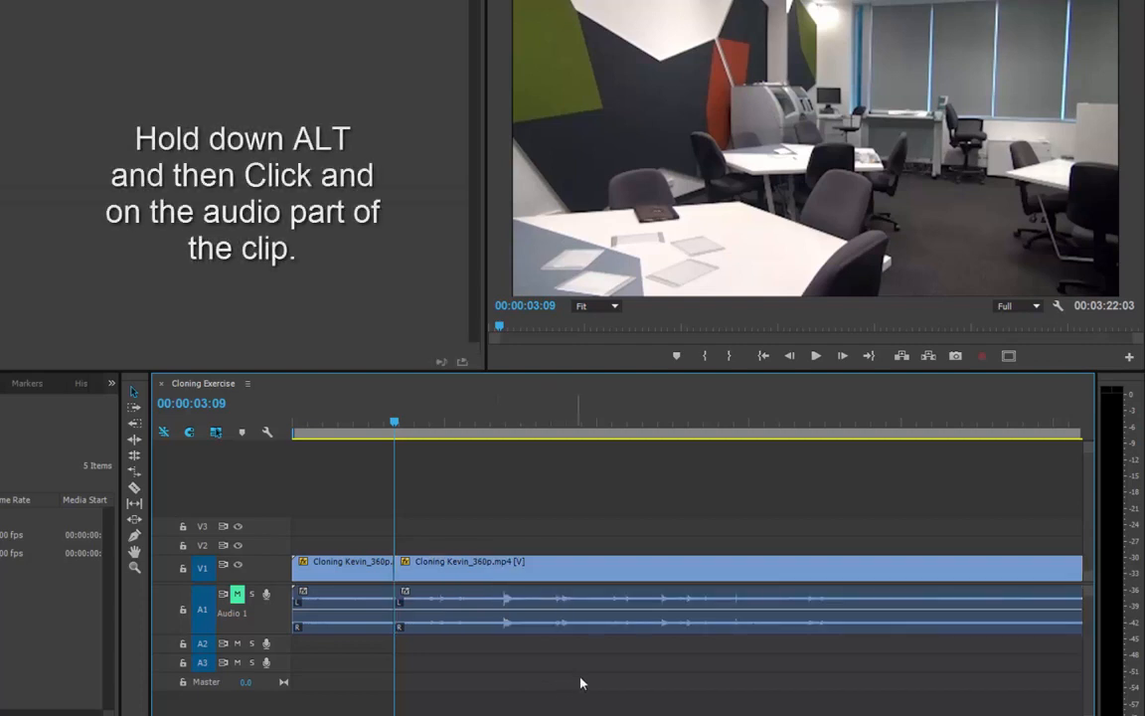
pyautogui.moveTo(597, 672); pyautogui.dragTo(316, 616)
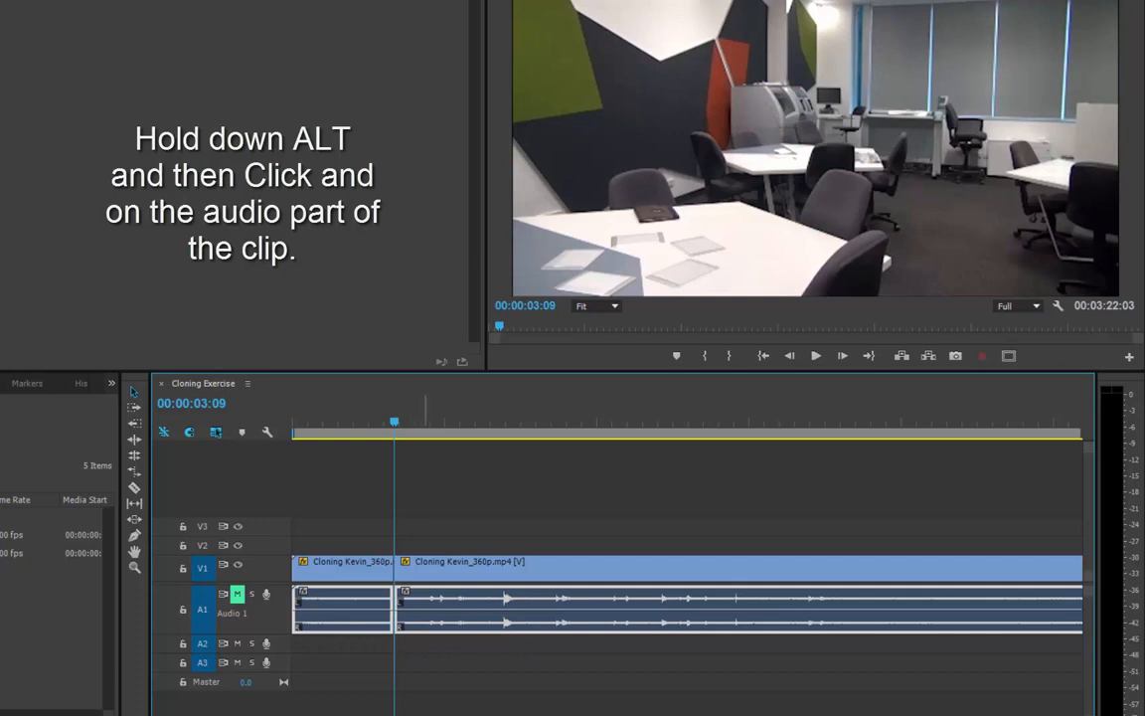
pyautogui.press('Delete')
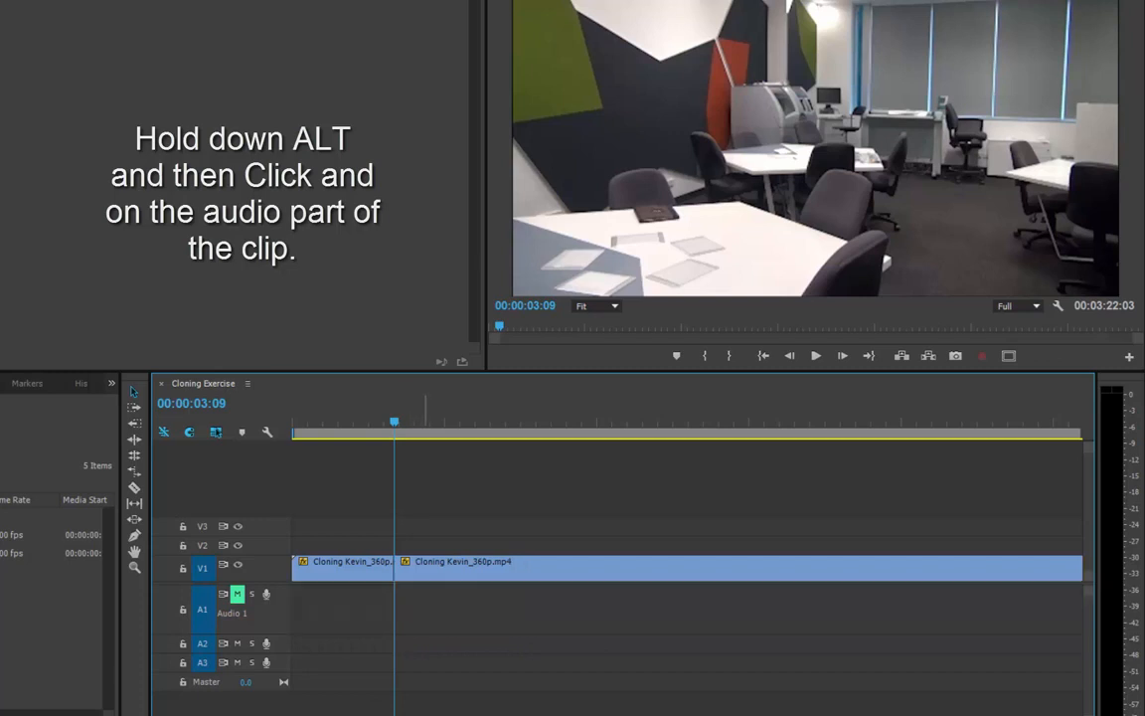
# Expand the V1 video track to show clip thumbnails.
pyautogui.click(445, 576)
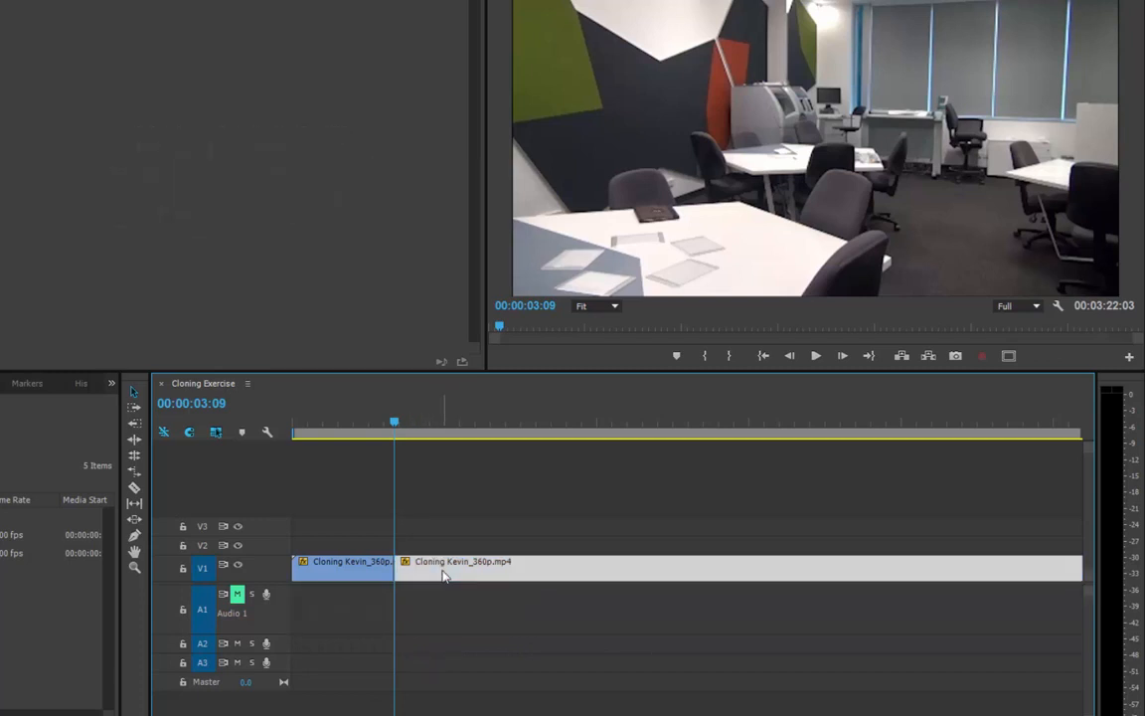
pyautogui.doubleClick(271, 576)
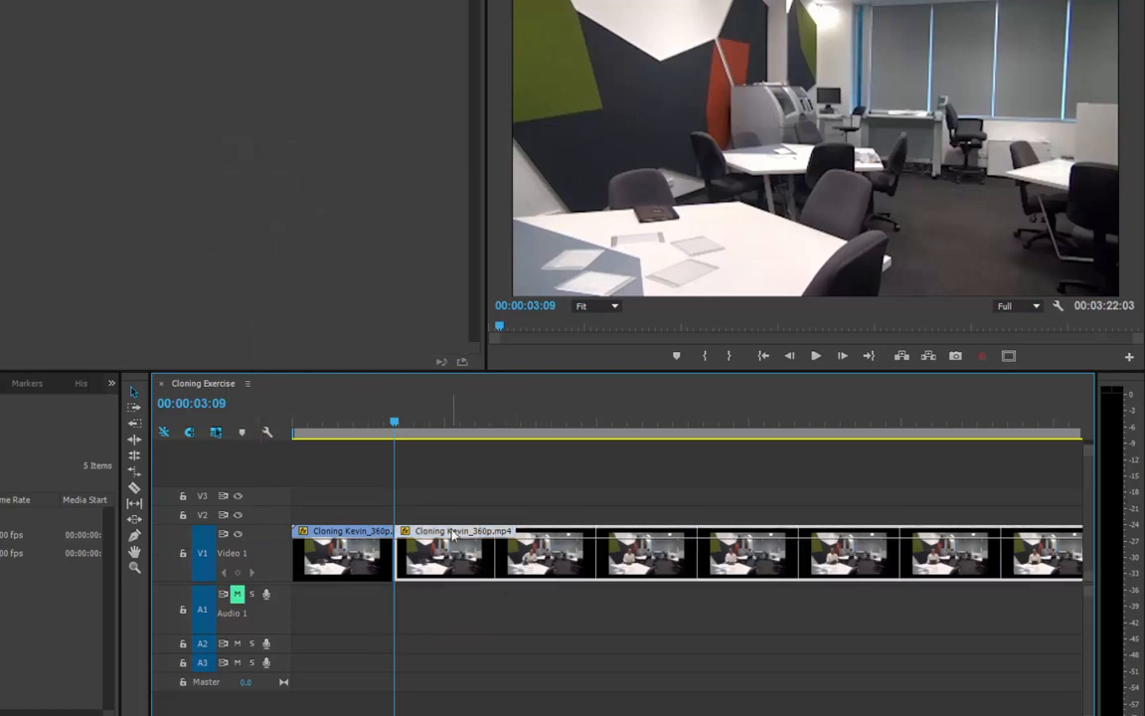
# Move the second Cloning Kevin_360p.mp4 segment onto Video 2 so it starts at about 00:00:02:07.
pyautogui.moveTo(453, 534); pyautogui.dragTo(407, 517)
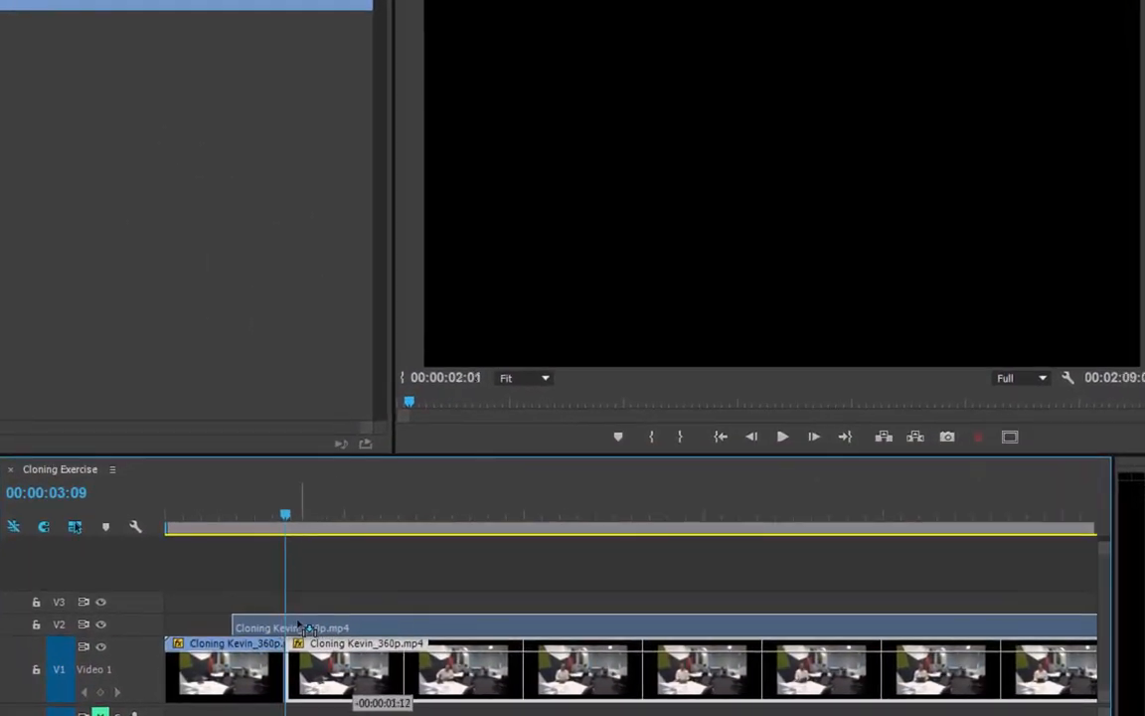
pyautogui.moveTo(300, 627)
pyautogui.mouseDown()
pyautogui.moveTo(320, 624)
pyautogui.moveTo(298, 625)
pyautogui.mouseUp()
pyautogui.moveTo(177, 516); pyautogui.dragTo(249, 515)
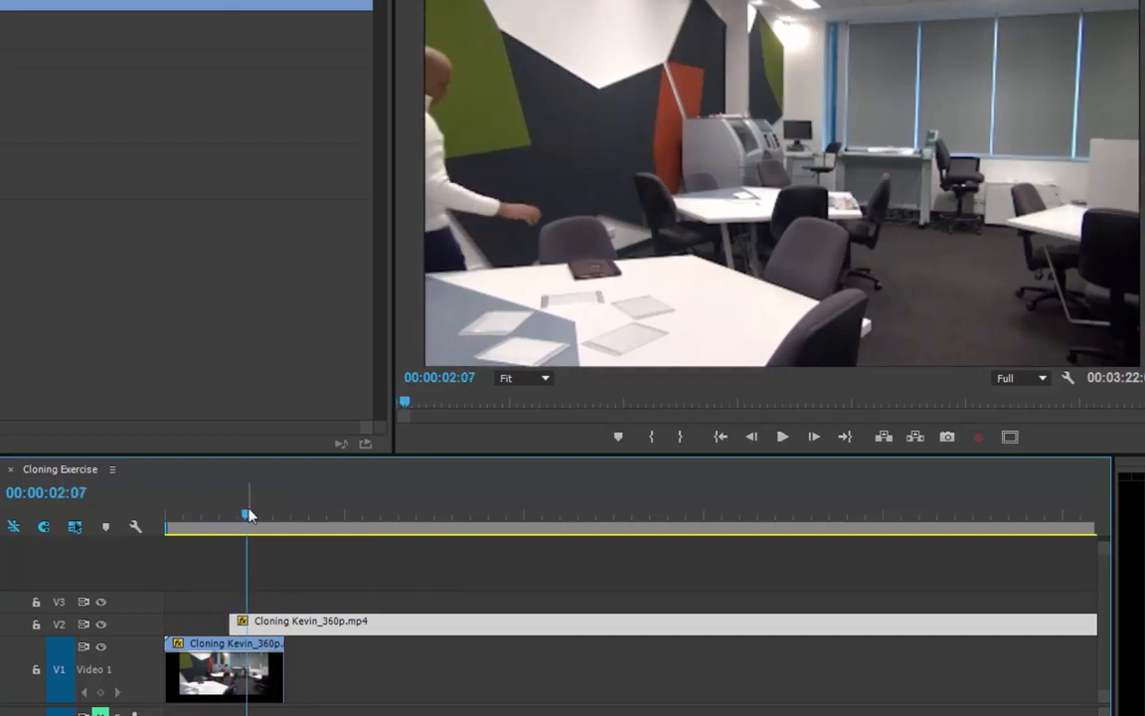
pyautogui.moveTo(236, 622); pyautogui.dragTo(277, 626)
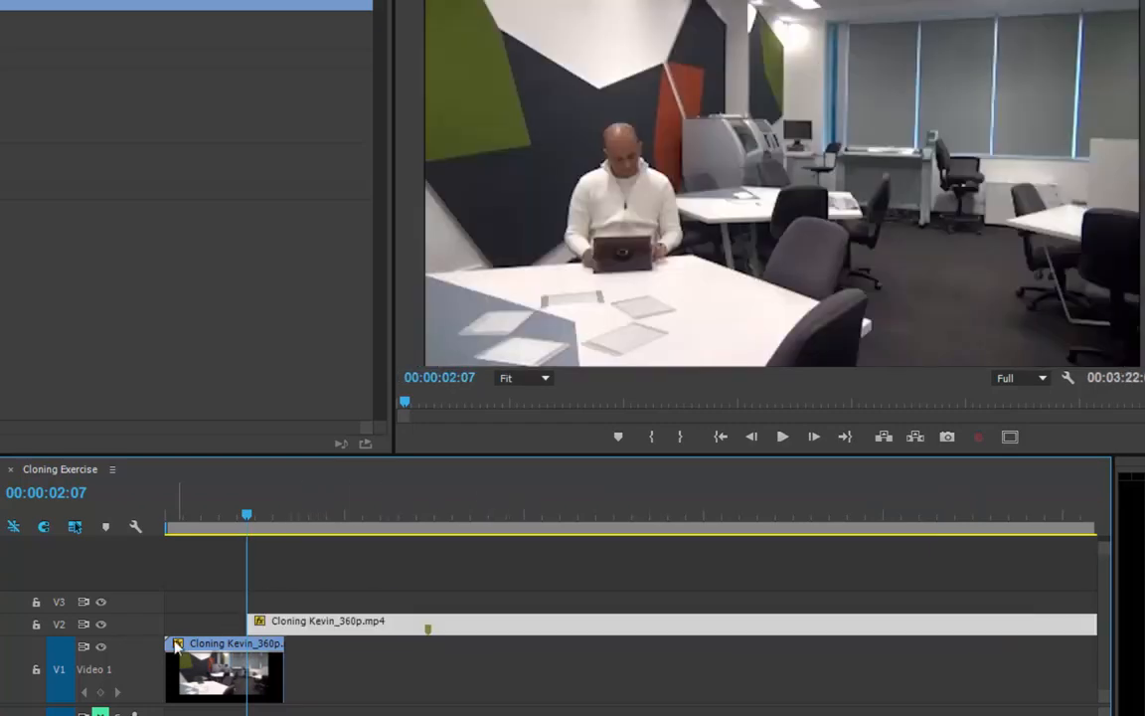
# Expand the Video 2 track and apply a shortened Cross Dissolve to the start of its clip.
pyautogui.doubleClick(124, 634)
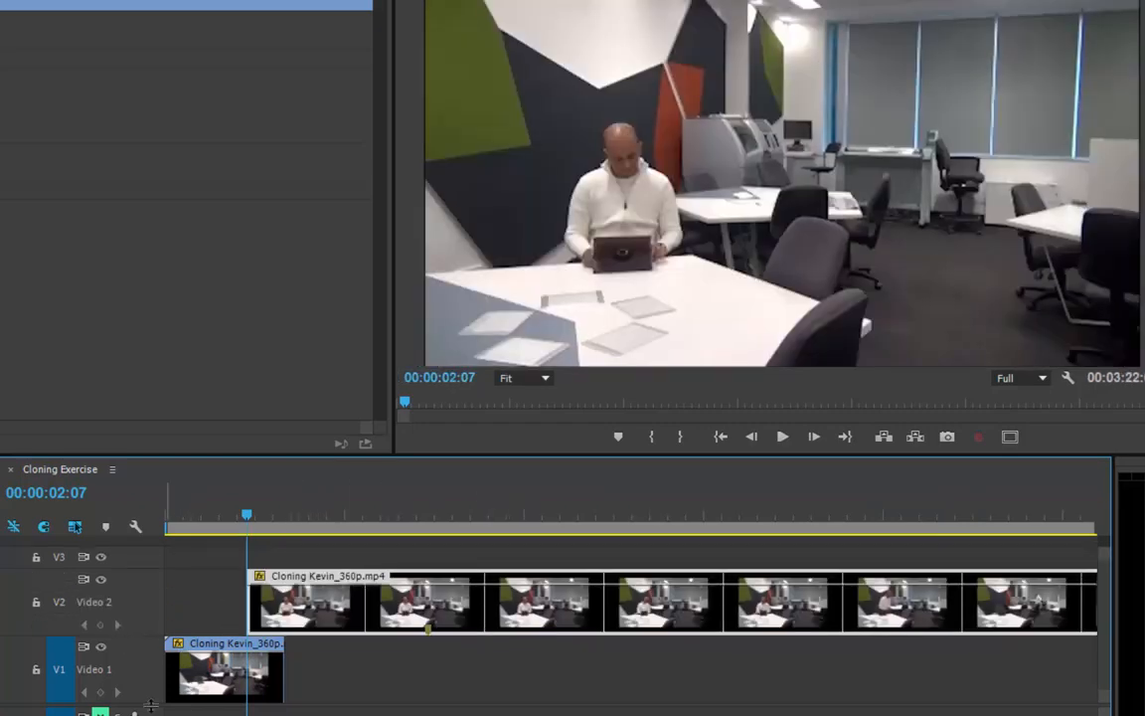
pyautogui.moveTo(151, 706); pyautogui.dragTo(151, 714)
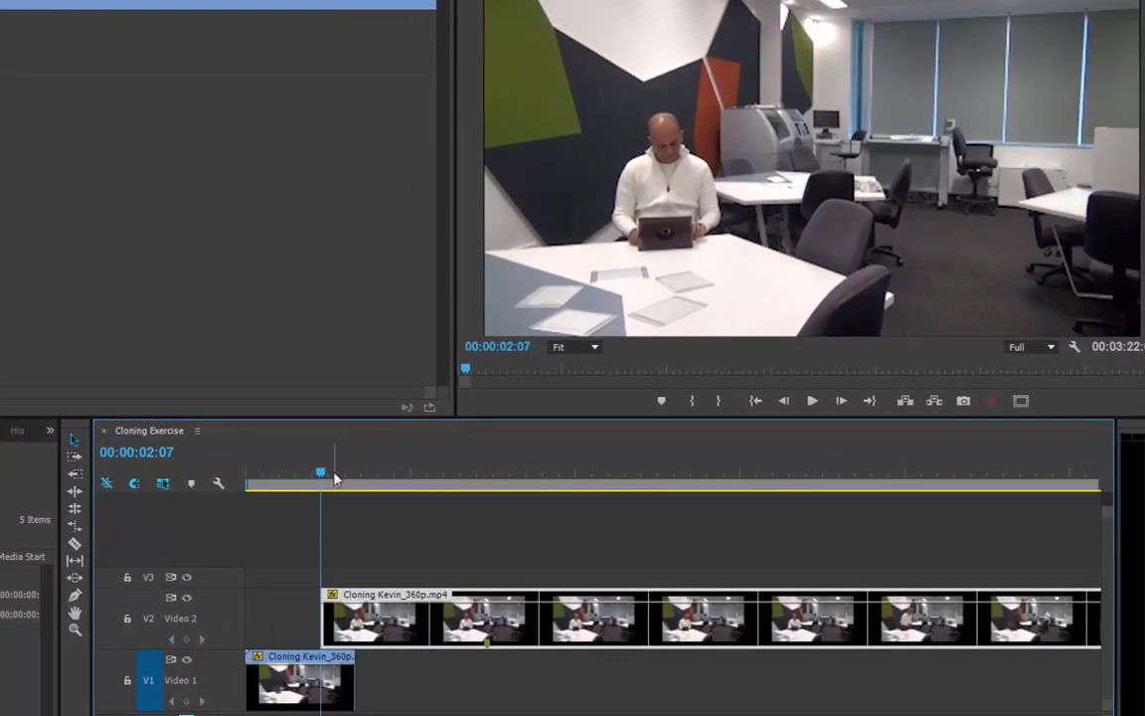
pyautogui.moveTo(335, 478)
pyautogui.mouseDown()
pyautogui.moveTo(251, 475)
pyautogui.moveTo(334, 465)
pyautogui.mouseUp()
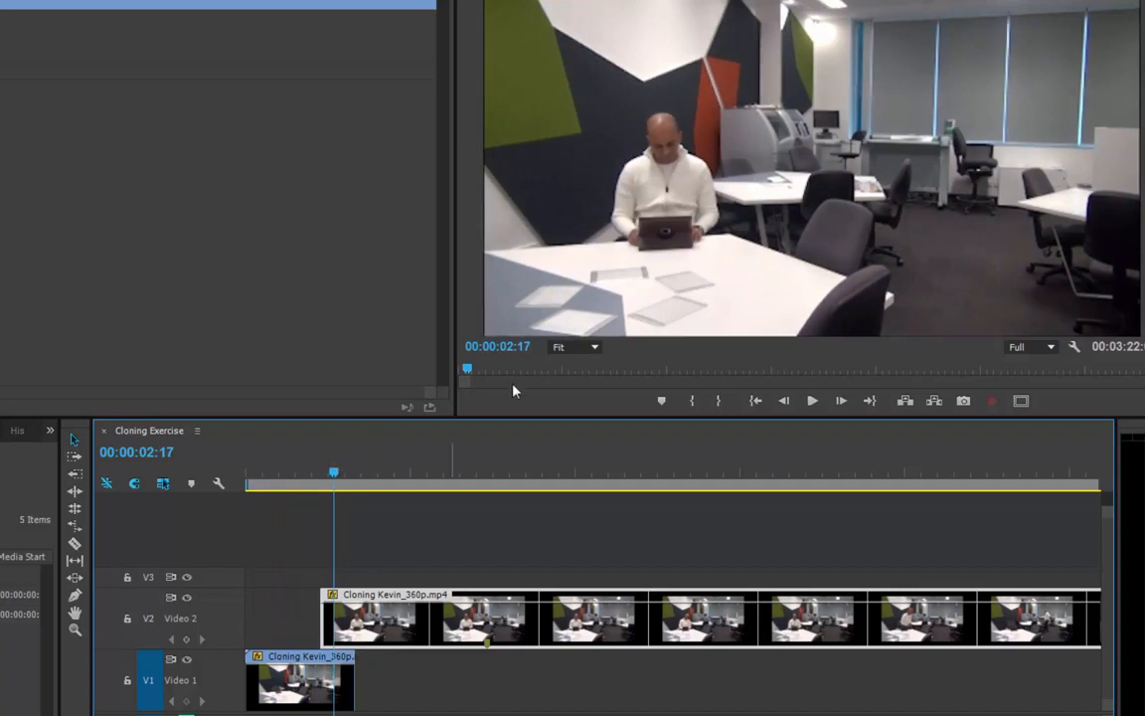
pyautogui.click(329, 616)
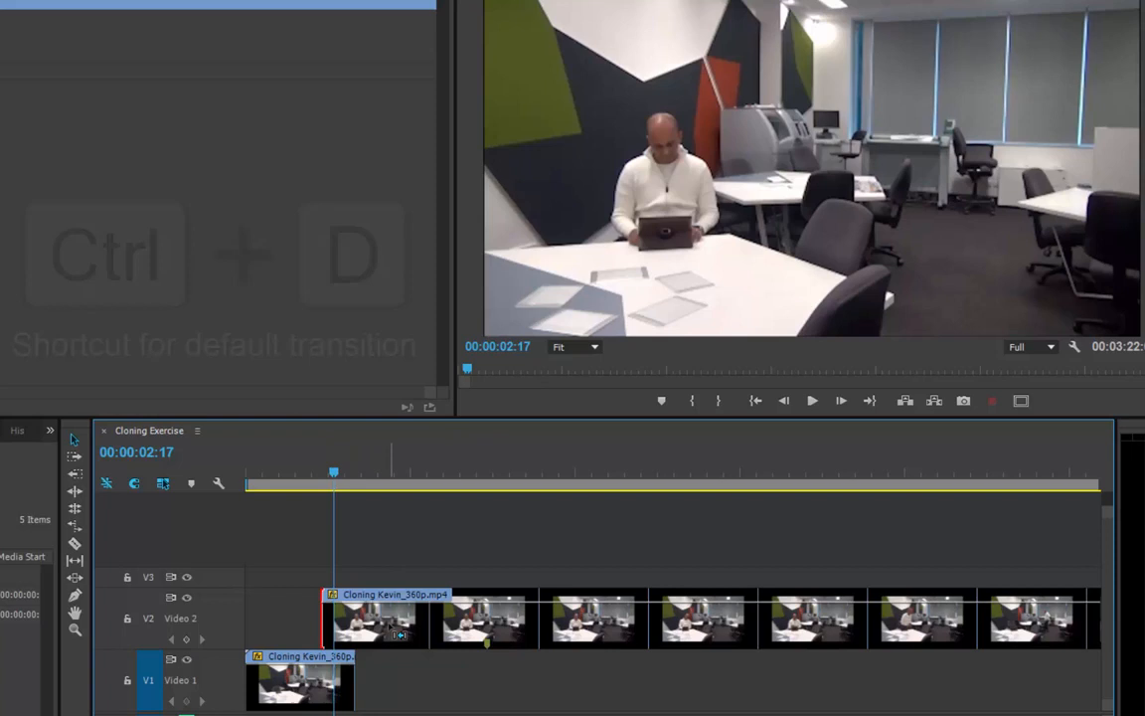
pyautogui.hotkey('ctrl', 'd')
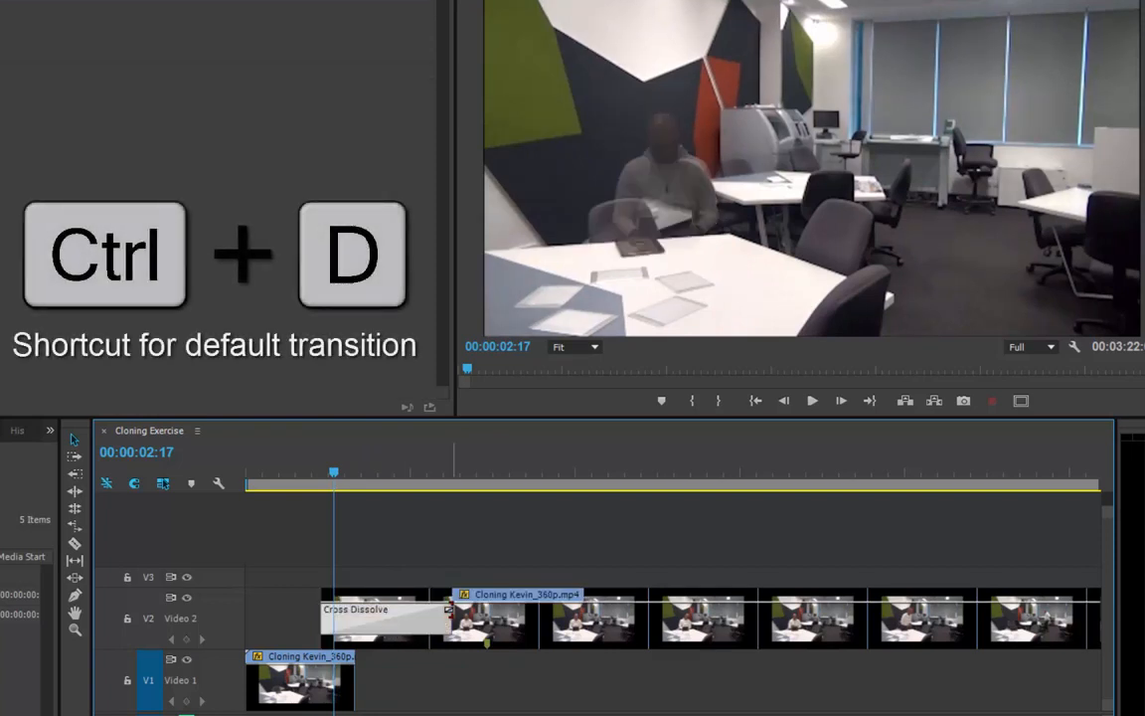
pyautogui.moveTo(452, 609); pyautogui.dragTo(342, 603)
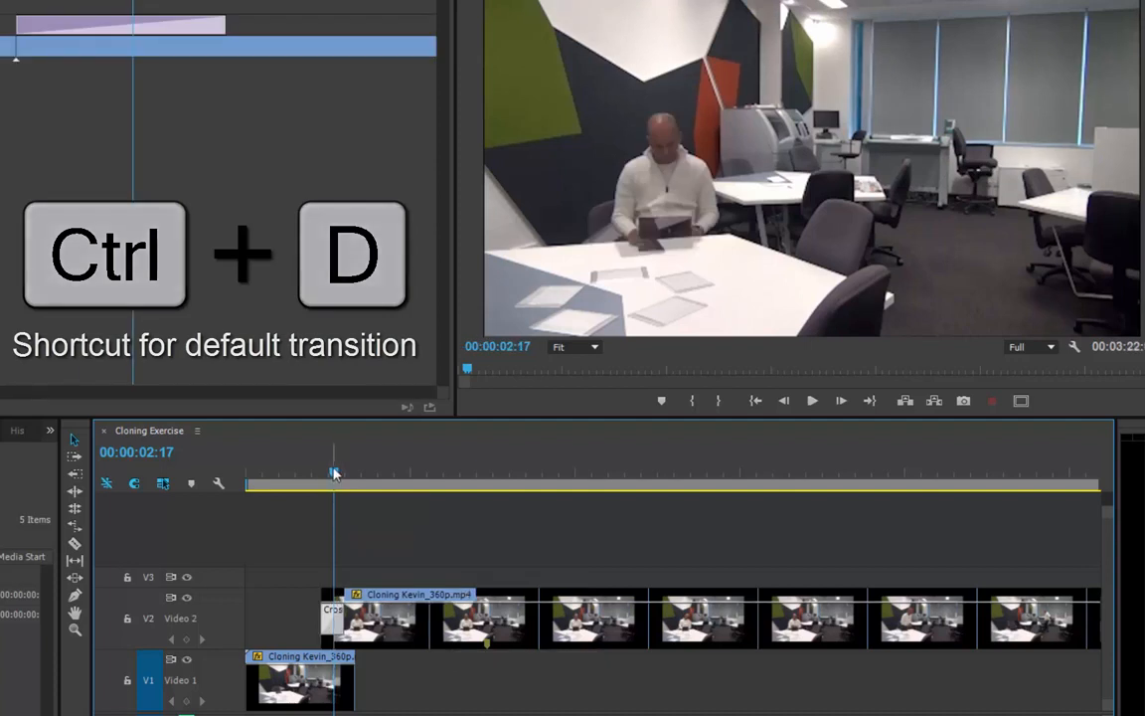
# Play back the sequence from before the transition to preview the dissolve.
pyautogui.moveTo(333, 472); pyautogui.dragTo(291, 475)
pyautogui.press('space')
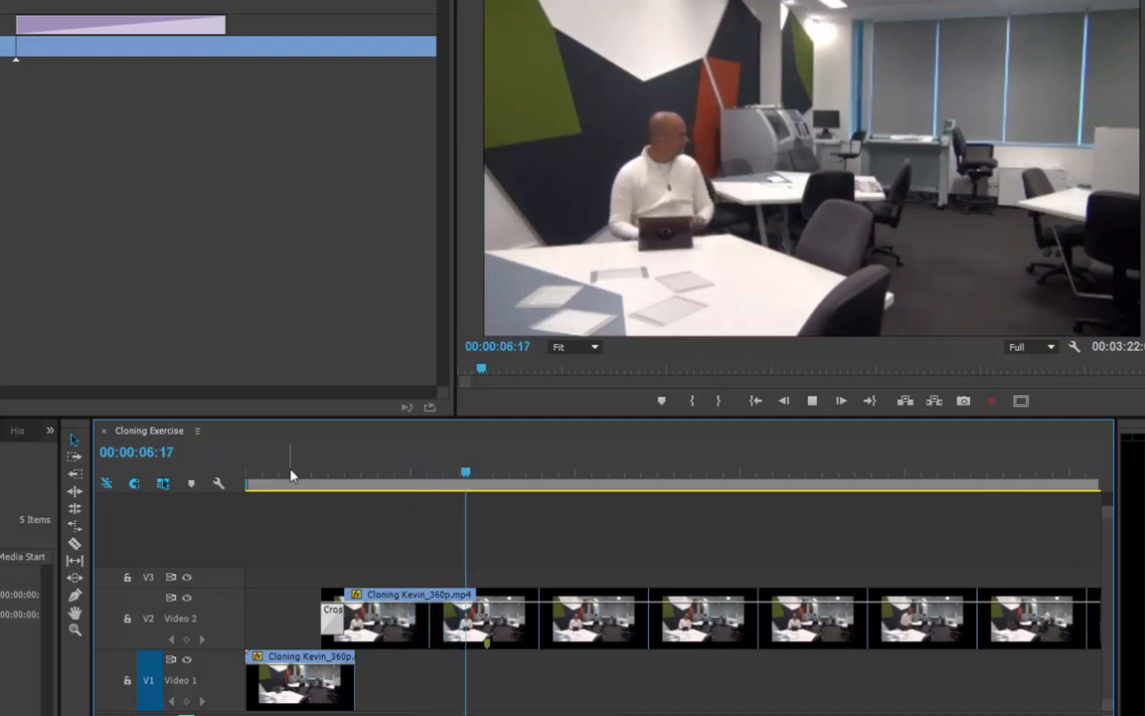
pyautogui.press('space')
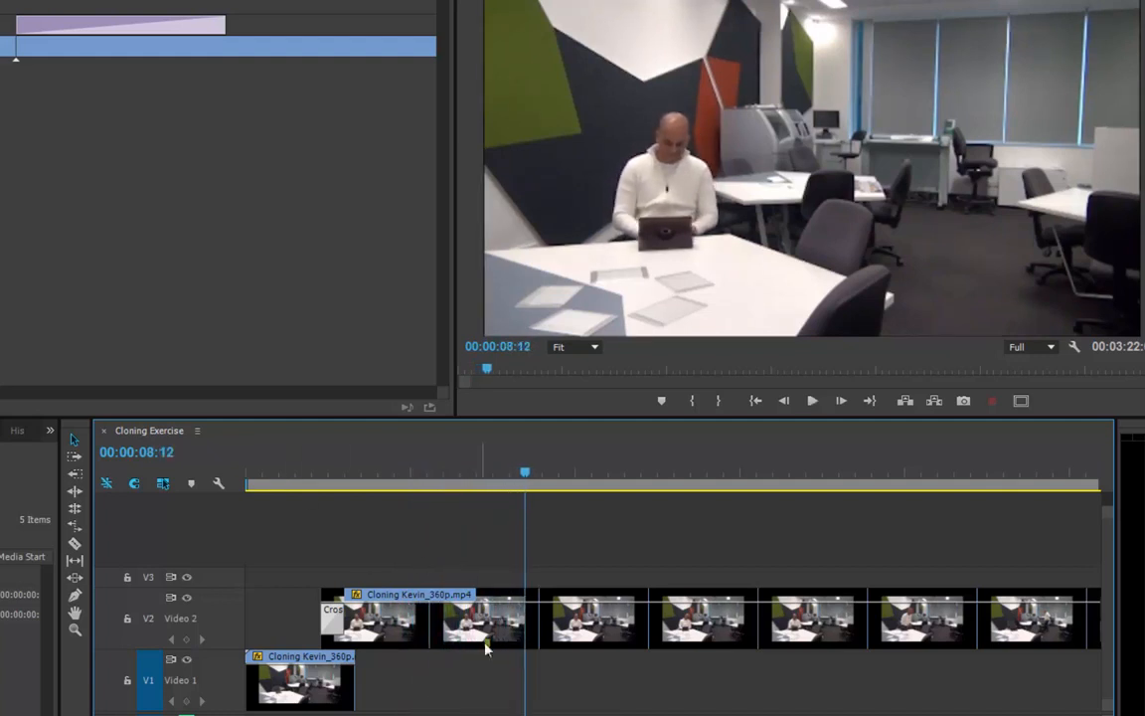
# Cut the Video 2 clip at 00:00:28:22 with the Razor tool.
pyautogui.moveTo(524, 473); pyautogui.dragTo(487, 475)
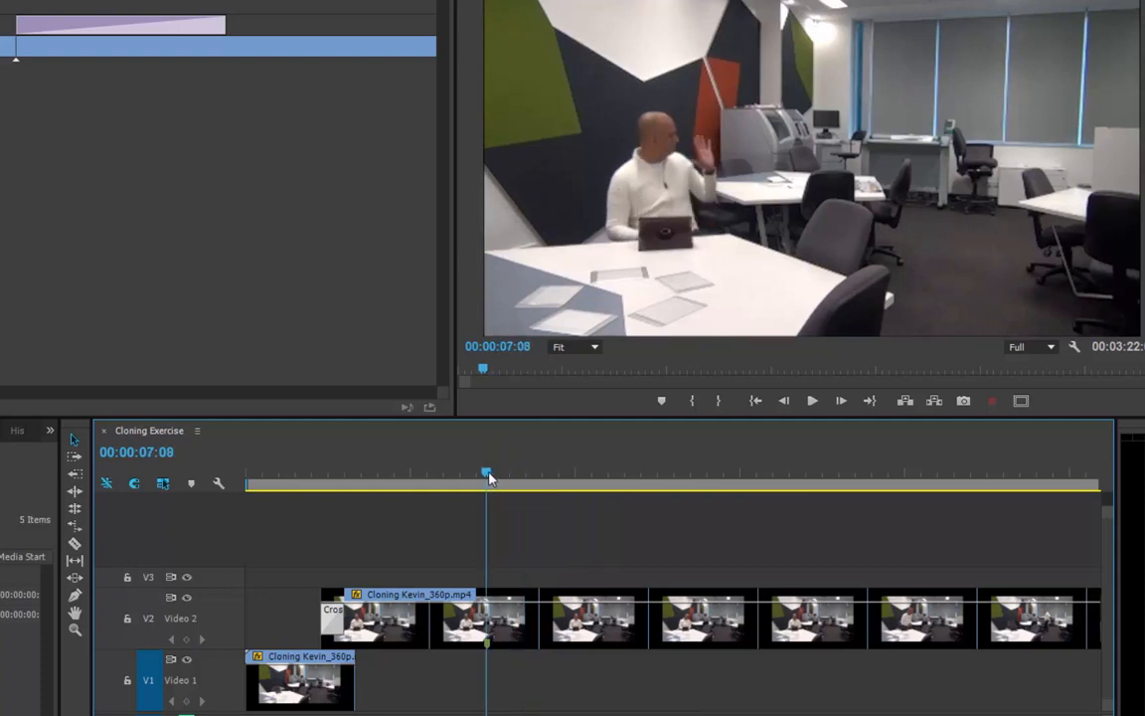
pyautogui.moveTo(487, 475); pyautogui.dragTo(818, 534)
pyautogui.scroll(-4, 826, 539)
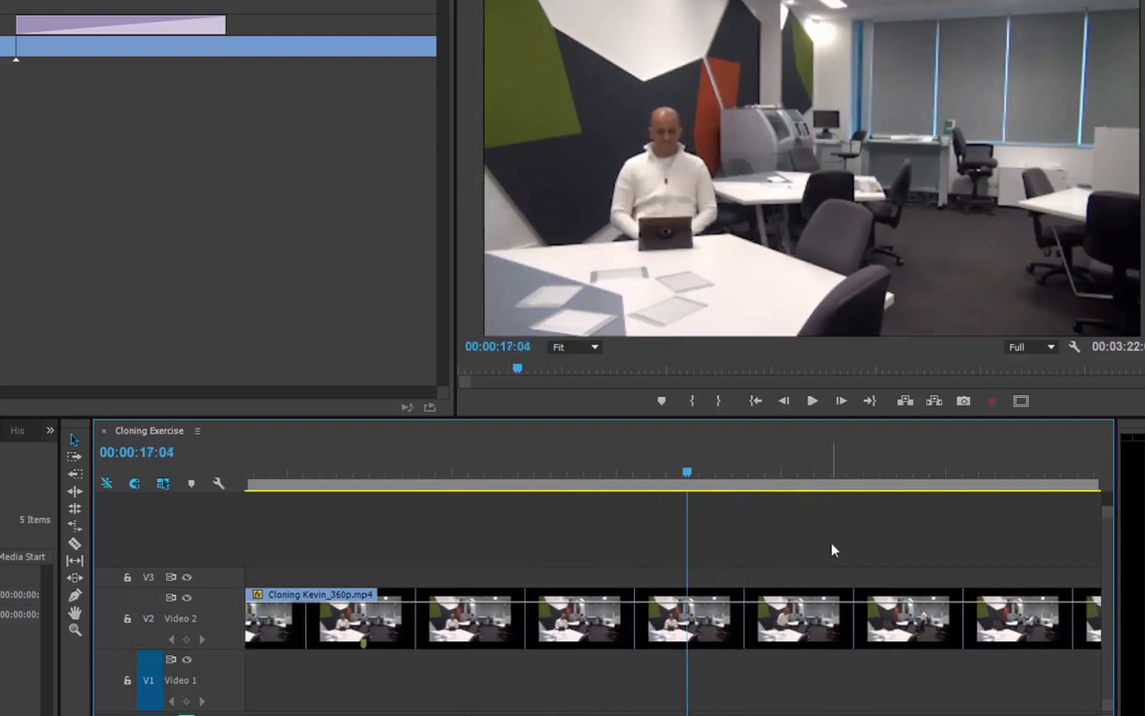
pyautogui.moveTo(618, 479); pyautogui.dragTo(905, 495)
pyautogui.scroll(-2, 954, 539)
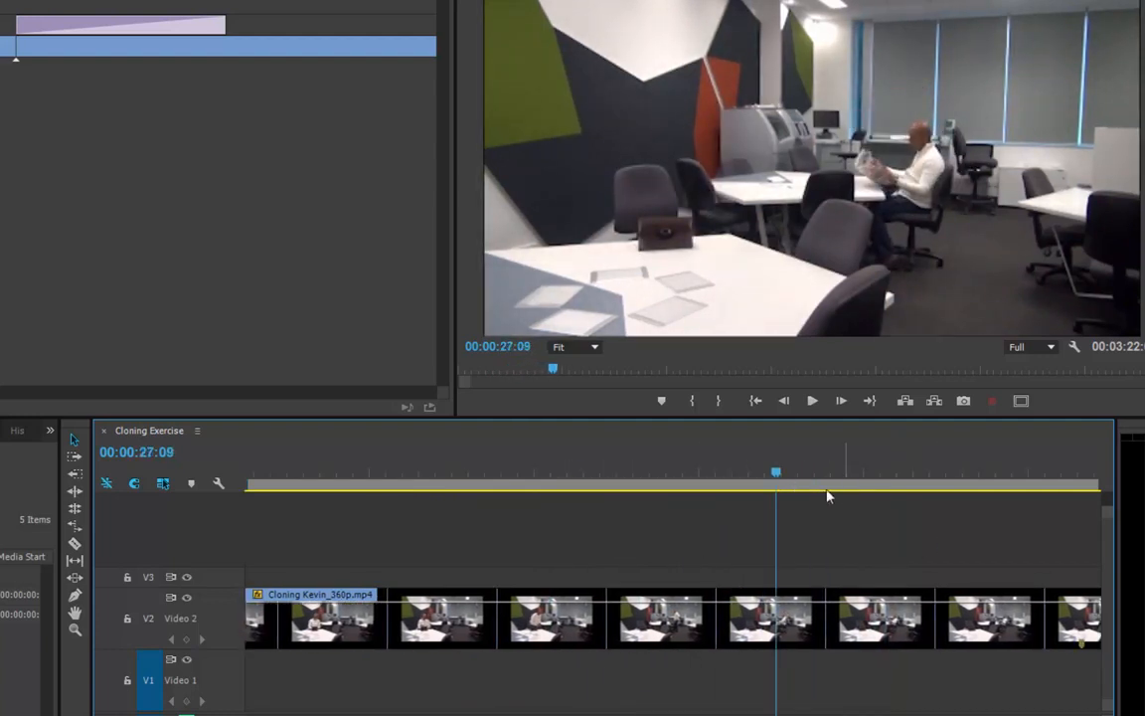
pyautogui.moveTo(785, 477); pyautogui.dragTo(987, 475)
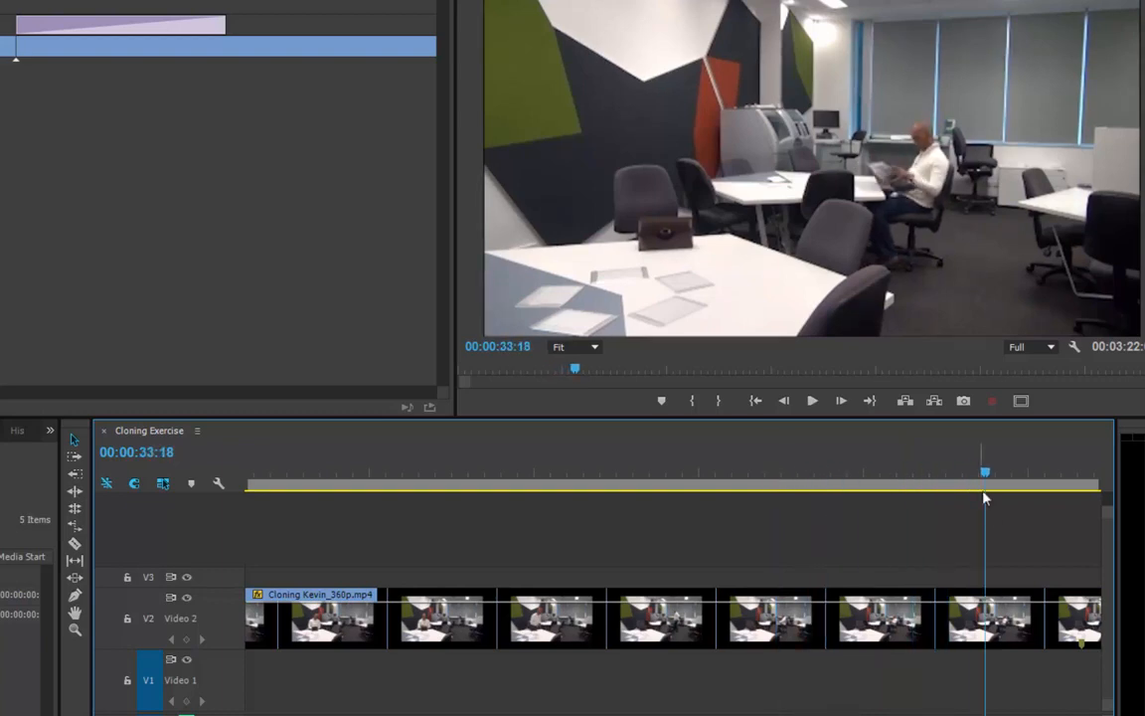
pyautogui.scroll(-2, 992, 521)
pyautogui.scroll(-2, 994, 520)
pyautogui.moveTo(756, 479)
pyautogui.mouseDown()
pyautogui.moveTo(838, 474)
pyautogui.moveTo(500, 465)
pyautogui.mouseUp()
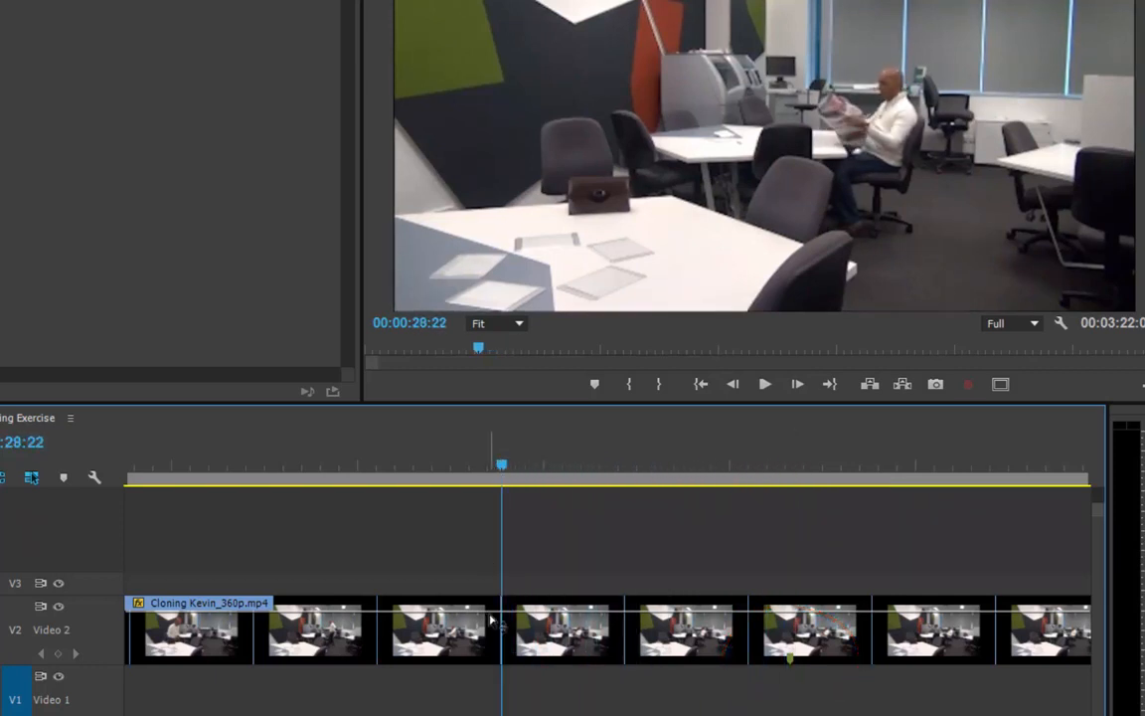
pyautogui.press('c')
pyautogui.click(490, 624)
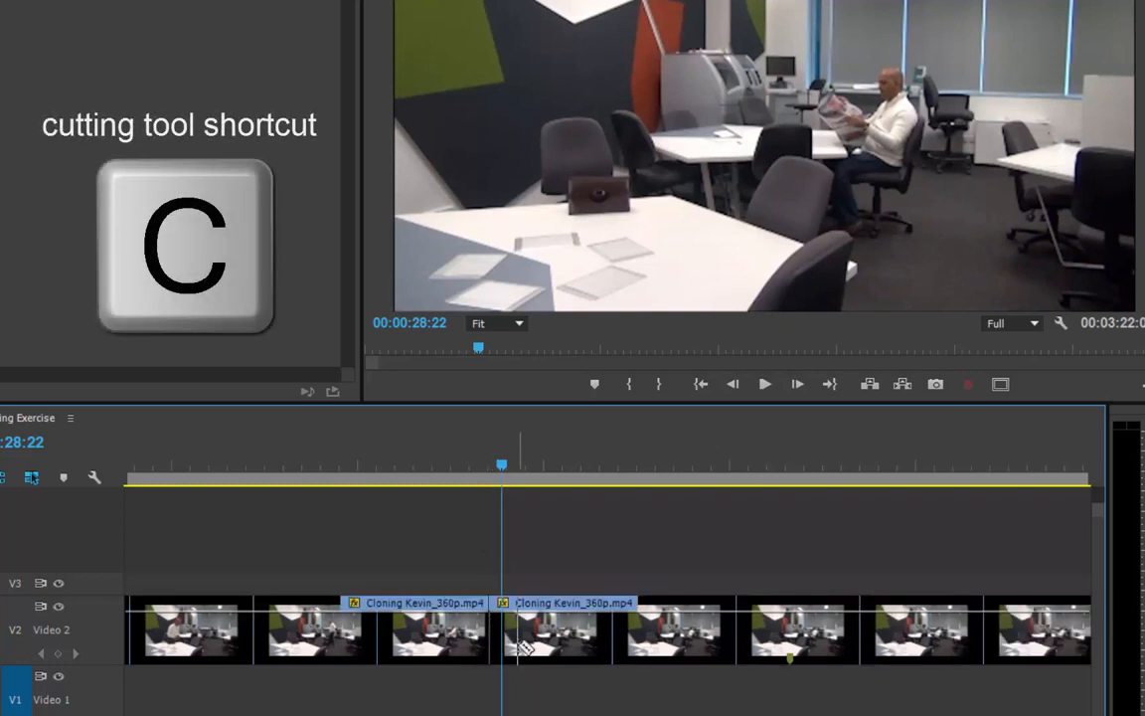
pyautogui.press('v')
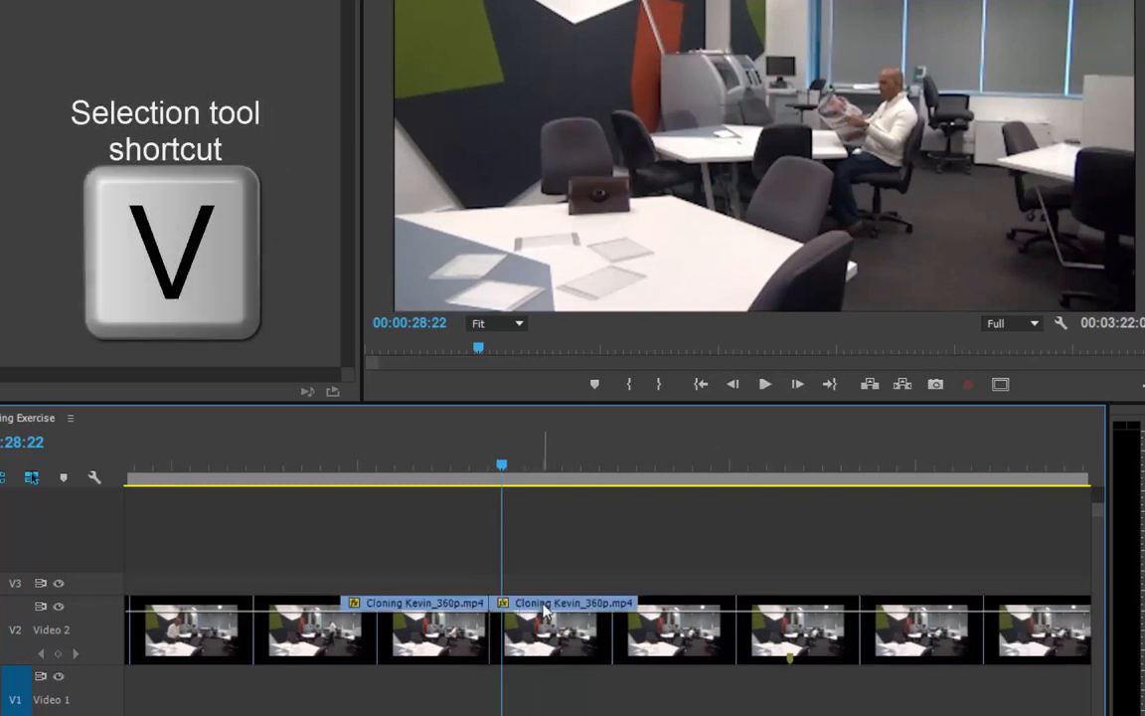
# Move the clip piece after the cut onto Video 3, expand that track, and slide it to start shortly after the Video 2 clip.
pyautogui.moveTo(524, 639); pyautogui.dragTo(368, 594)
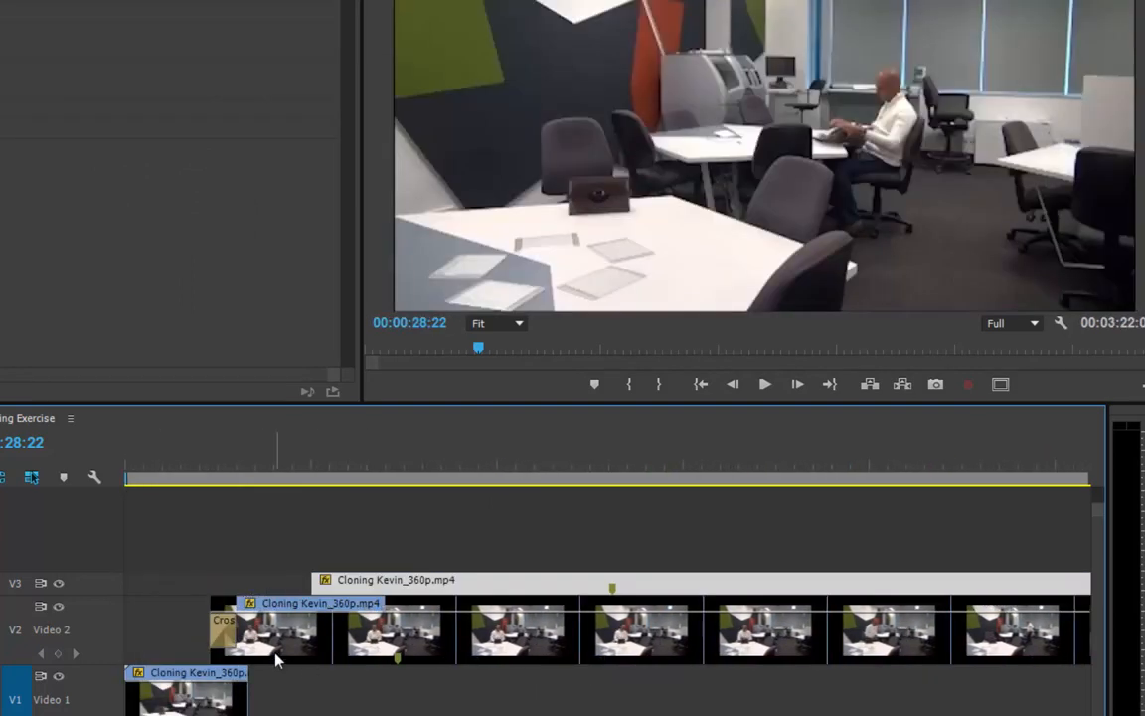
pyautogui.doubleClick(107, 592)
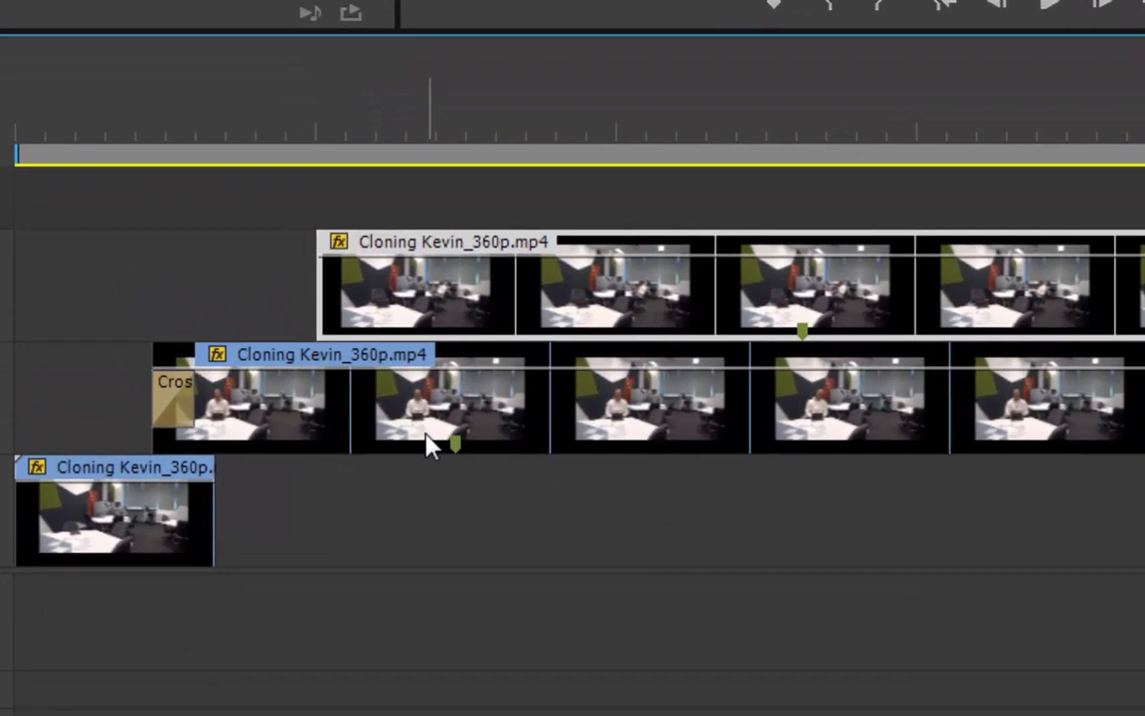
pyautogui.moveTo(427, 444)
pyautogui.moveTo(328, 242); pyautogui.dragTo(456, 242)
pyautogui.moveTo(603, 256); pyautogui.dragTo(400, 258)
pyautogui.moveTo(533, 251); pyautogui.dragTo(449, 260)
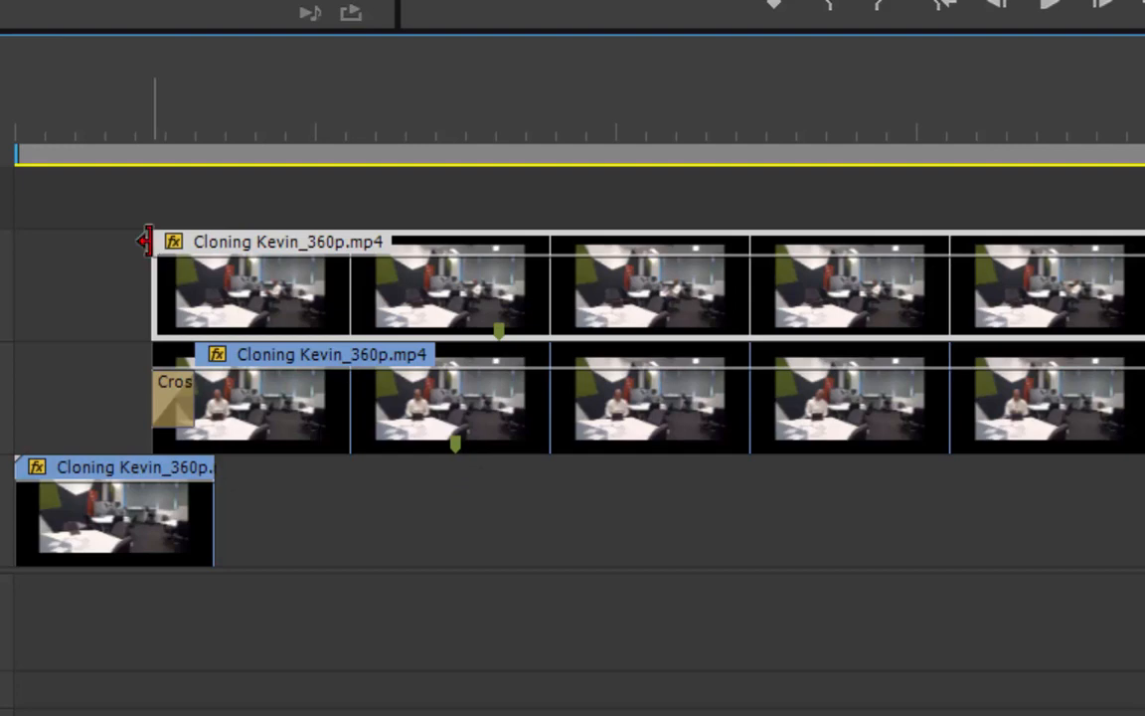
pyautogui.moveTo(156, 241); pyautogui.dragTo(301, 242)
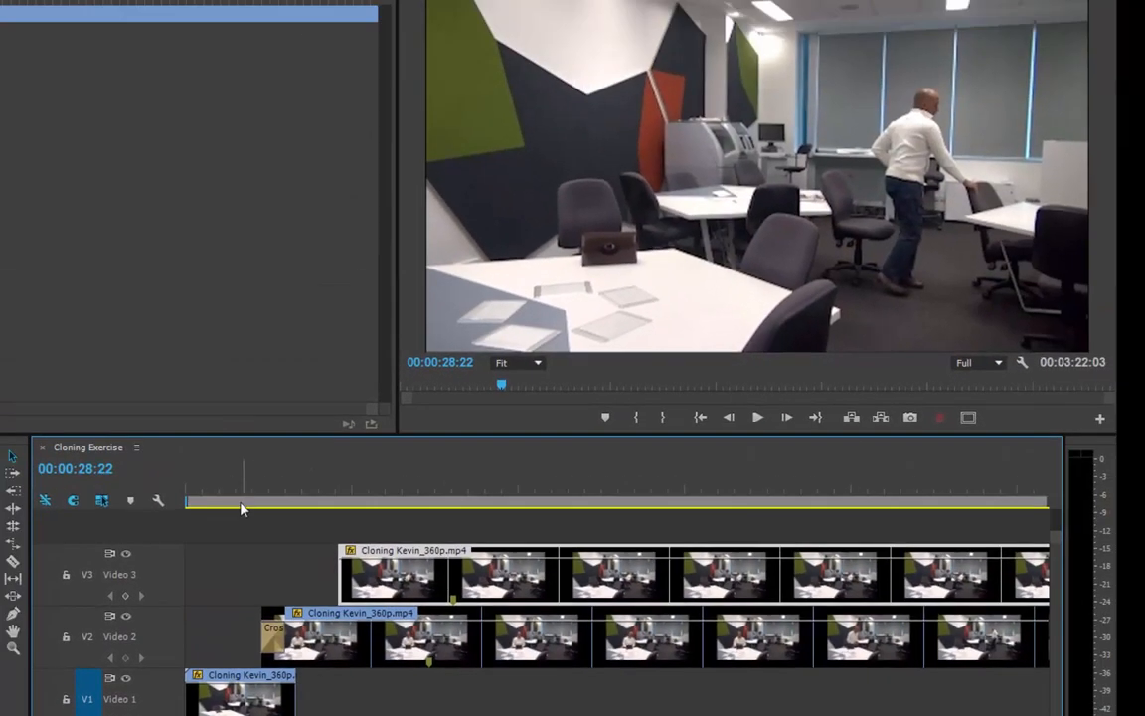
# Apply the Crop effect to the Video 3 clip and set its Left crop to 41.0%.
pyautogui.moveTo(229, 482); pyautogui.dragTo(352, 484)
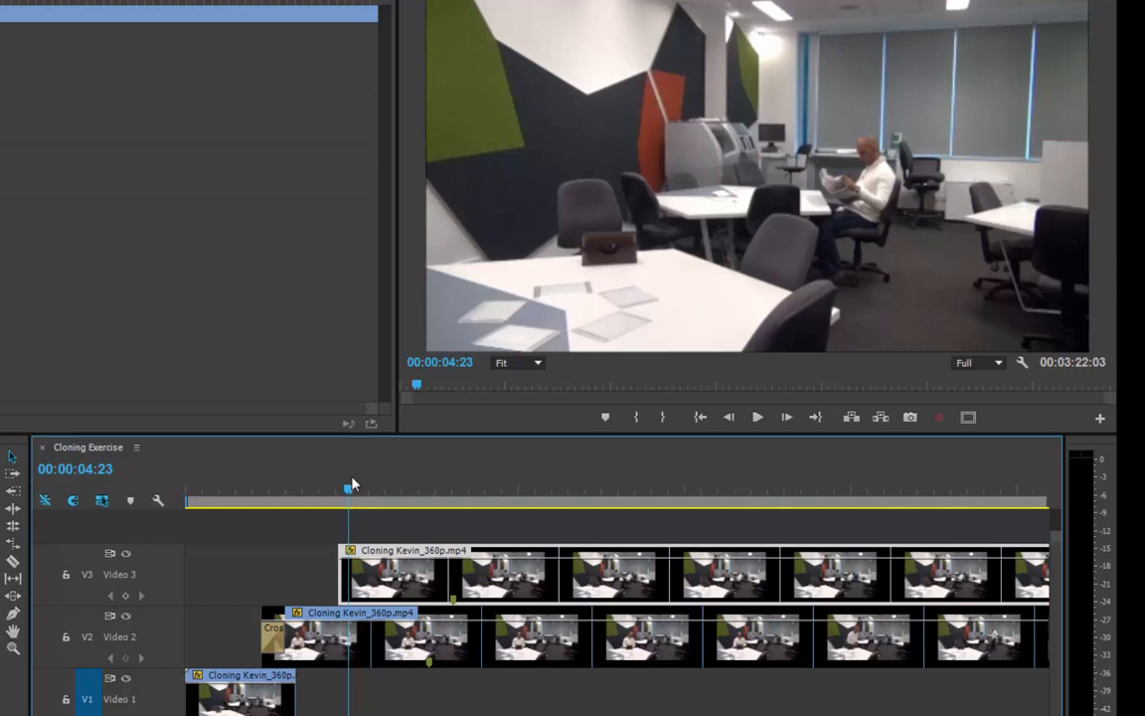
pyautogui.moveTo(352, 484); pyautogui.dragTo(346, 492)
pyautogui.moveTo(325, 495); pyautogui.dragTo(321, 492)
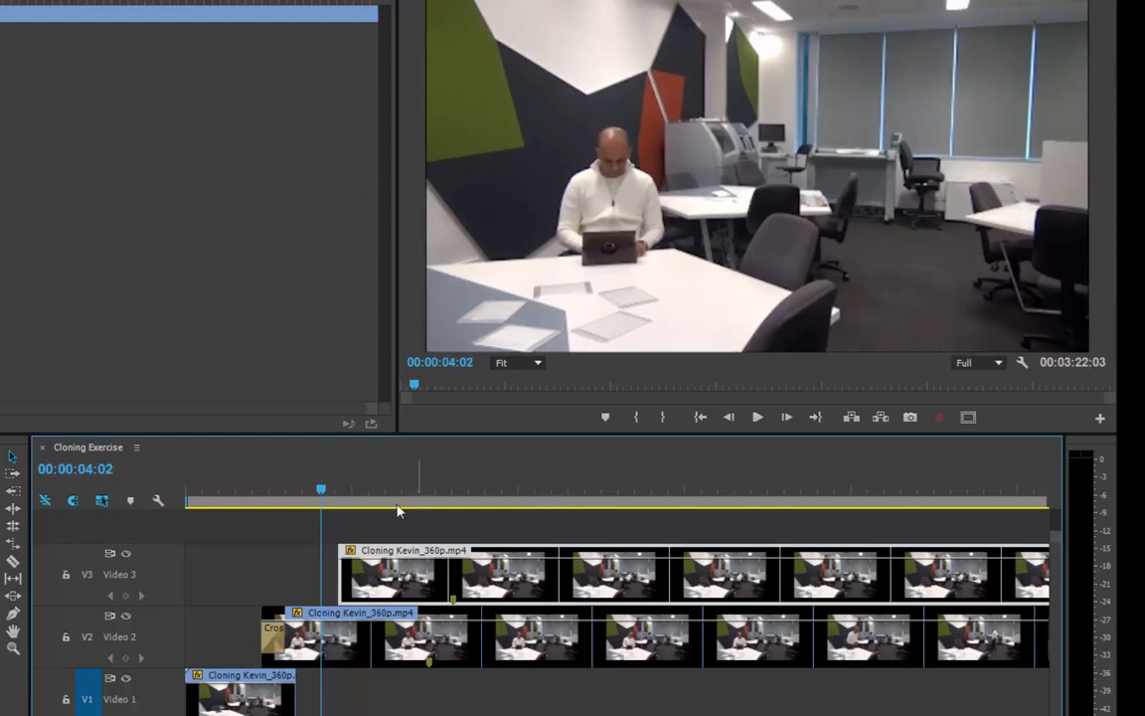
pyautogui.moveTo(332, 491); pyautogui.dragTo(350, 491)
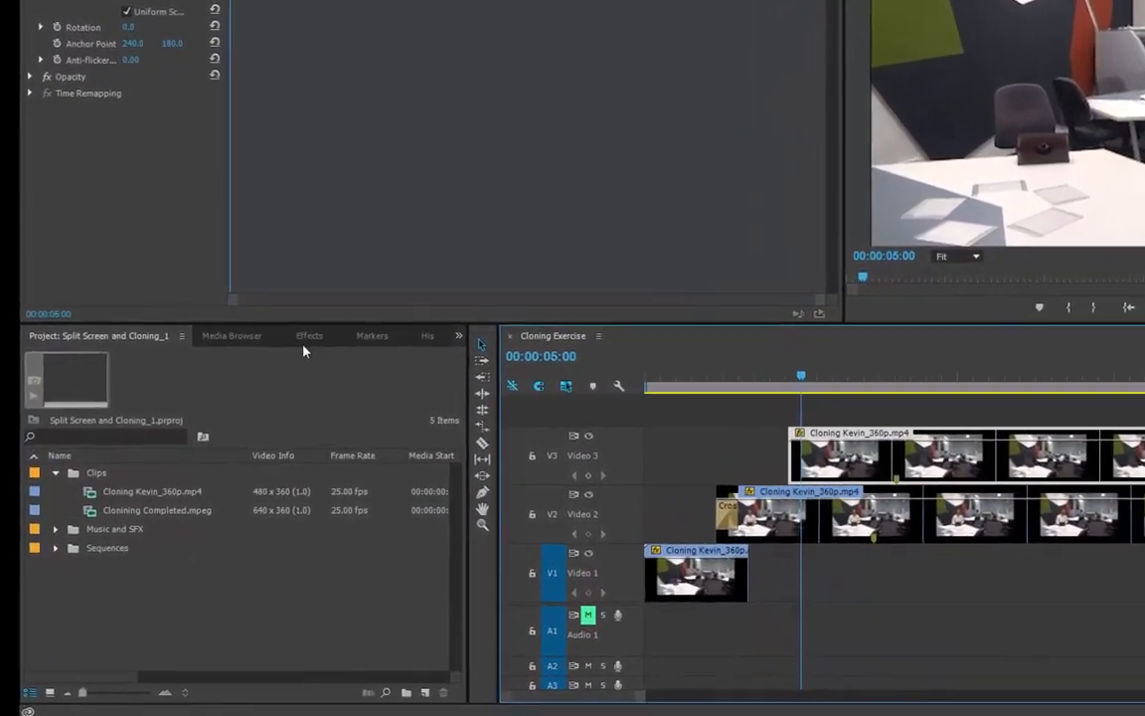
pyautogui.click(246, 357)
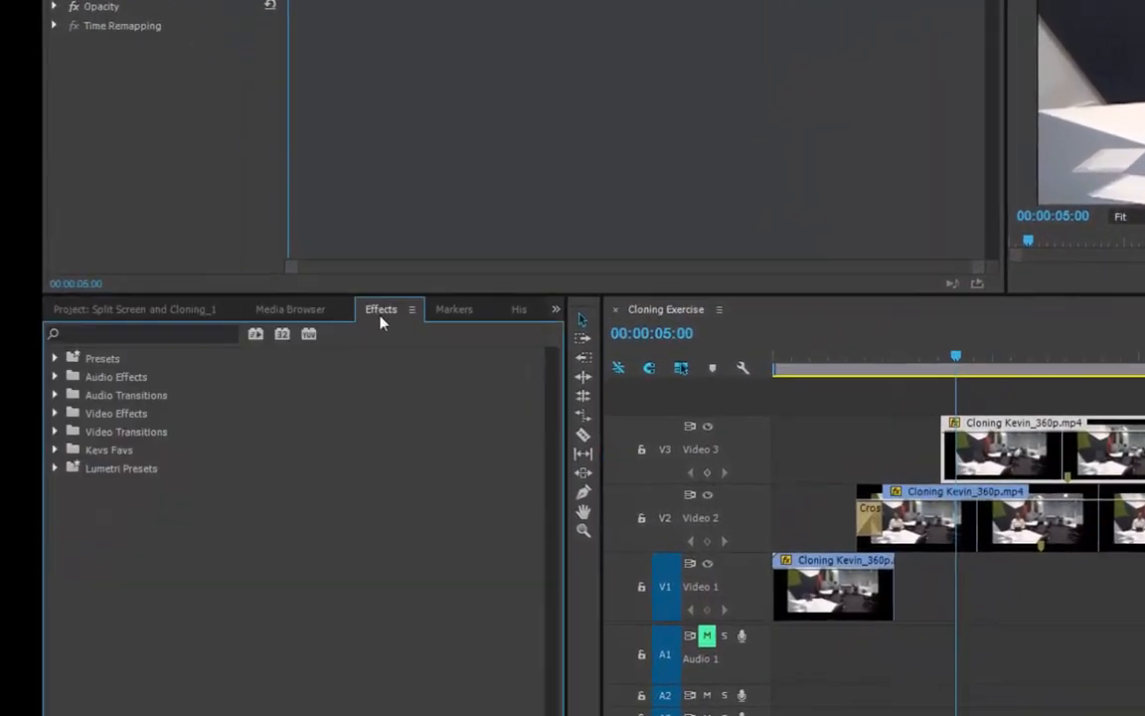
pyautogui.click(170, 331)
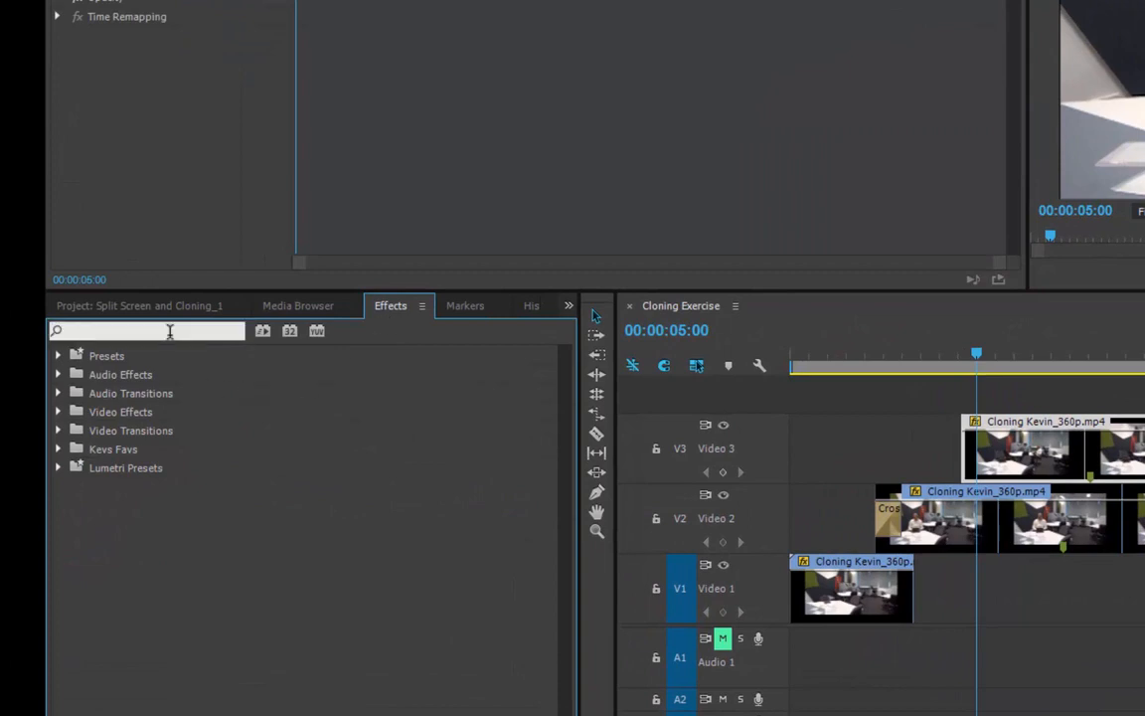
pyautogui.write('crop')
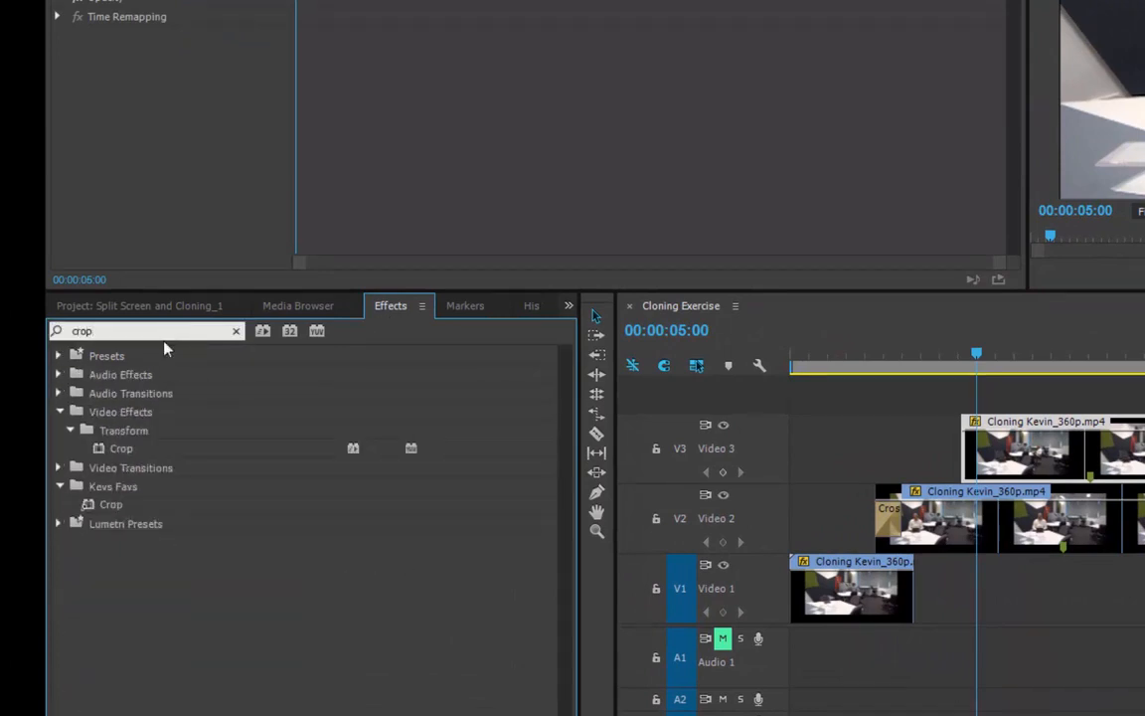
pyautogui.click(89, 508)
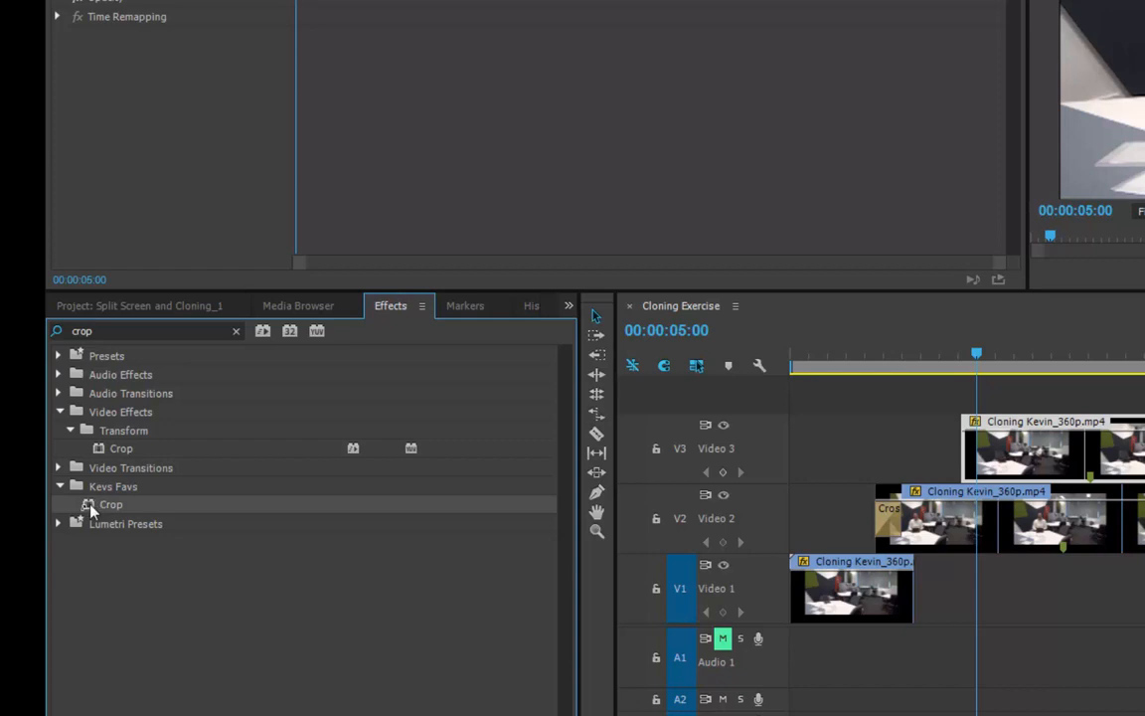
pyautogui.moveTo(90, 509); pyautogui.dragTo(1004, 447)
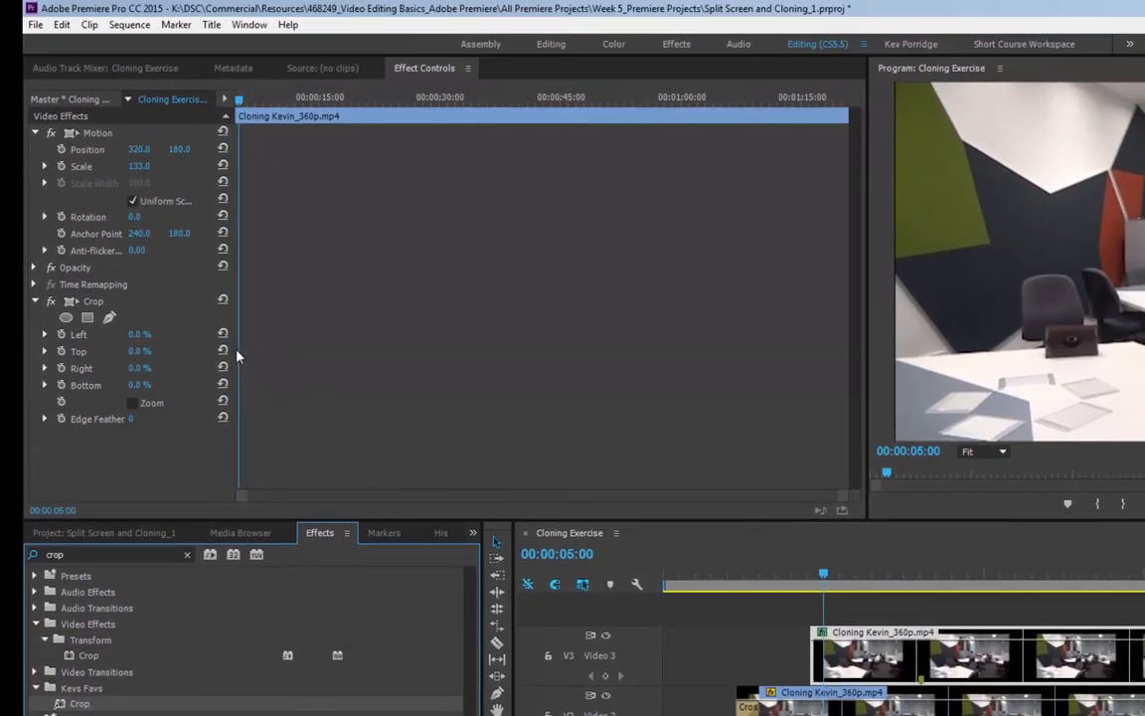
pyautogui.moveTo(236, 356); pyautogui.dragTo(435, 357)
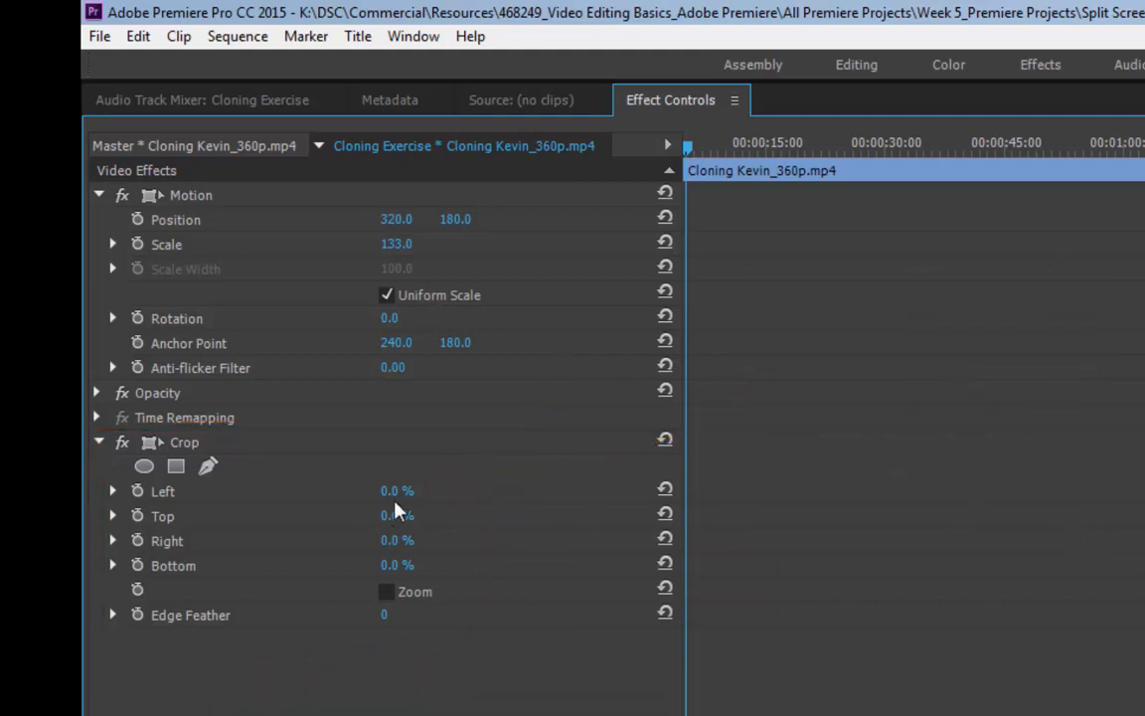
pyautogui.moveTo(394, 491); pyautogui.dragTo(440, 491)
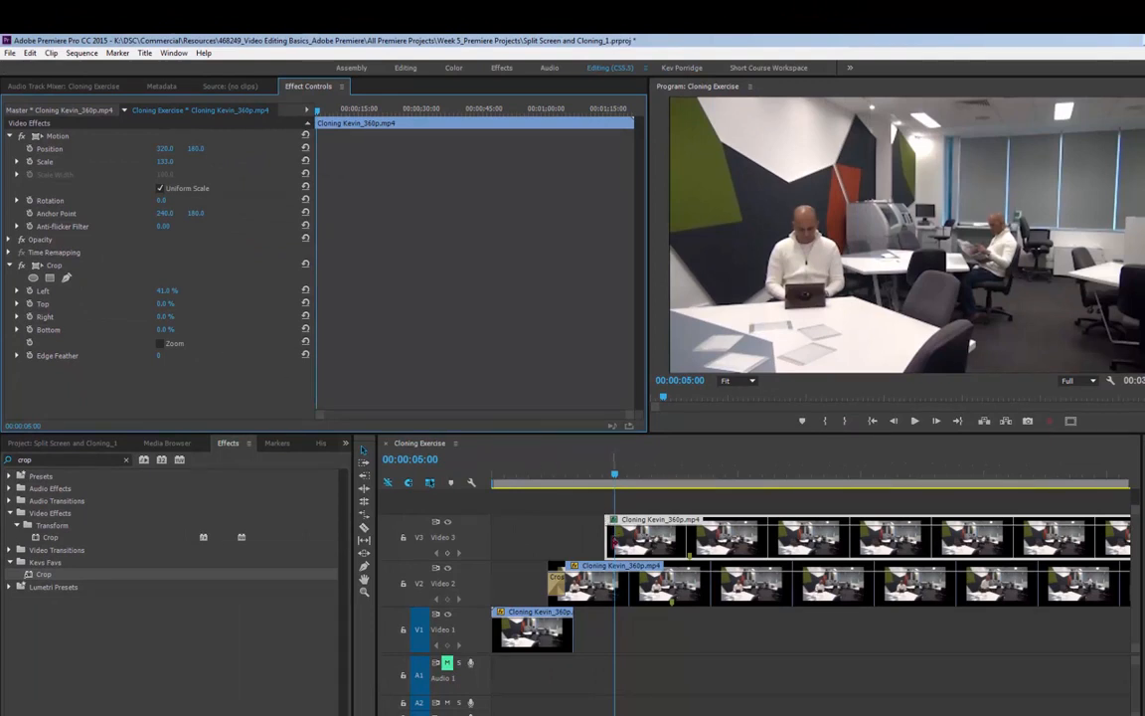
# Apply a shortened Cross Dissolve to the start of the Video 3 clip and play back the result.
pyautogui.hotkey('ctrl', 'd')
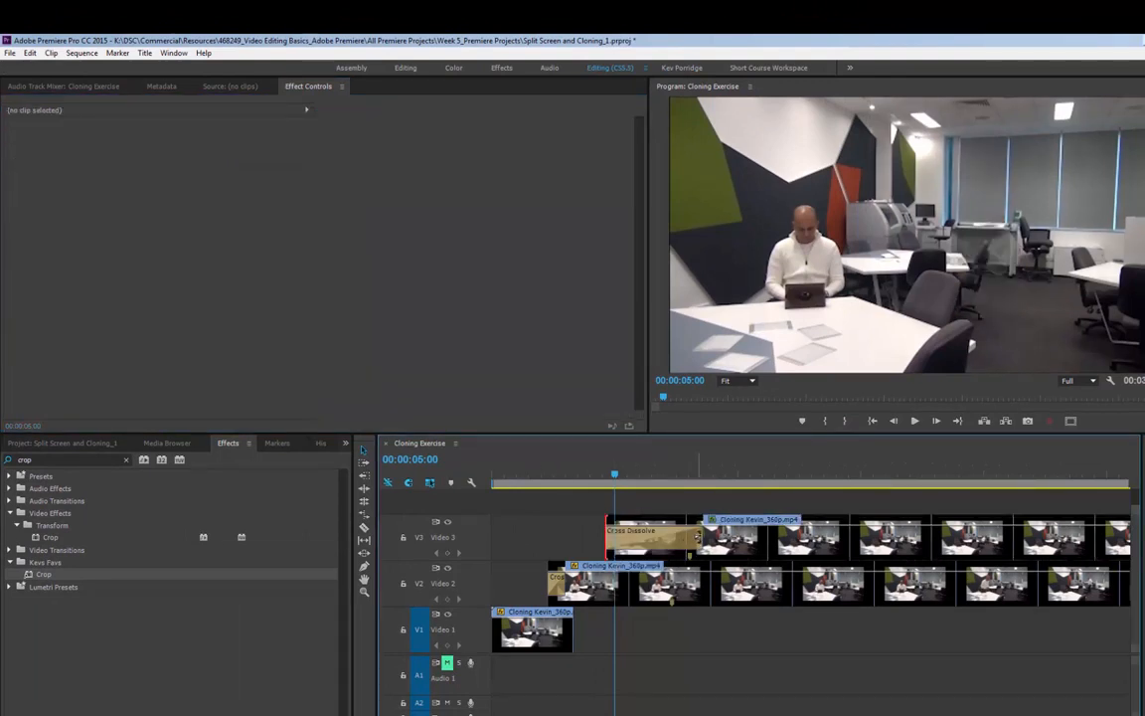
pyautogui.moveTo(700, 534); pyautogui.dragTo(619, 536)
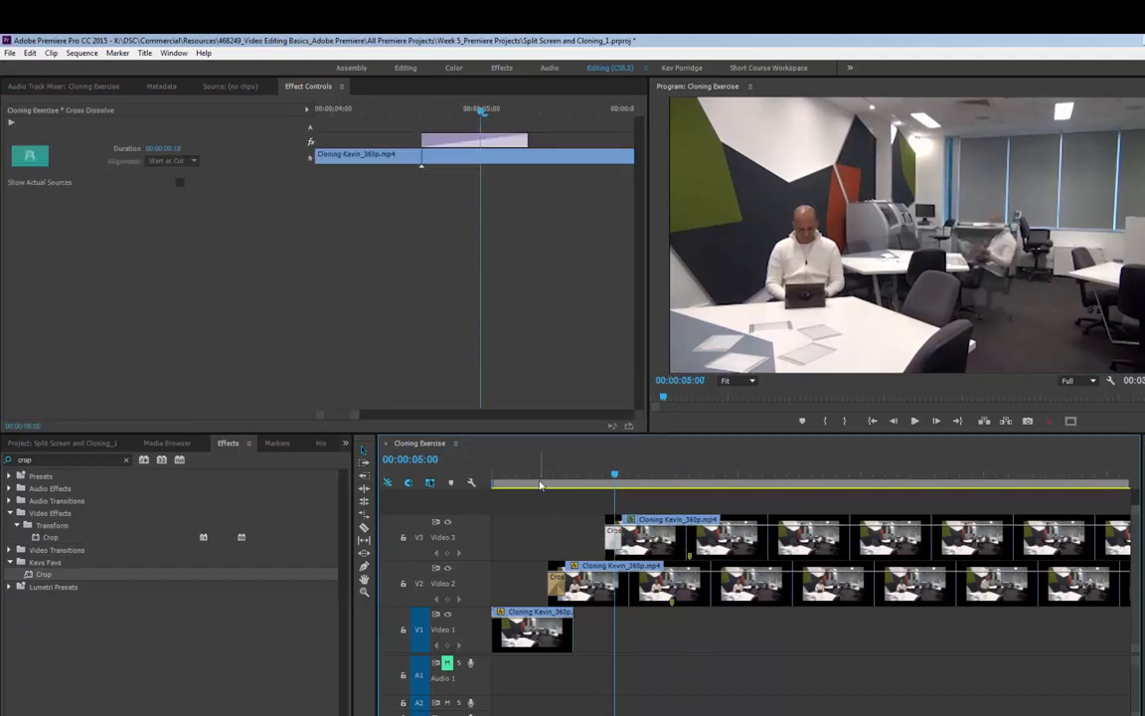
pyautogui.click(516, 476)
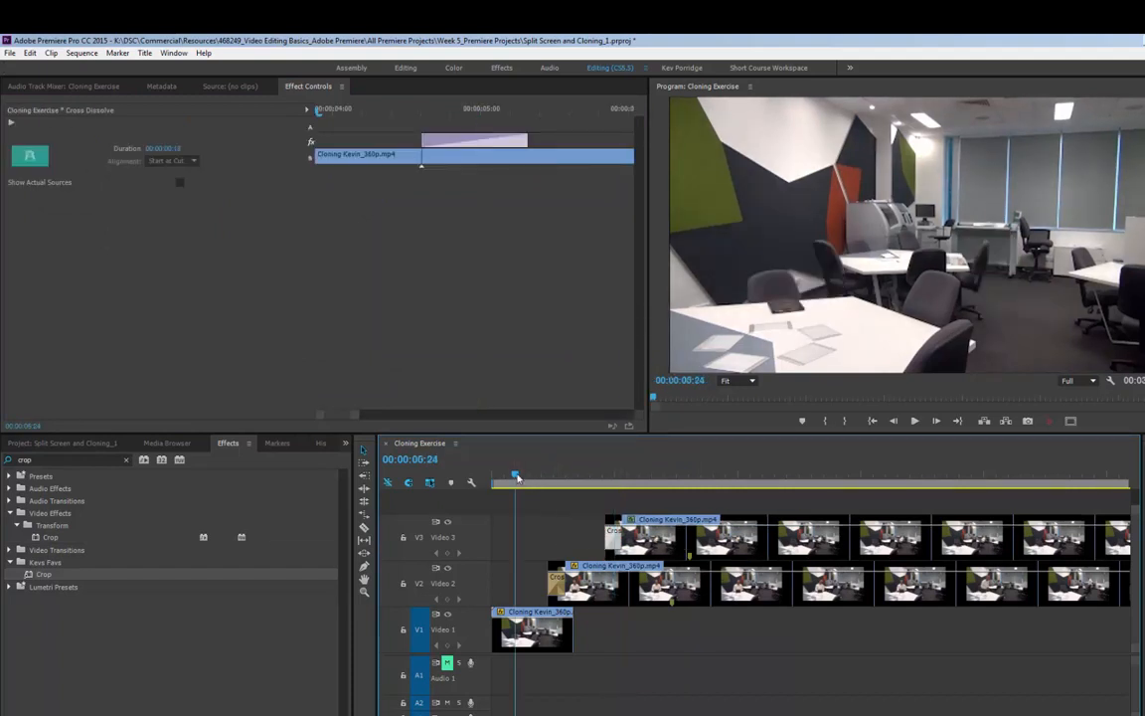
pyautogui.press('space')
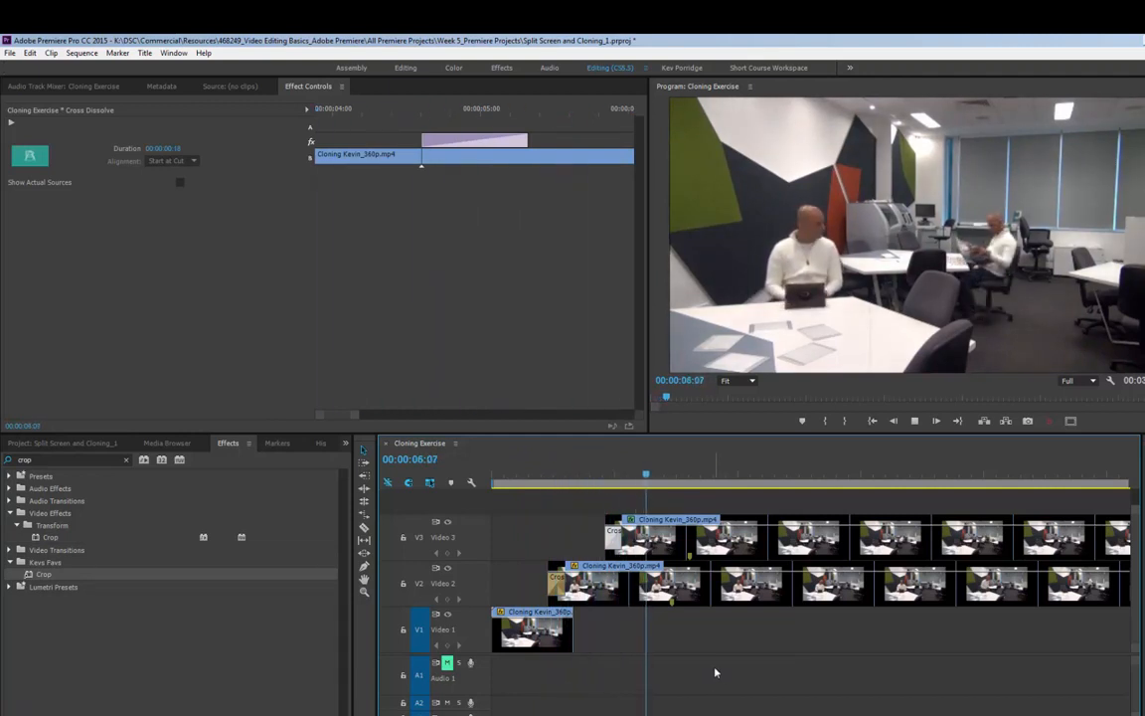
pyautogui.press('space')
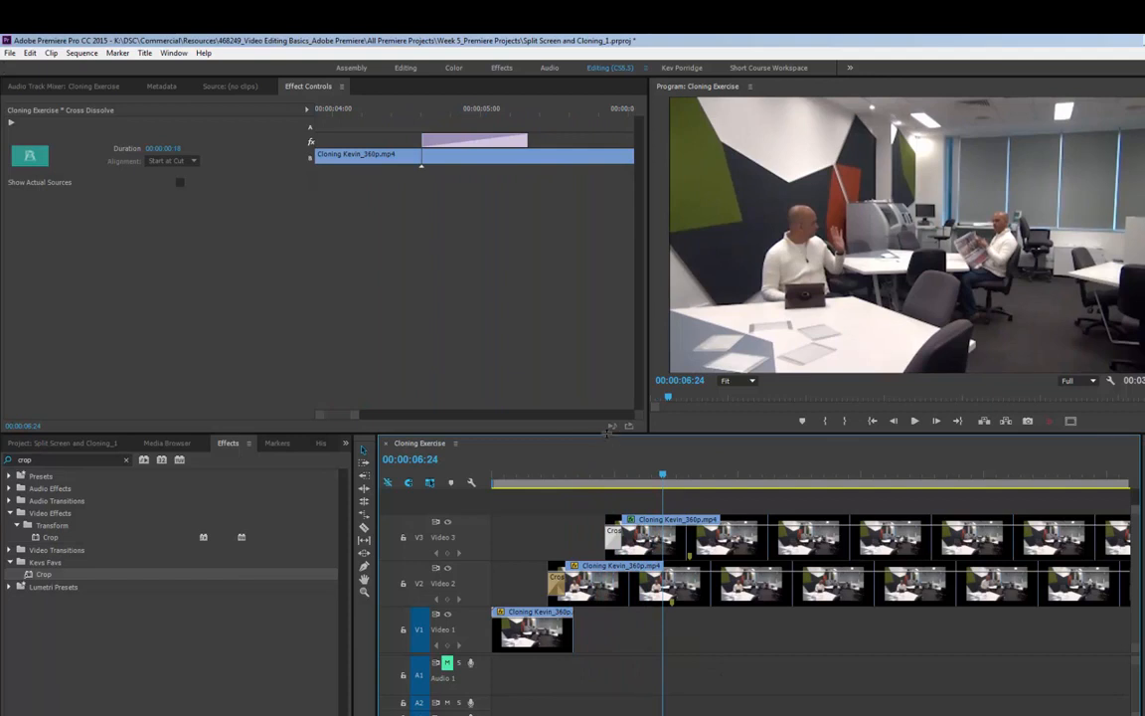
# Cut the Video 3 clip at 00:00:42:21 with the Razor tool.
pyautogui.moveTo(608, 434); pyautogui.dragTo(607, 382)
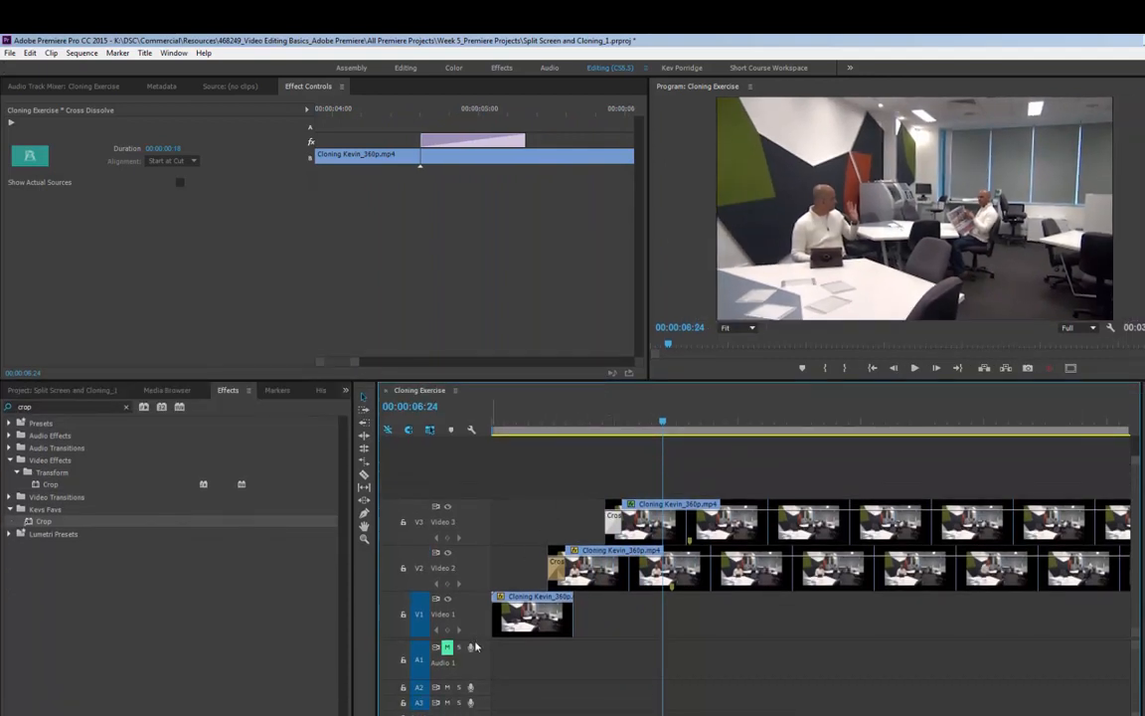
pyautogui.moveTo(475, 640); pyautogui.dragTo(475, 685)
pyautogui.scroll(-6, 763, 567)
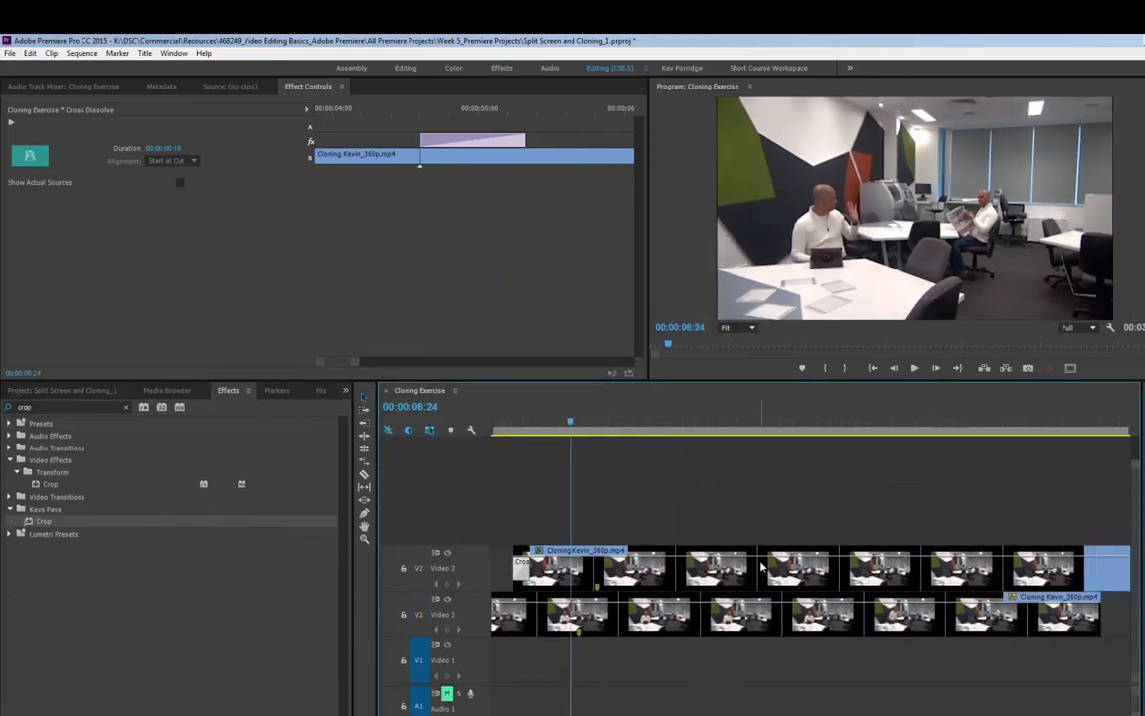
pyautogui.scroll(-8, 762, 567)
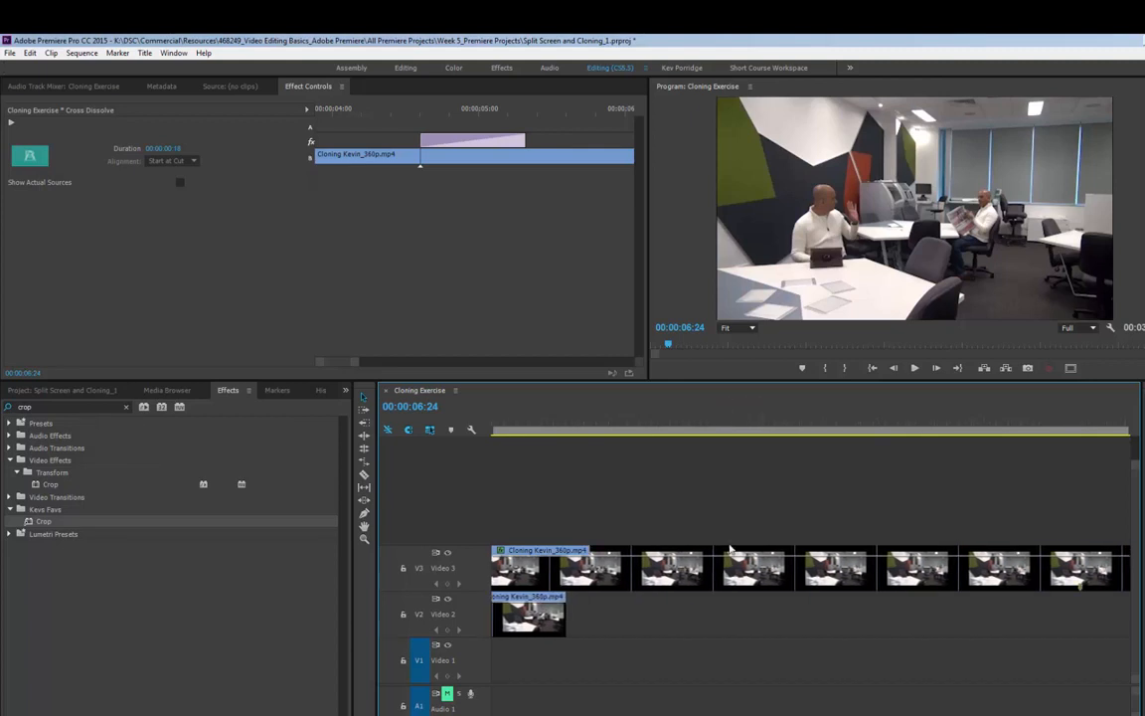
pyautogui.moveTo(709, 417); pyautogui.dragTo(920, 411)
pyautogui.press('c')
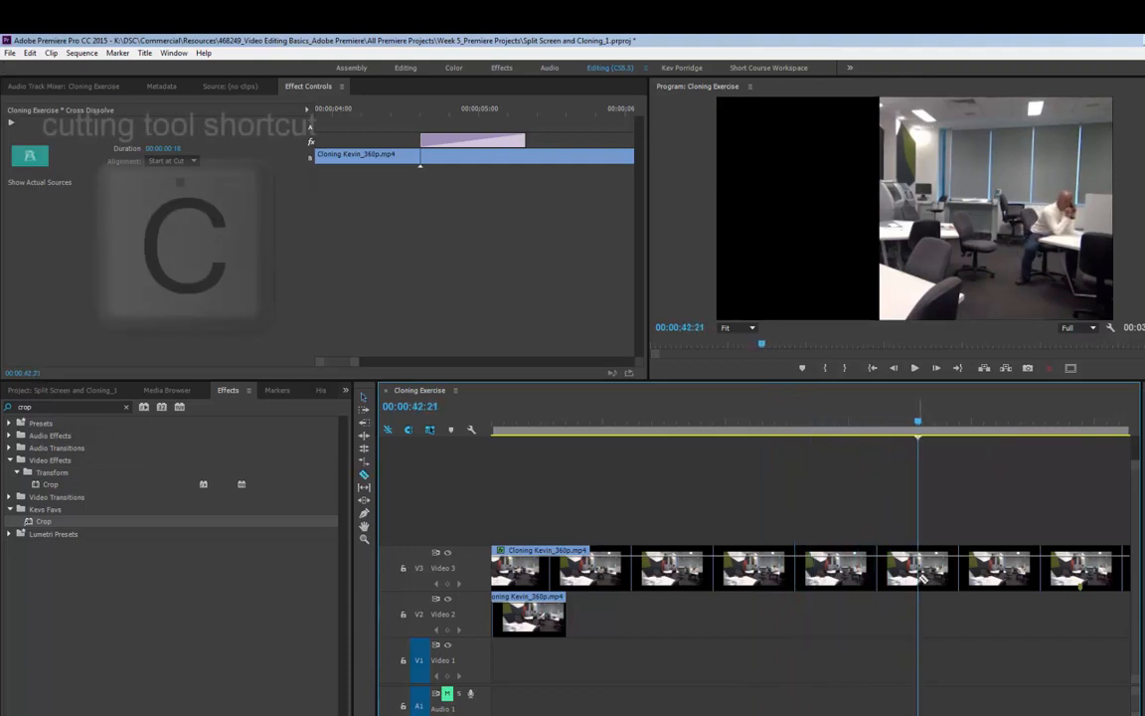
pyautogui.click(920, 571)
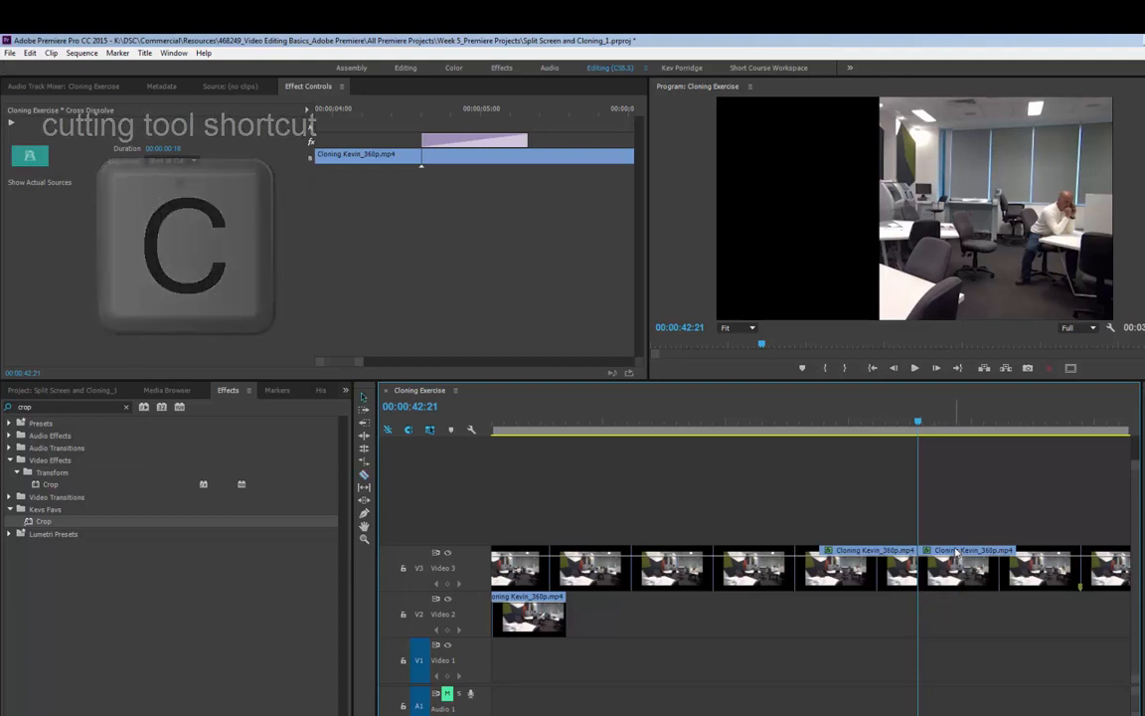
# Move the clip piece after the cut onto a new Video 4 track and slide it to start shortly after the Video 3 clip.
pyautogui.press('v')
pyautogui.moveTo(956, 569); pyautogui.dragTo(637, 535)
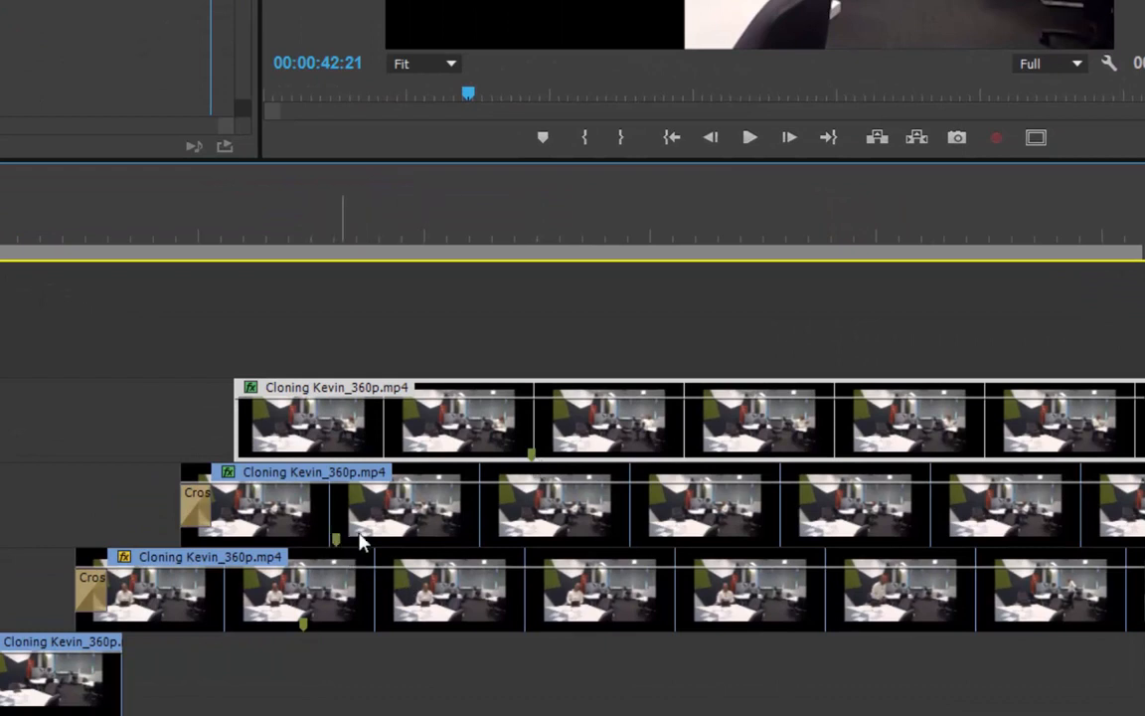
pyautogui.moveTo(478, 417); pyautogui.dragTo(435, 435)
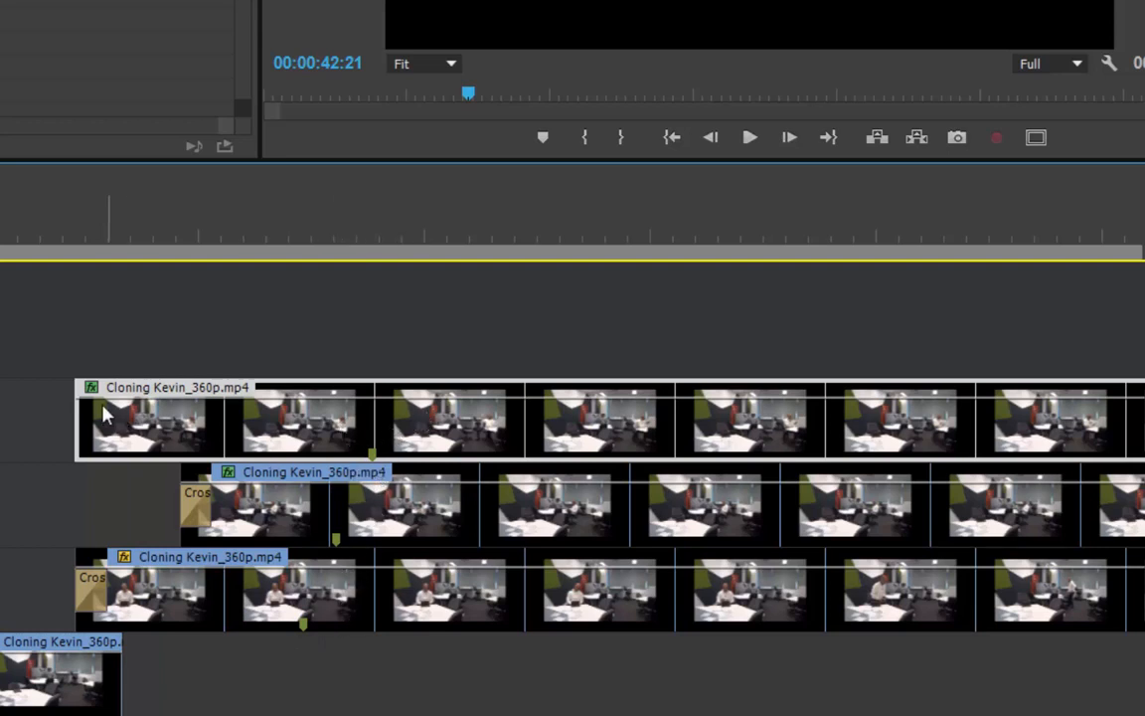
pyautogui.moveTo(85, 403); pyautogui.dragTo(268, 402)
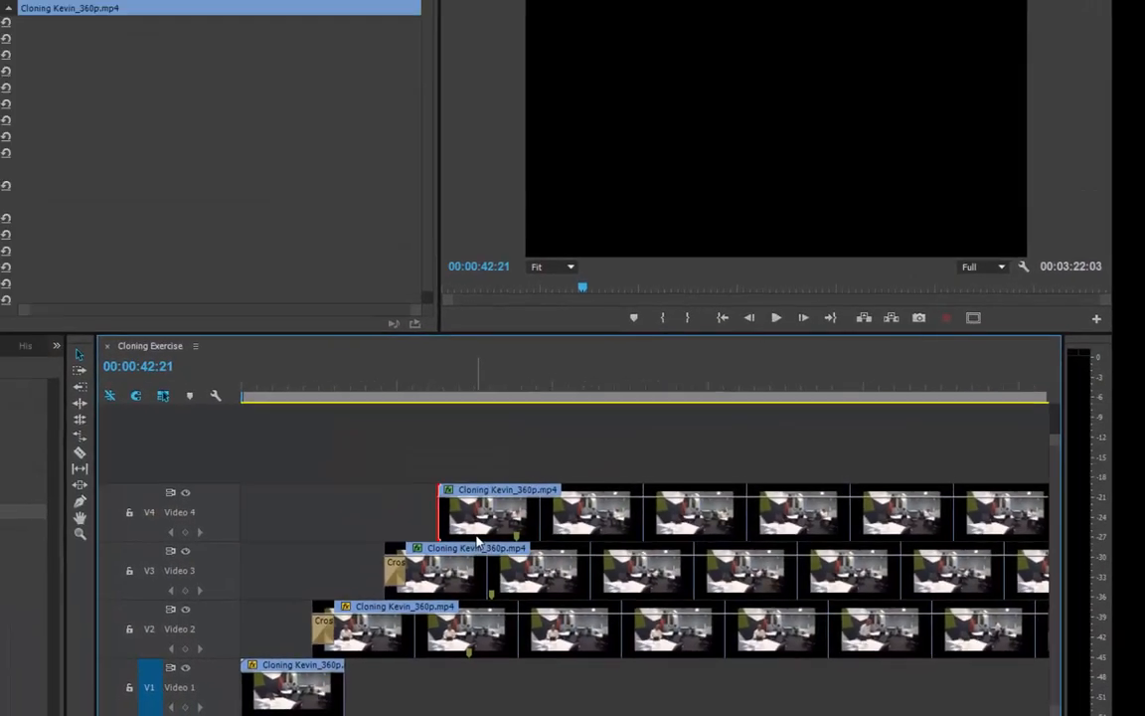
# Select the Video 4 clip, save the project, and set the clip's Left crop to 24.0%.
pyautogui.click(306, 384)
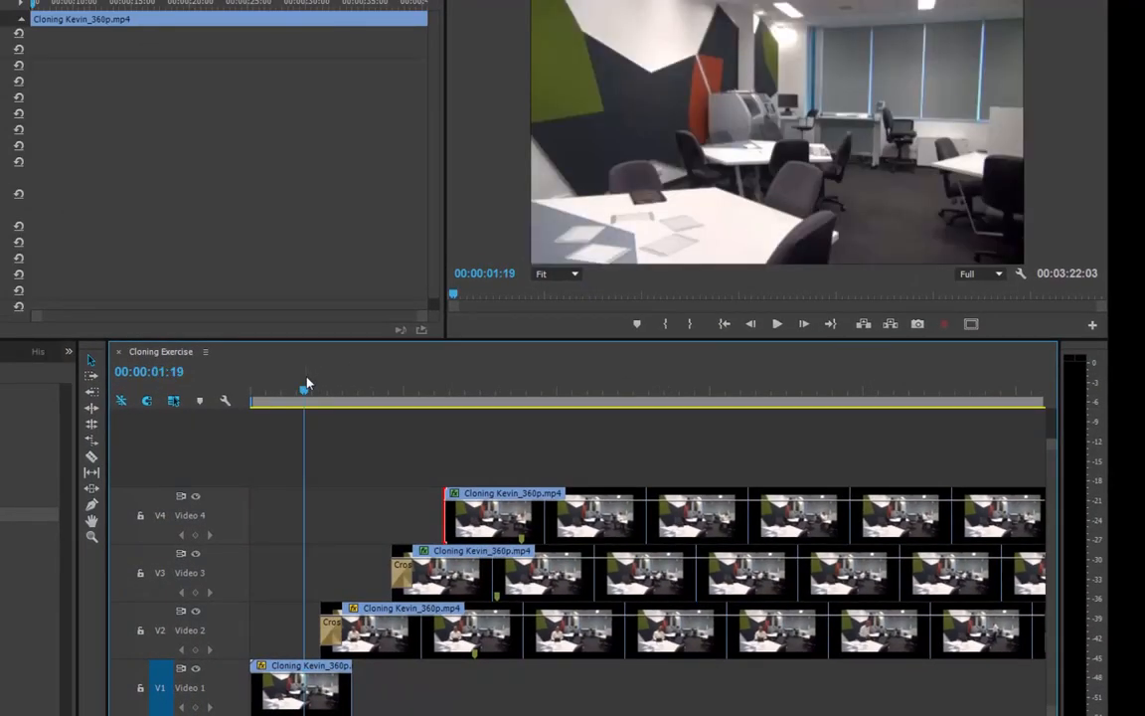
pyautogui.moveTo(306, 384); pyautogui.dragTo(452, 374)
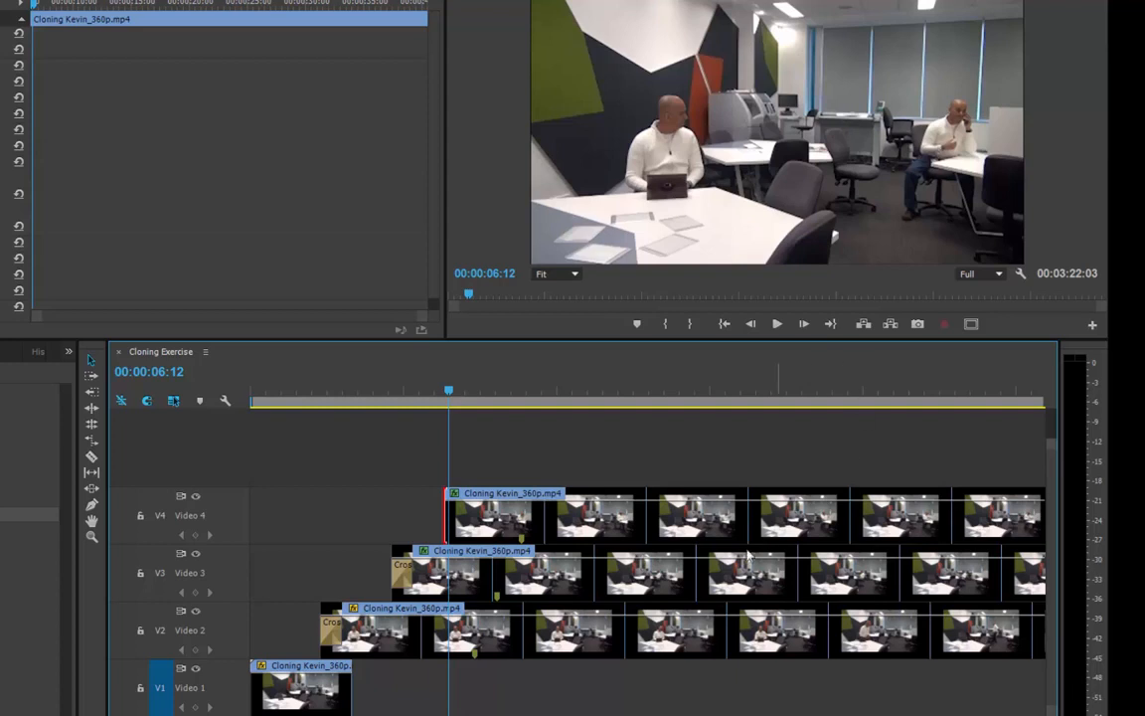
pyautogui.click(562, 532)
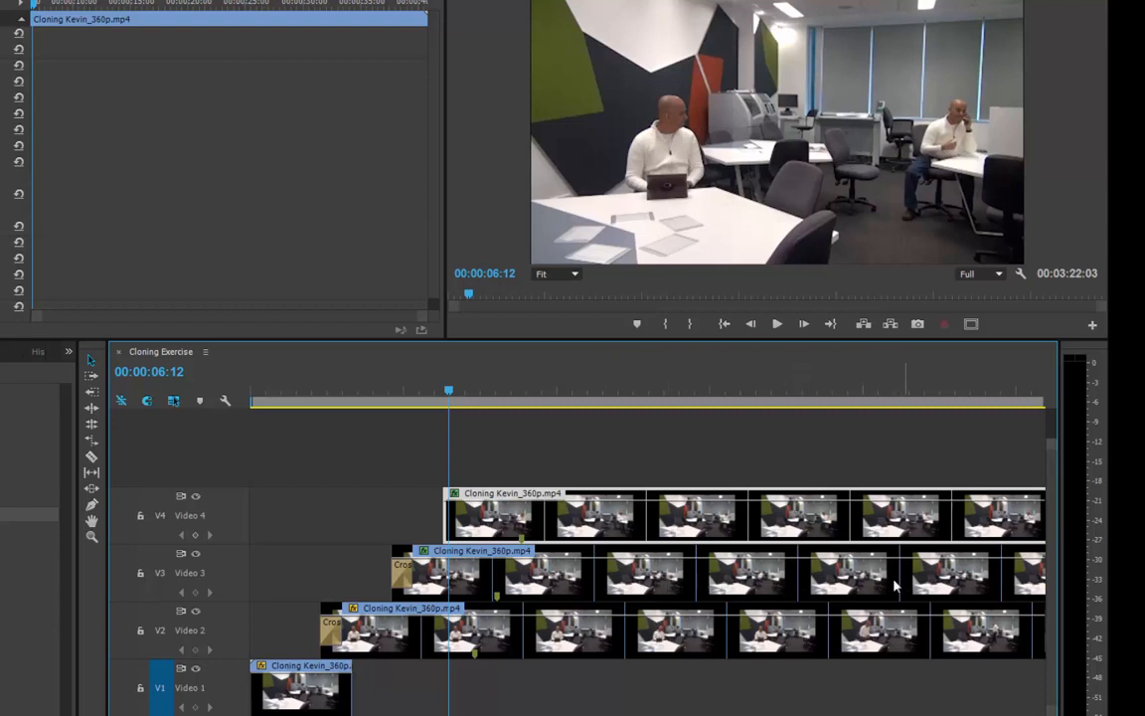
pyautogui.scroll(-6, 900, 586)
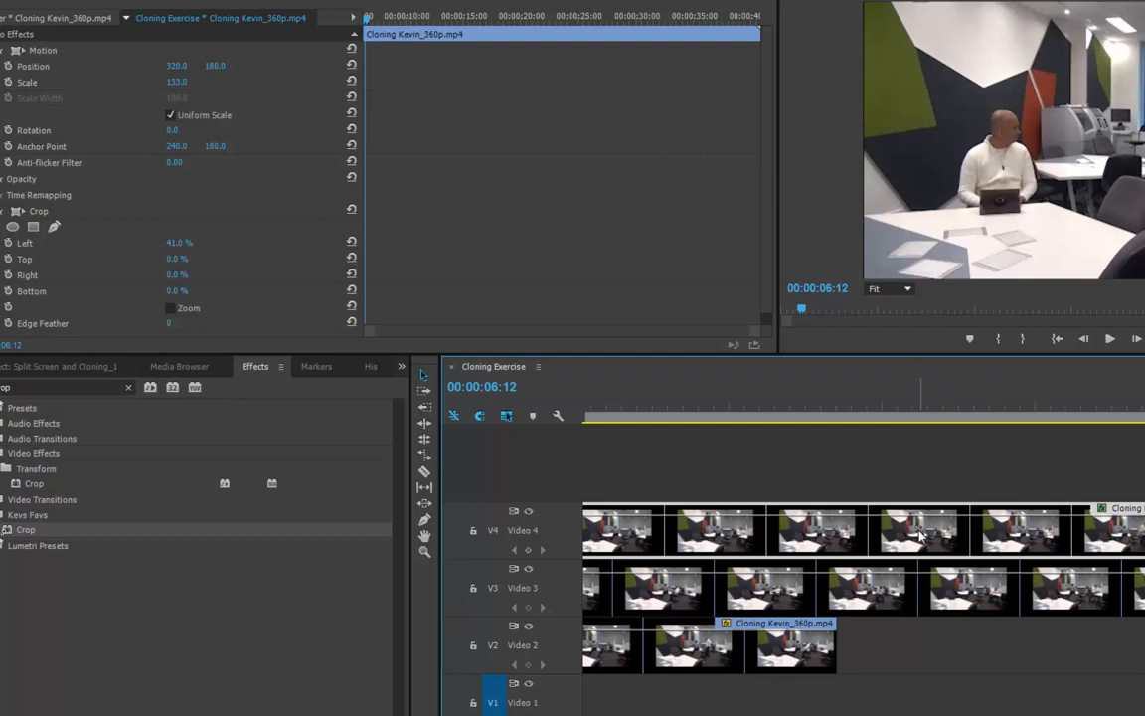
pyautogui.scroll(5, 920, 536)
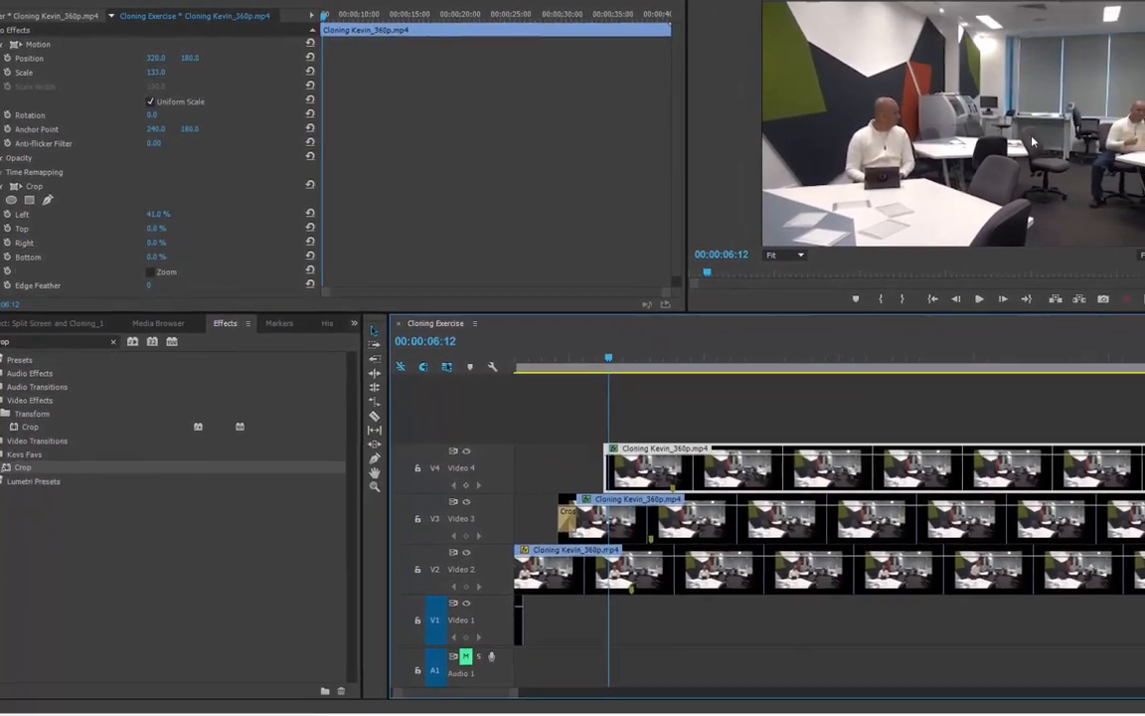
pyautogui.hotkey('ctrl', 's')
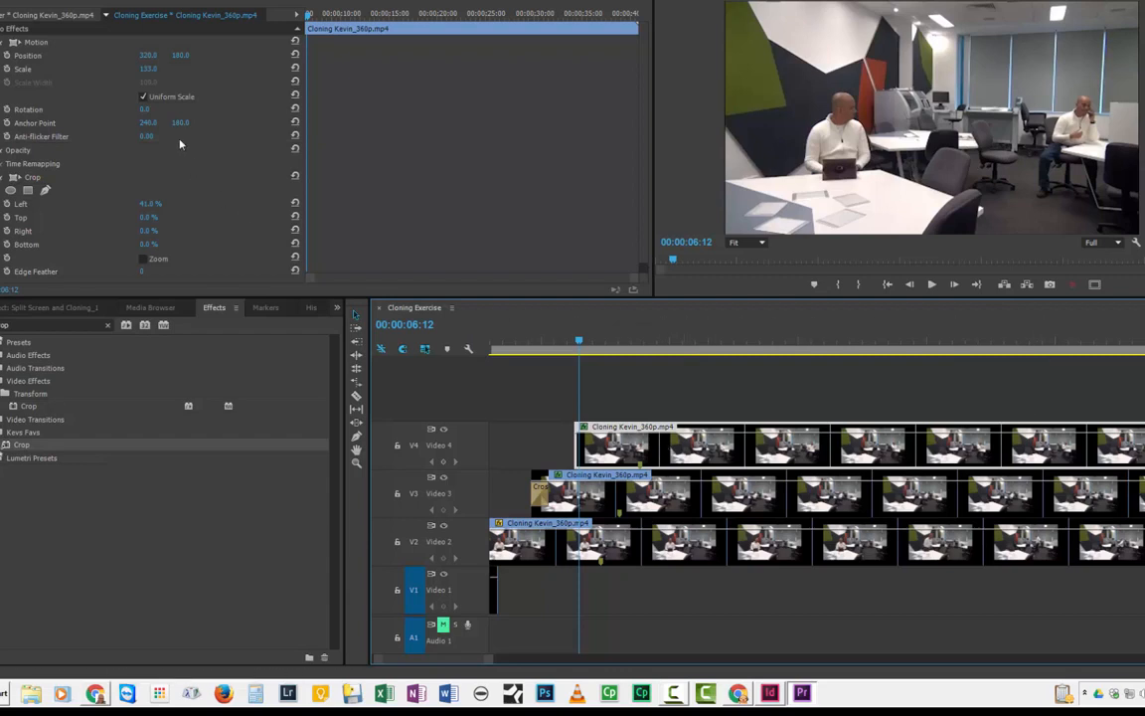
pyautogui.moveTo(144, 206); pyautogui.dragTo(179, 206)
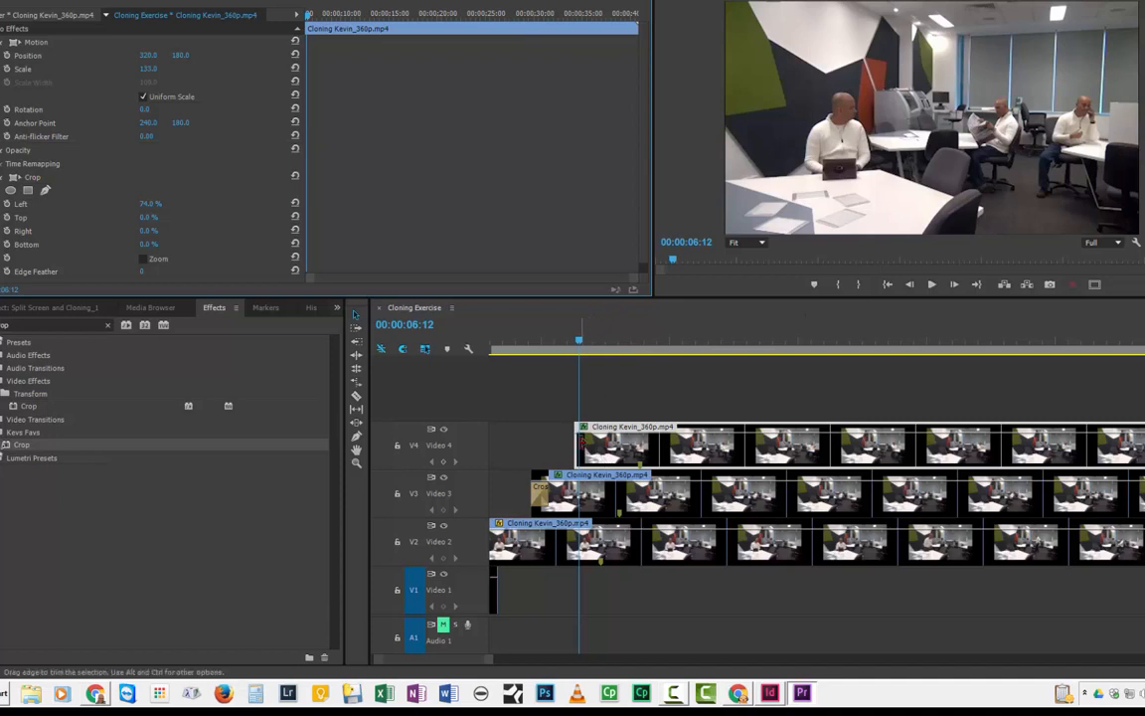
# Apply a Cross Dissolve to the start of the Video 4 clip and shorten the transition.
pyautogui.hotkey('ctrl', 'd')
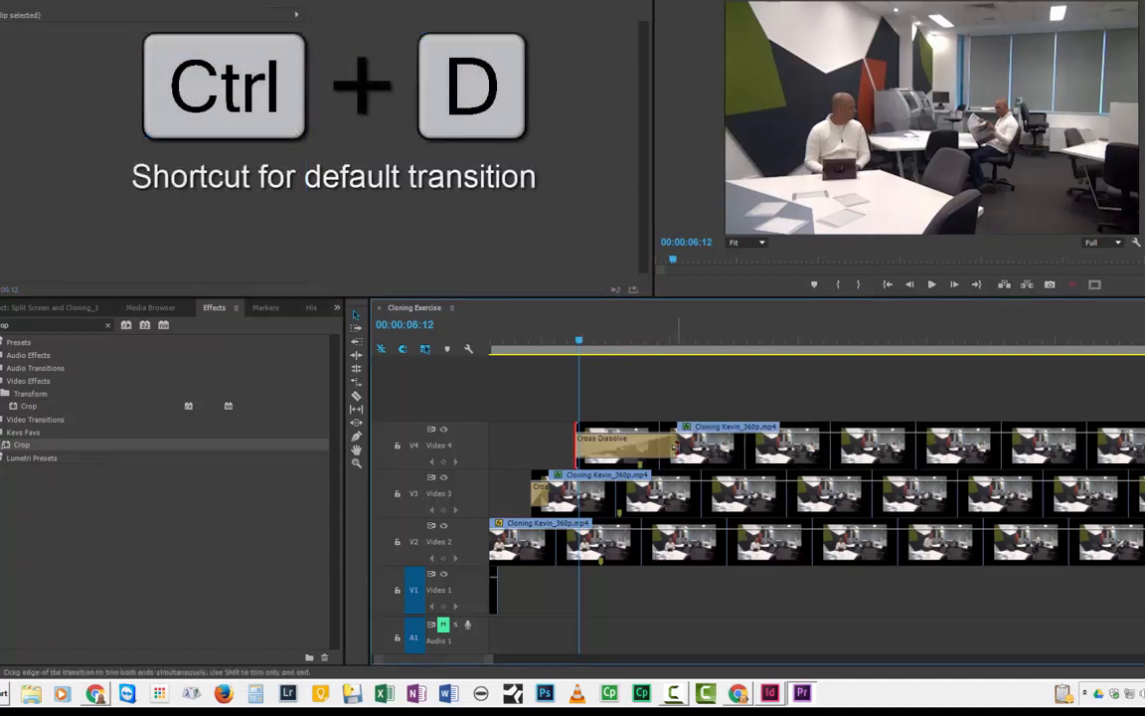
pyautogui.moveTo(676, 446); pyautogui.dragTo(658, 447)
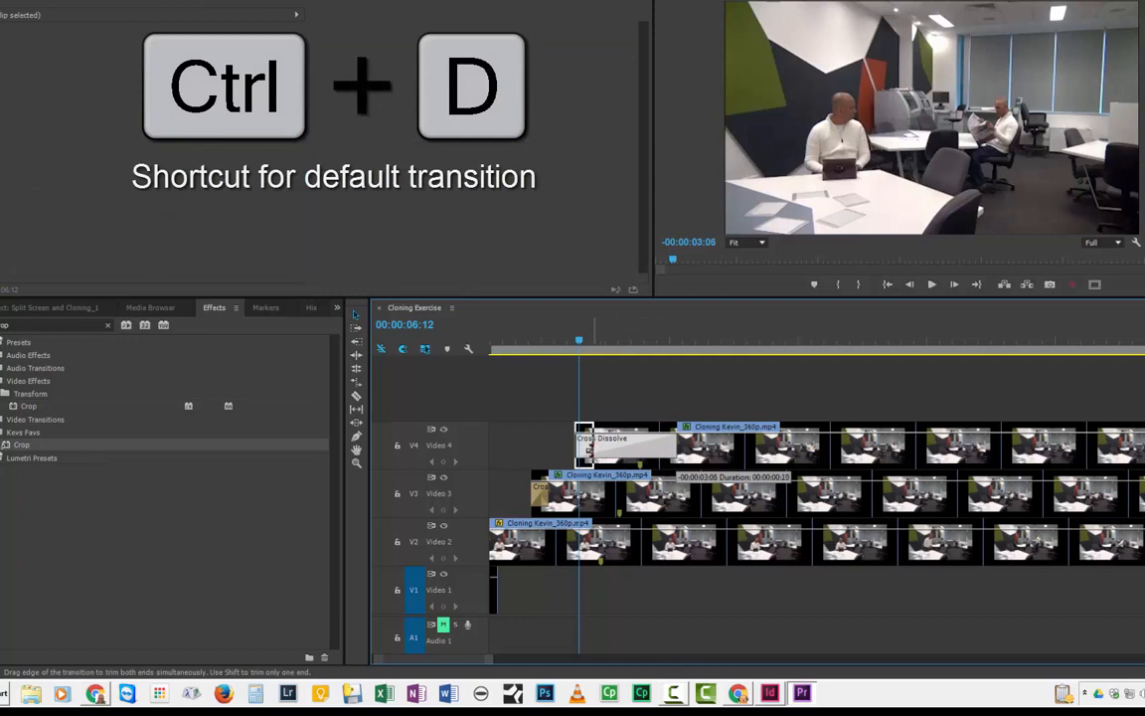
pyautogui.moveTo(588, 450); pyautogui.dragTo(588, 450)
# Play back the sequence from just before the Video 4 clone appears.
pyautogui.moveTo(580, 342); pyautogui.dragTo(507, 350)
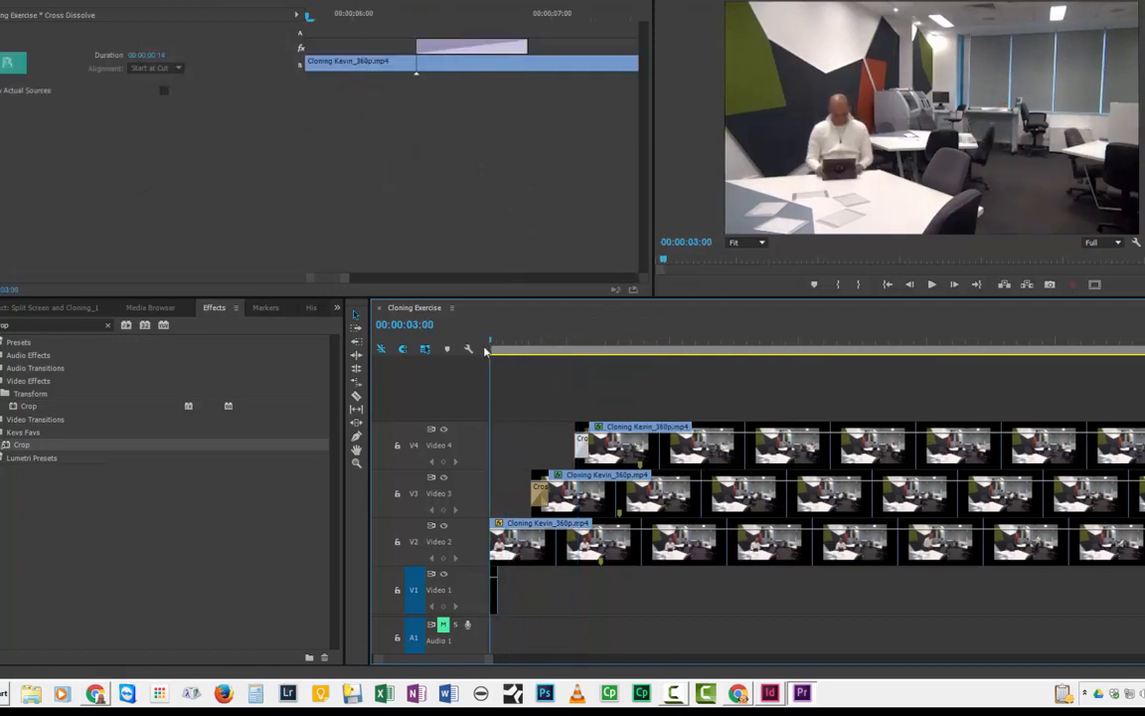
pyautogui.press('space')
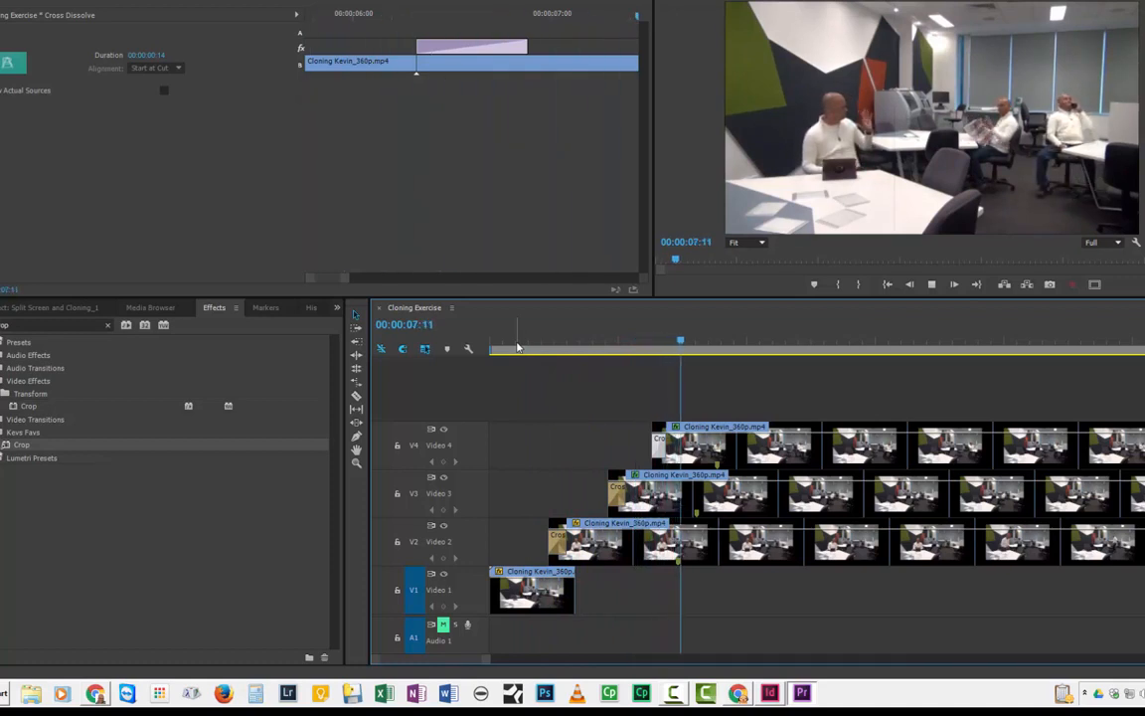
pyautogui.press('space')
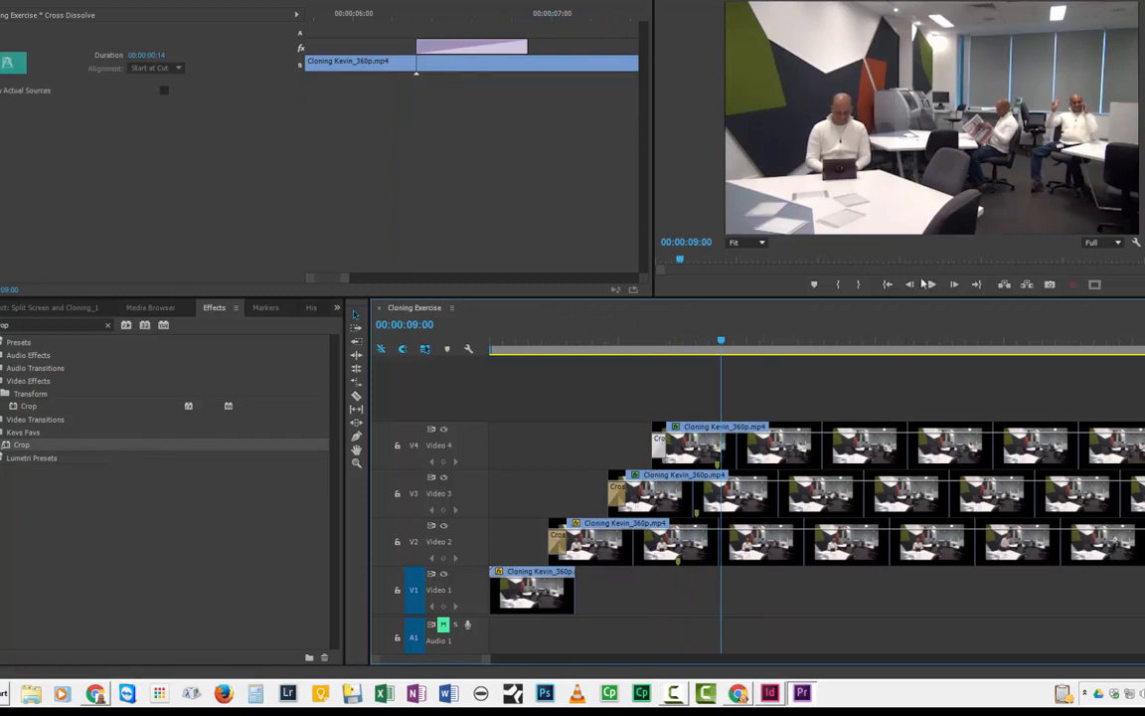
# Trim the end of the Video 4 clip back to about 00:00:13:04.
pyautogui.scroll(-3, 746, 457)
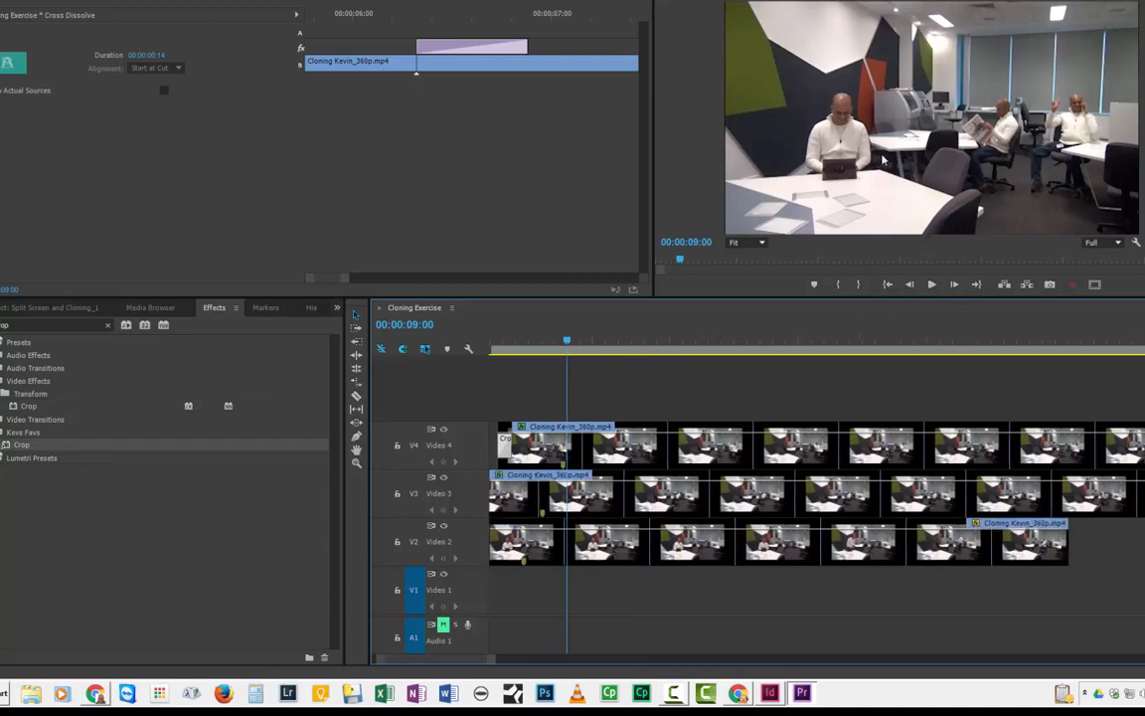
pyautogui.moveTo(567, 341); pyautogui.dragTo(677, 343)
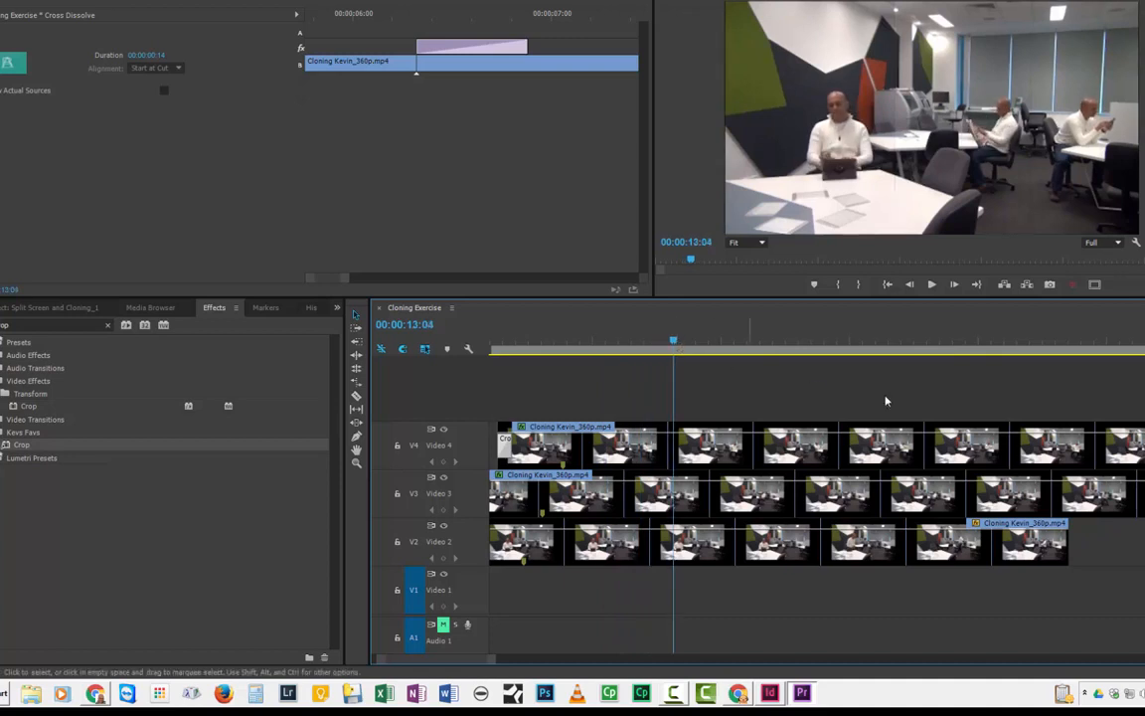
pyautogui.press('-')
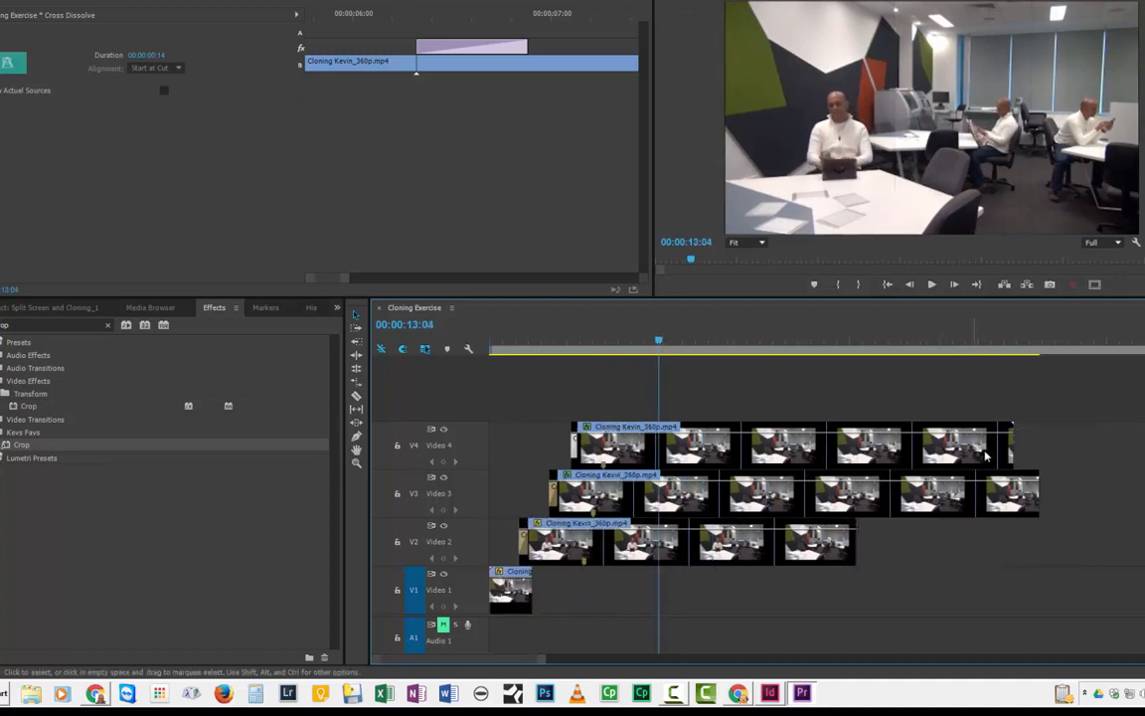
pyautogui.moveTo(1009, 429); pyautogui.dragTo(676, 437)
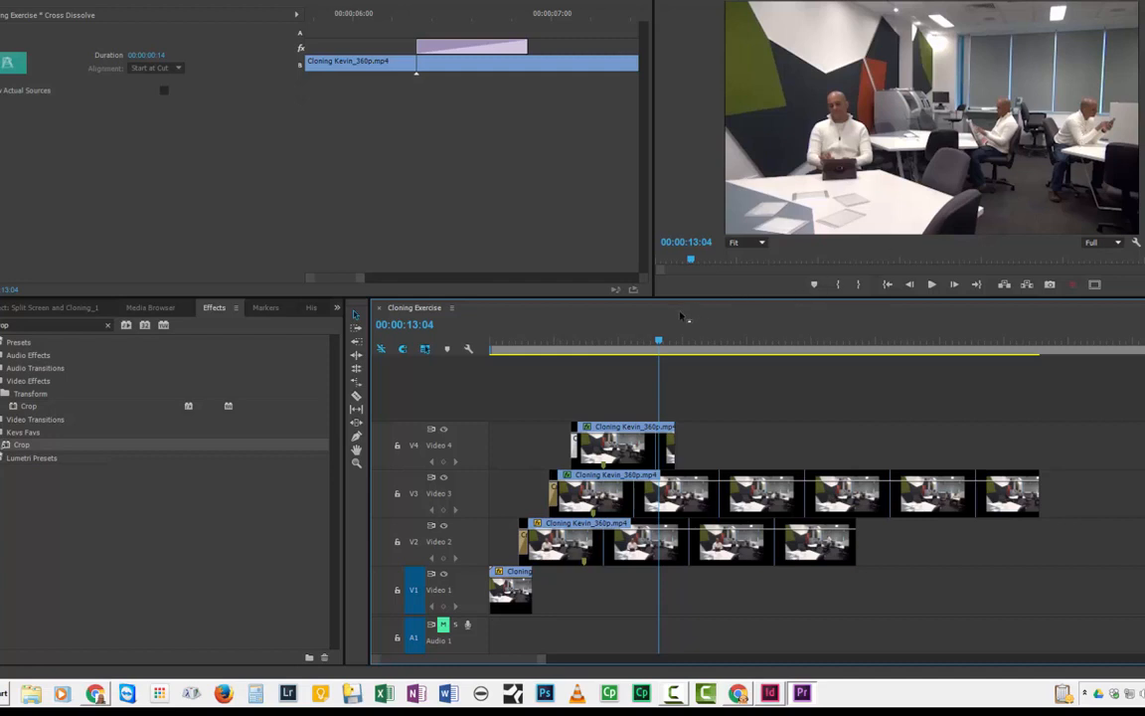
pyautogui.moveTo(659, 341); pyautogui.dragTo(681, 340)
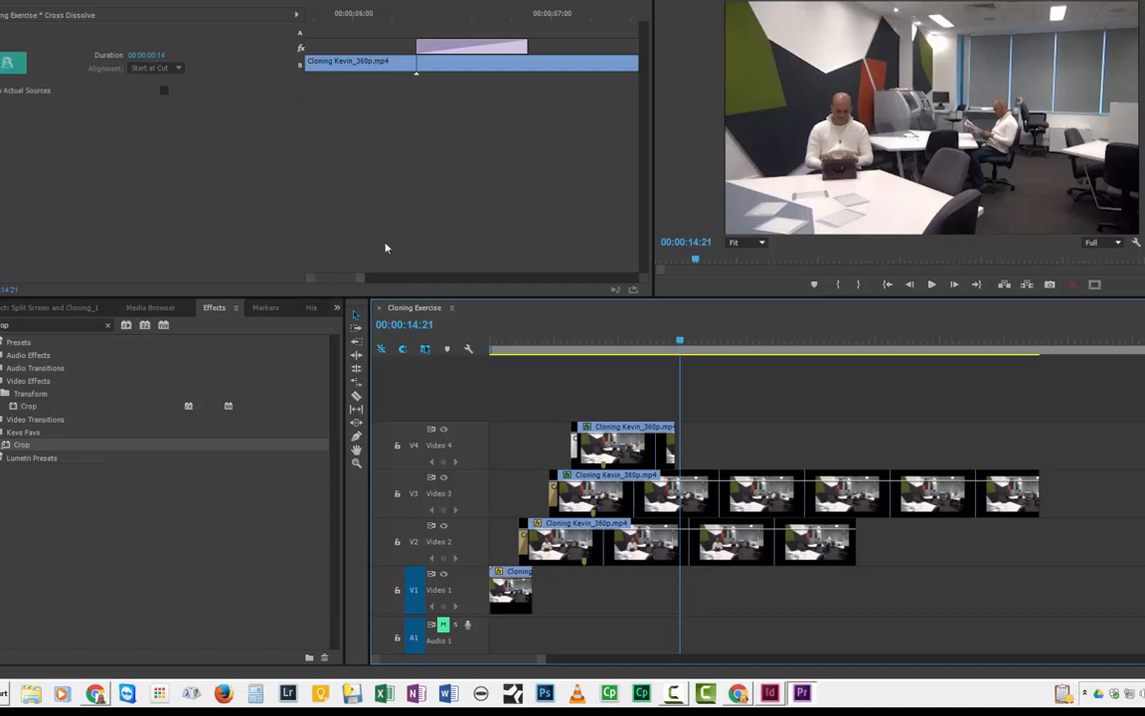
# Extend the Video 4 clip and trim the Video 3 clip so both end where the Video 2 clip ends.
pyautogui.click(693, 515)
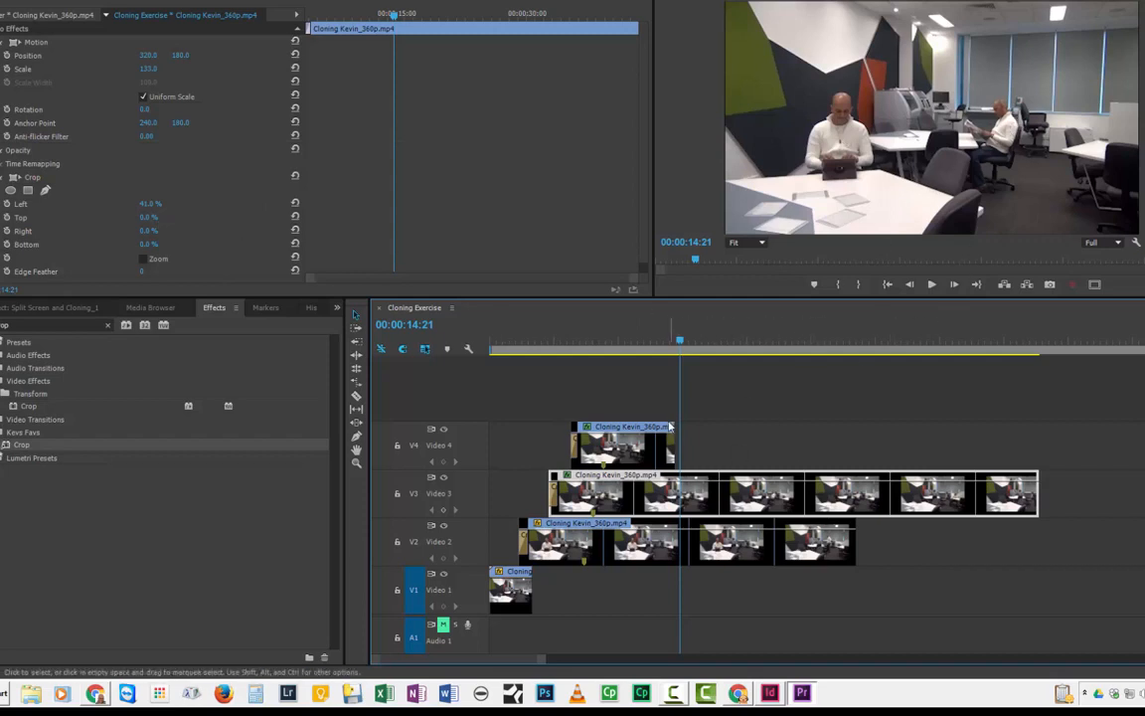
pyautogui.moveTo(675, 437); pyautogui.dragTo(849, 428)
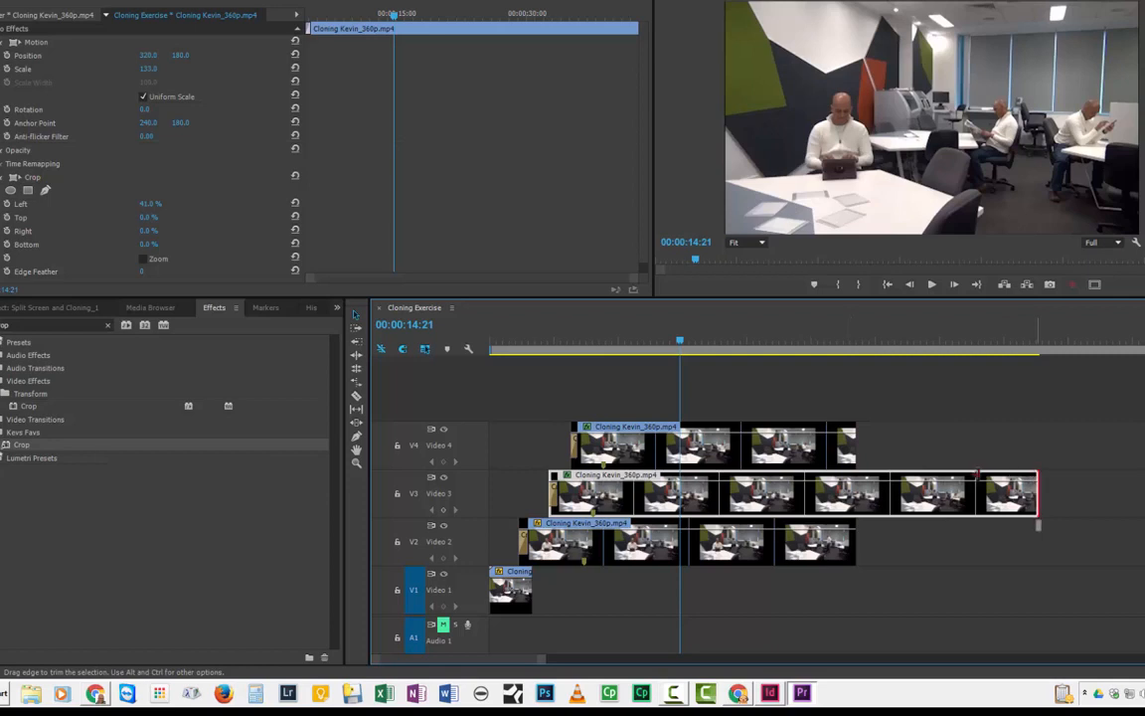
pyautogui.moveTo(1037, 492); pyautogui.dragTo(855, 493)
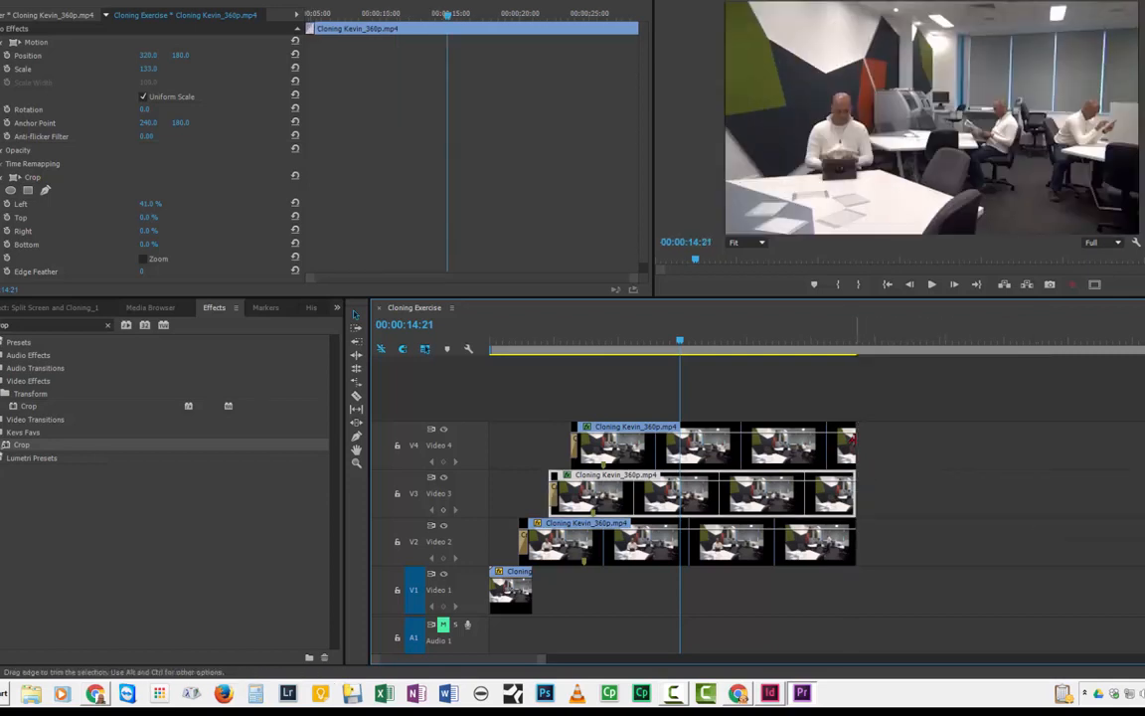
# Apply default Cross Dissolves to the ends of the Video 4, Video 3 and Video 2 clips.
pyautogui.click(853, 440)
pyautogui.keyDown('shift'); pyautogui.click(853, 489); pyautogui.keyUp('shift')
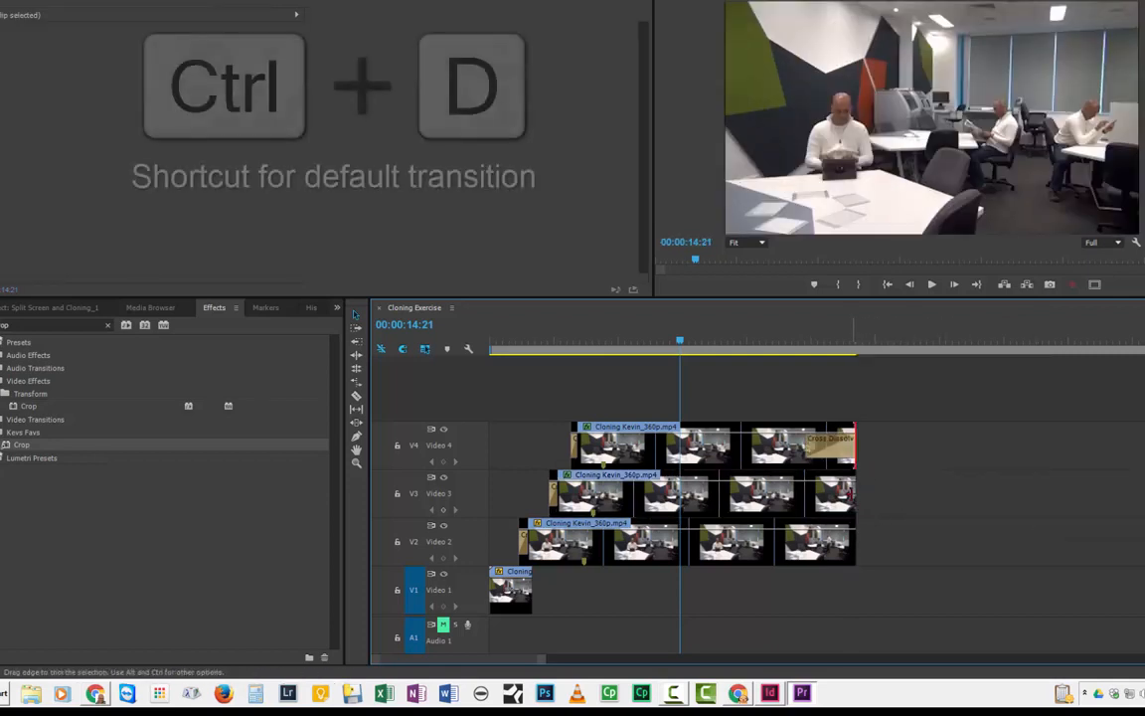
pyautogui.hotkey('ctrl', 'd')
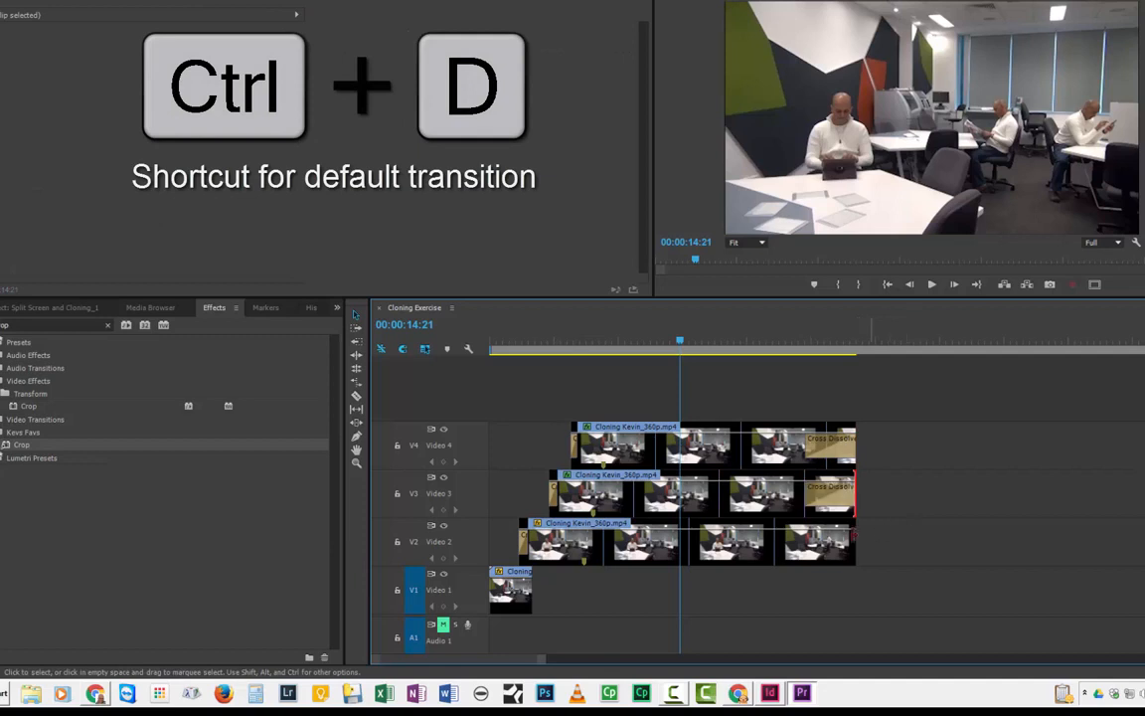
pyautogui.click(853, 539)
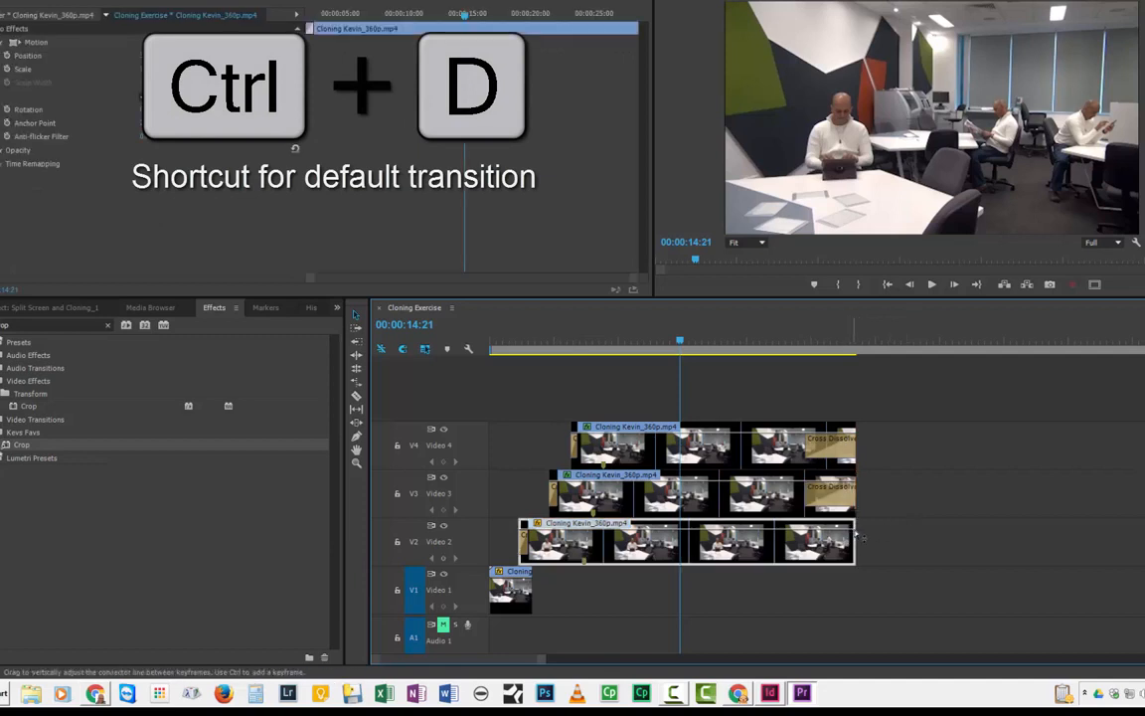
pyautogui.click(853, 540)
pyautogui.hotkey('ctrl', 'd')
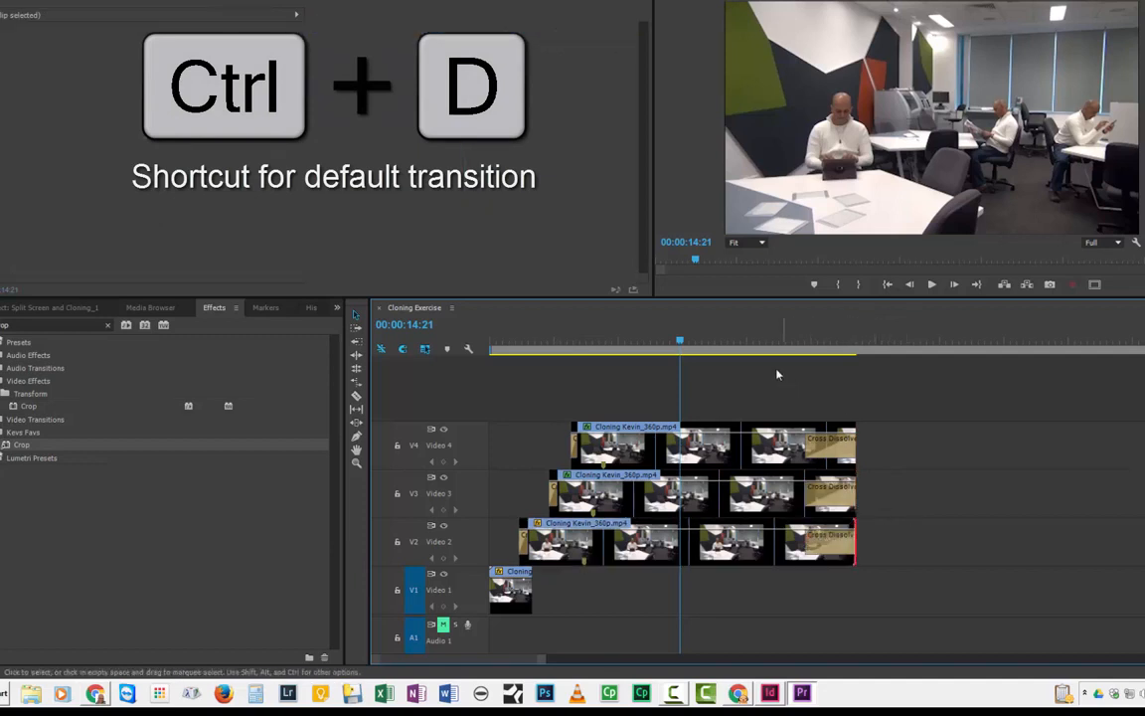
# Play back the ending of the stacked clips.
pyautogui.click(764, 339)
pyautogui.press('space')
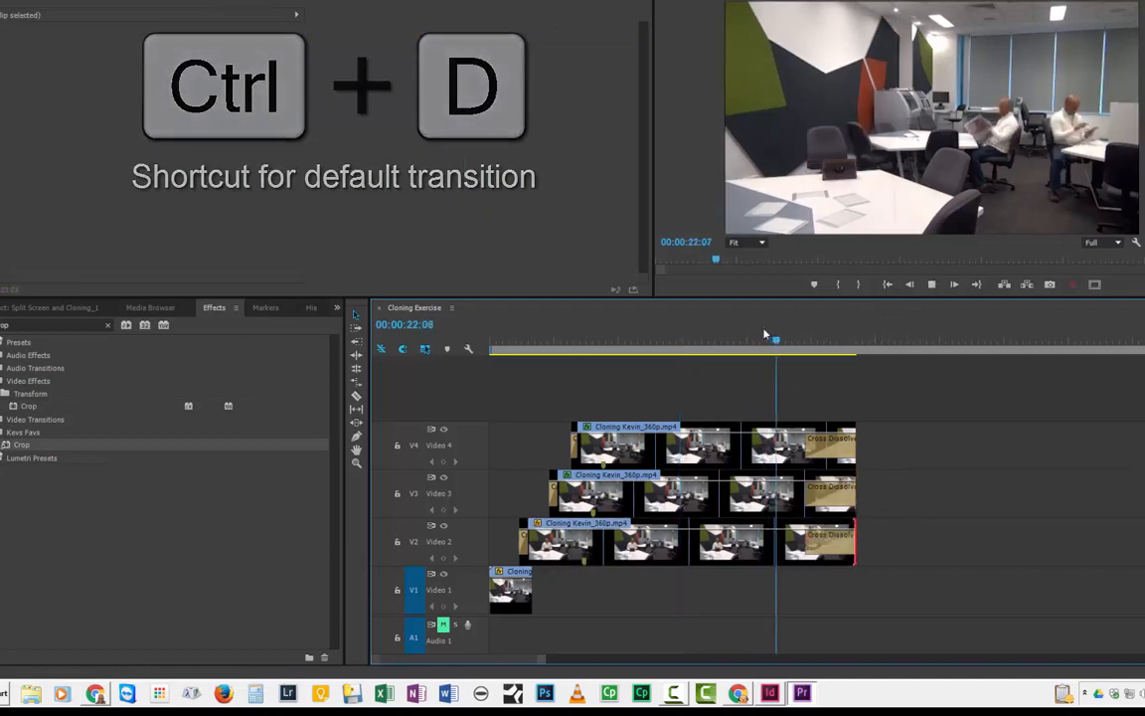
pyautogui.press('space')
# Select the ends of the three stacked clips and trim them together to about 00:00:16:11.
pyautogui.moveTo(766, 338); pyautogui.dragTo(700, 340)
pyautogui.moveTo(747, 399); pyautogui.dragTo(877, 585)
pyautogui.moveTo(852, 427); pyautogui.dragTo(711, 417)
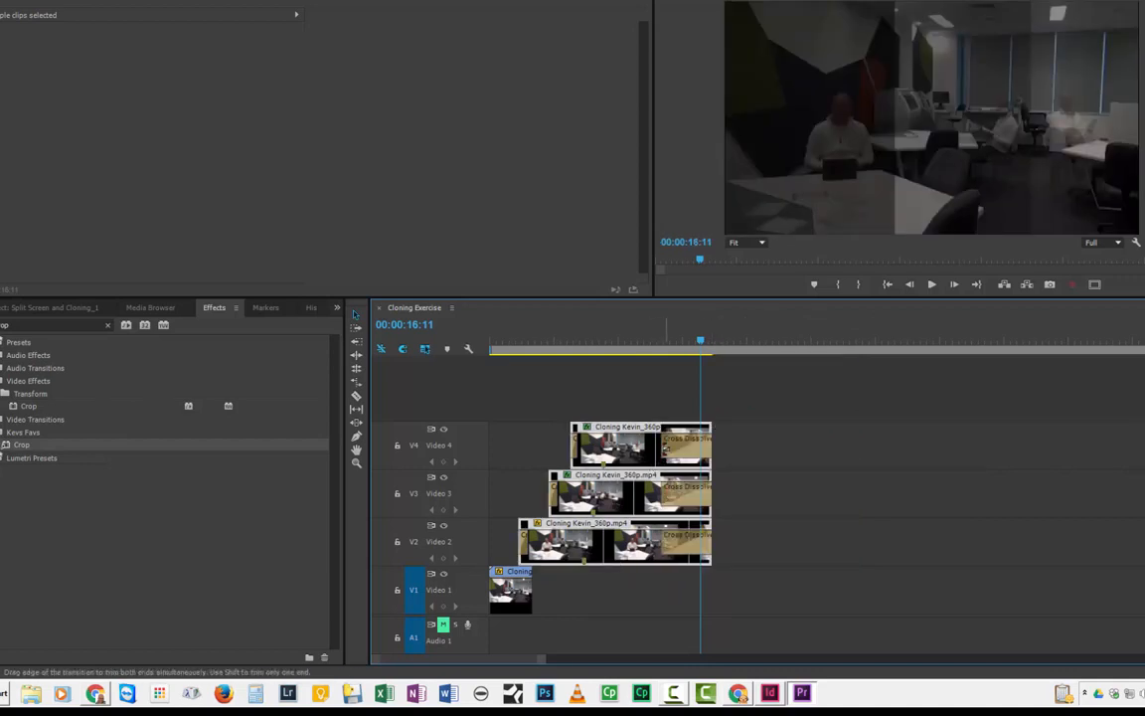
# Play back the finished cloning effect from around 00:00:10.
pyautogui.click(610, 338)
pyautogui.press('space')
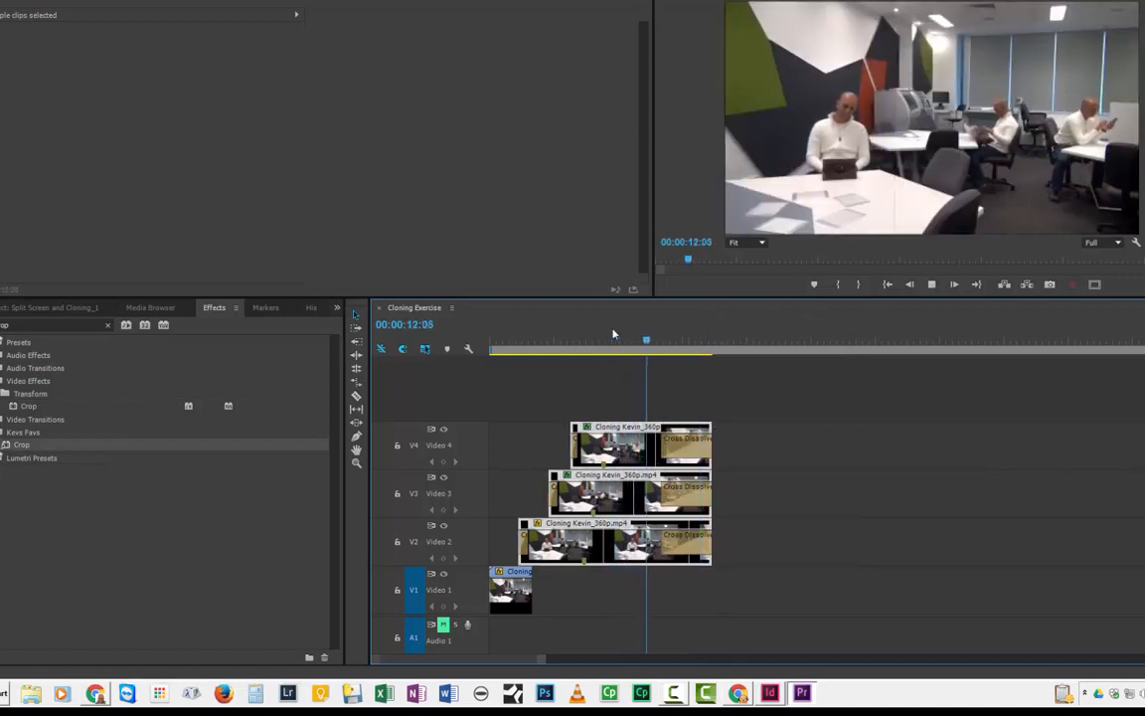
pyautogui.press('space')
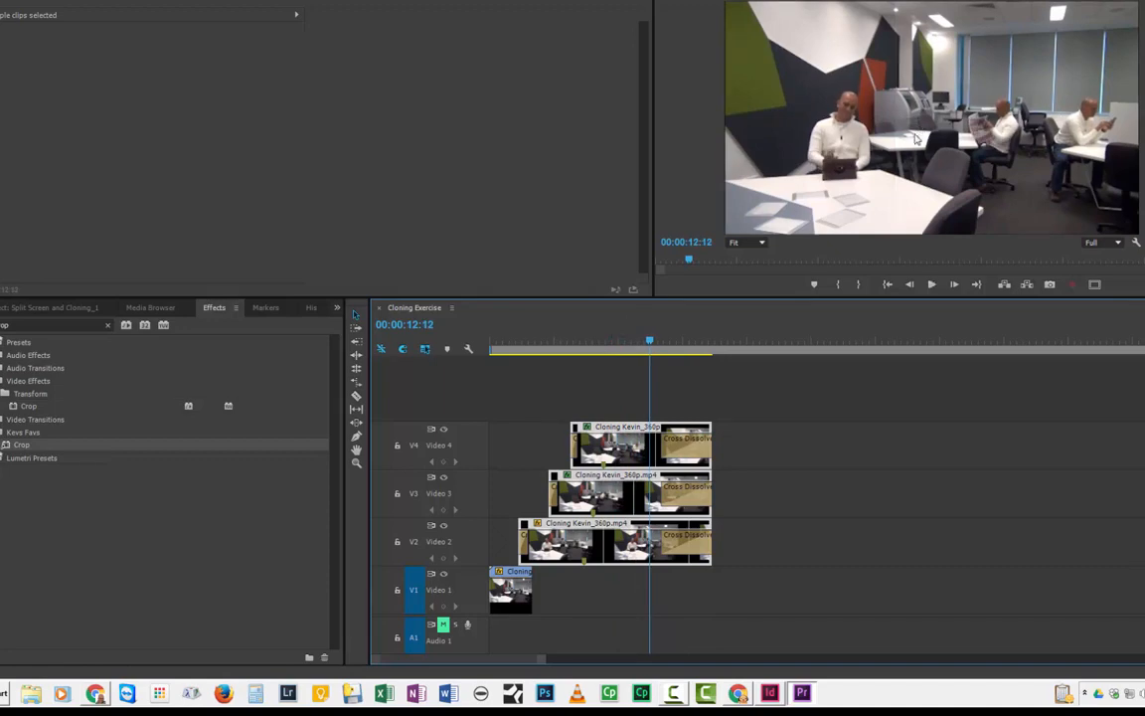
pyautogui.click(625, 348)
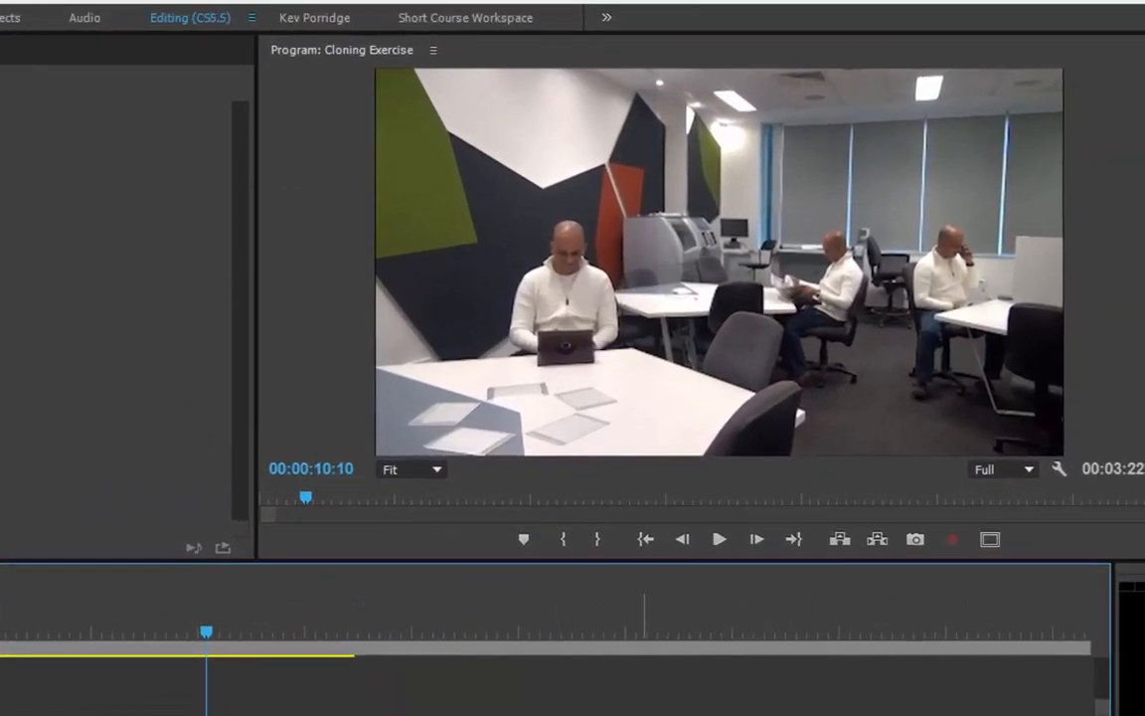
pyautogui.press('space')
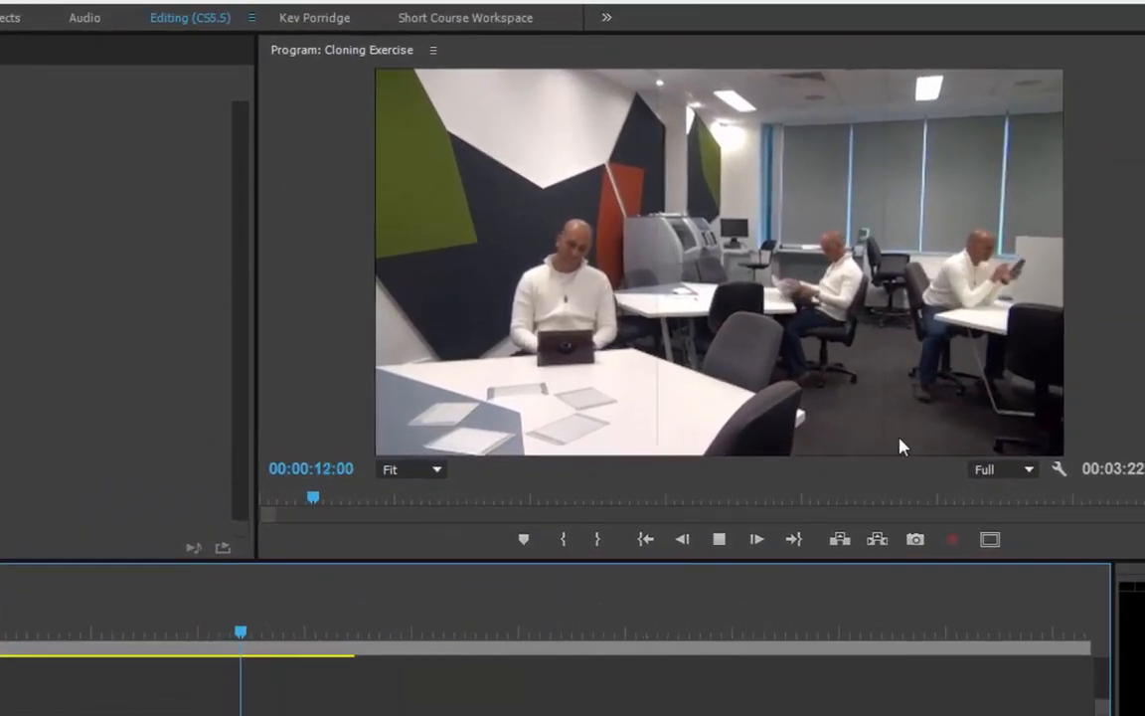
pyautogui.press('space')
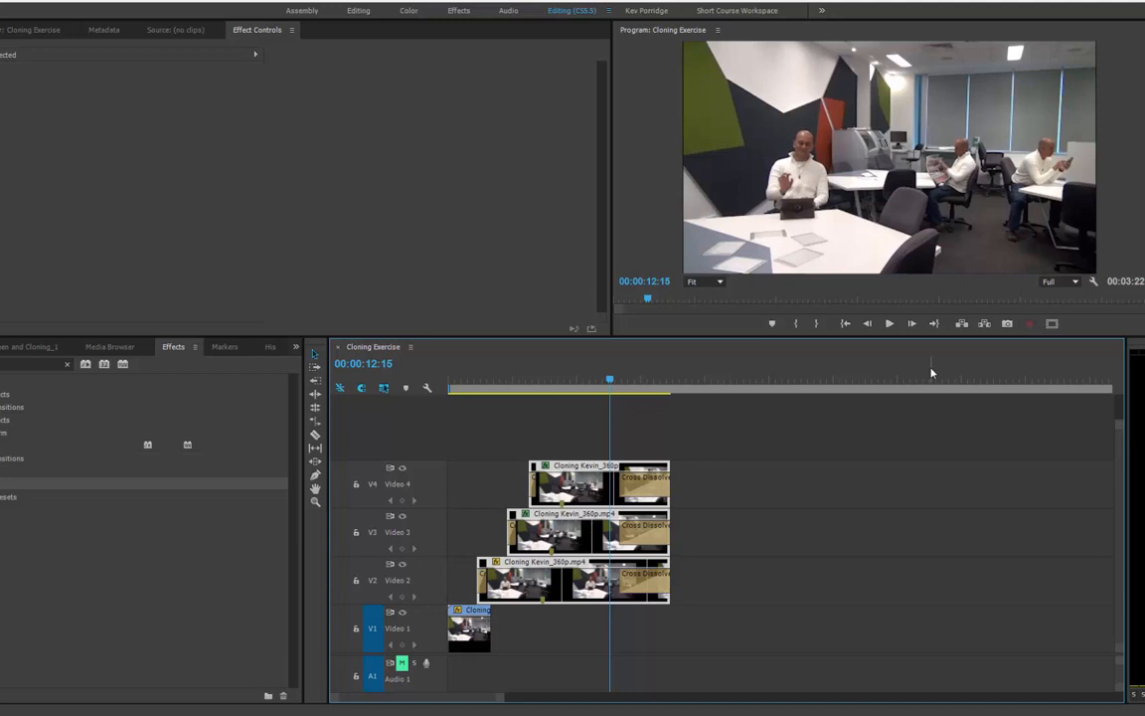
pyautogui.press('space')
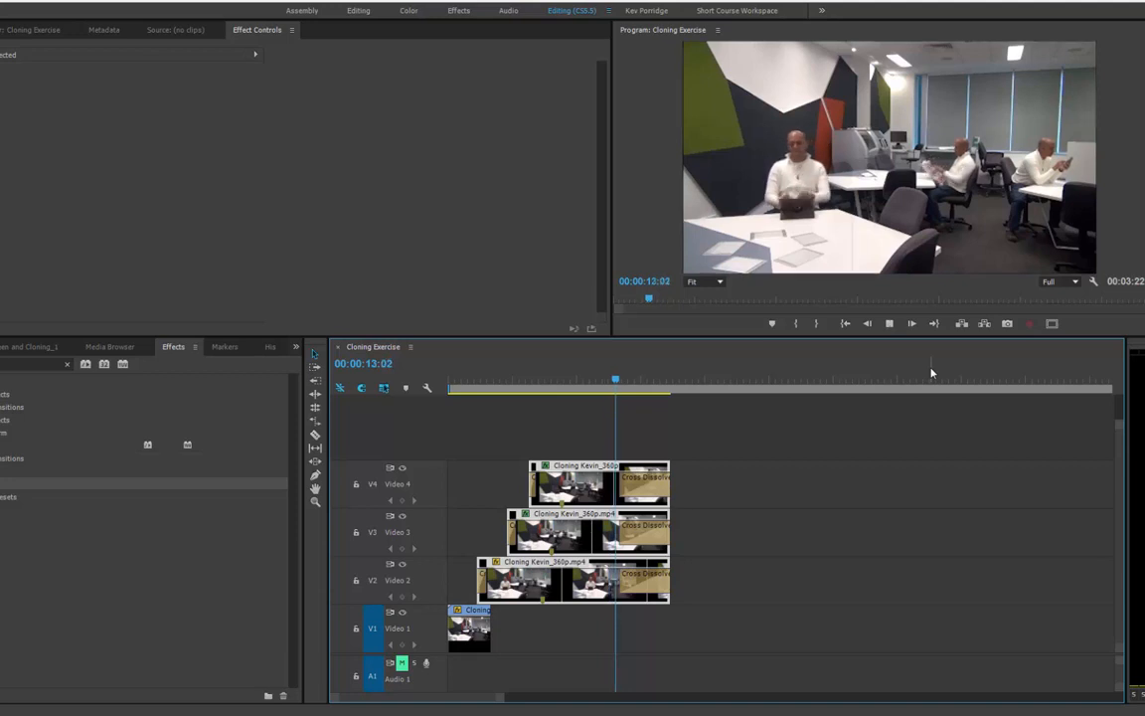